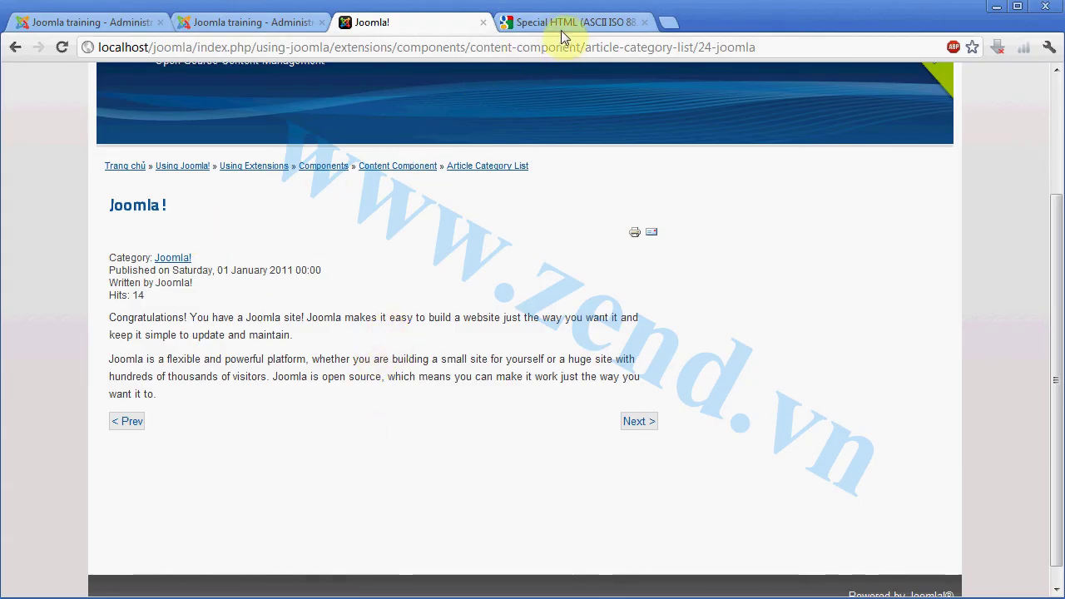
- Close the Special HTML characters reference tab and move to the extra administrator tab
left_click(644, 22)
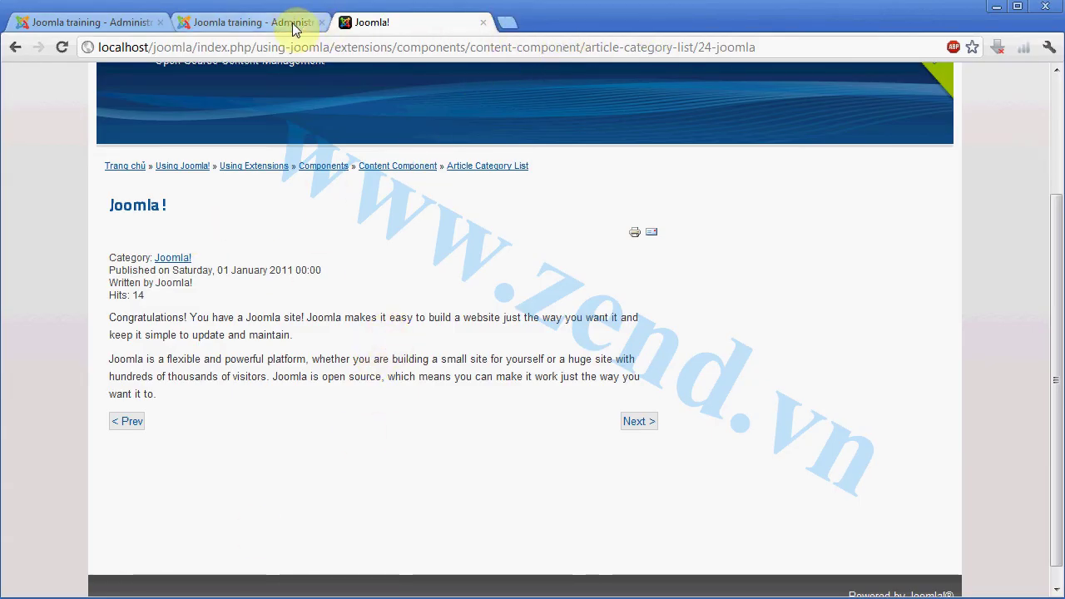
left_click(263, 26)
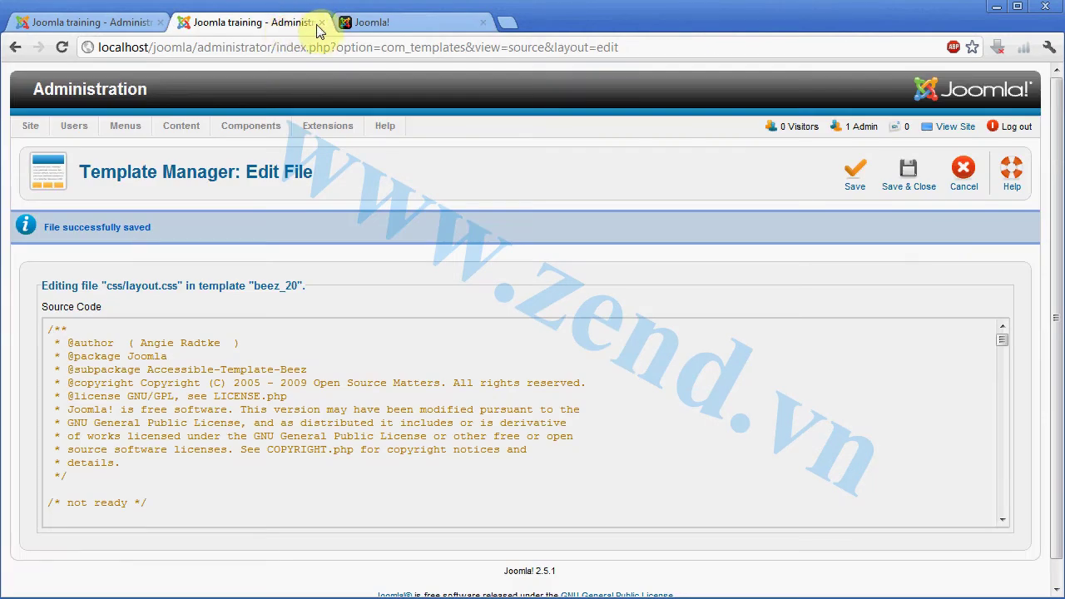
- Close the template editor tab, exit the Breadcrumbs module, and start a new module
left_click(321, 23)
left_click(79, 22)
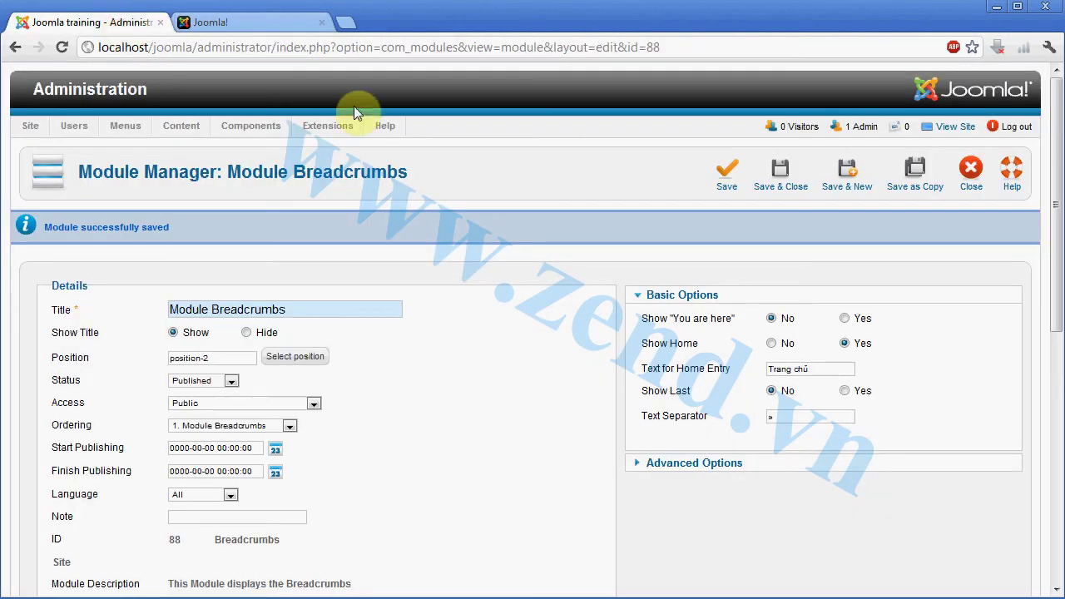
left_click(970, 173)
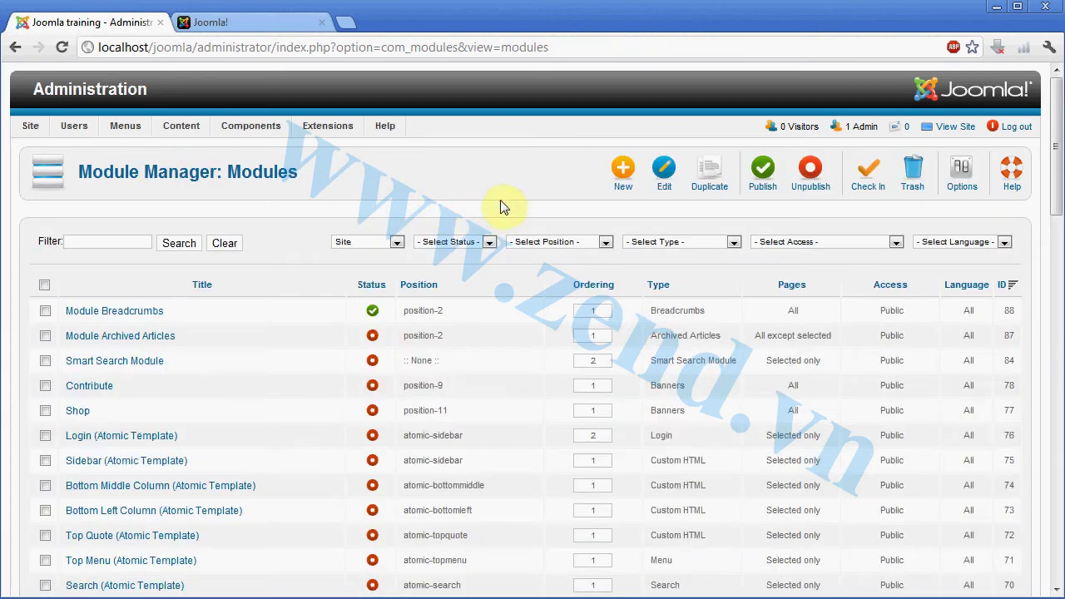
left_click(623, 189)
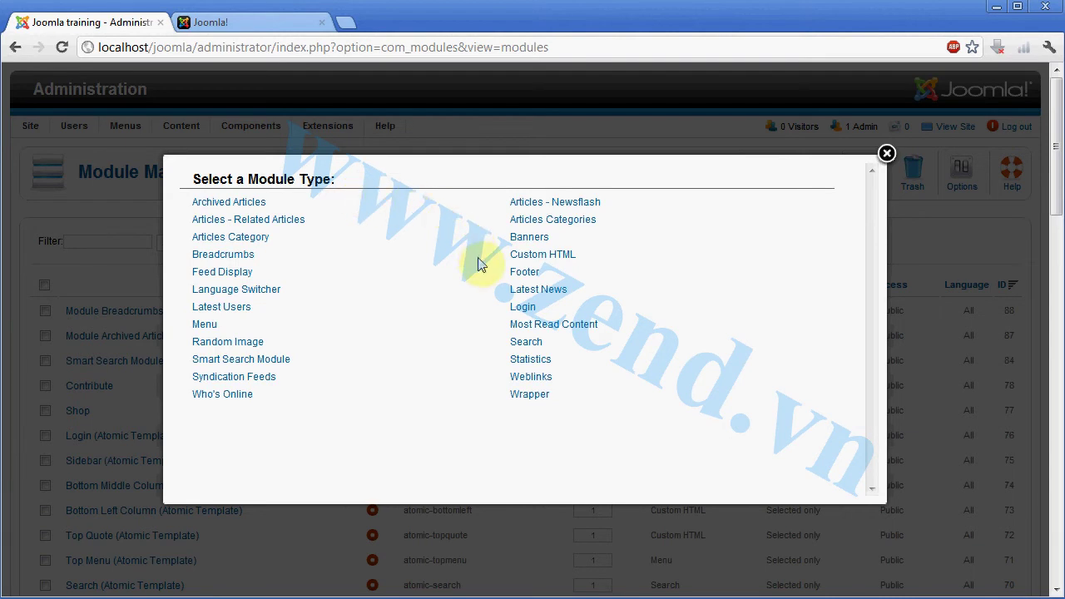
- Create a Custom HTML module titled 'Module Custom HTML'
left_click(540, 263)
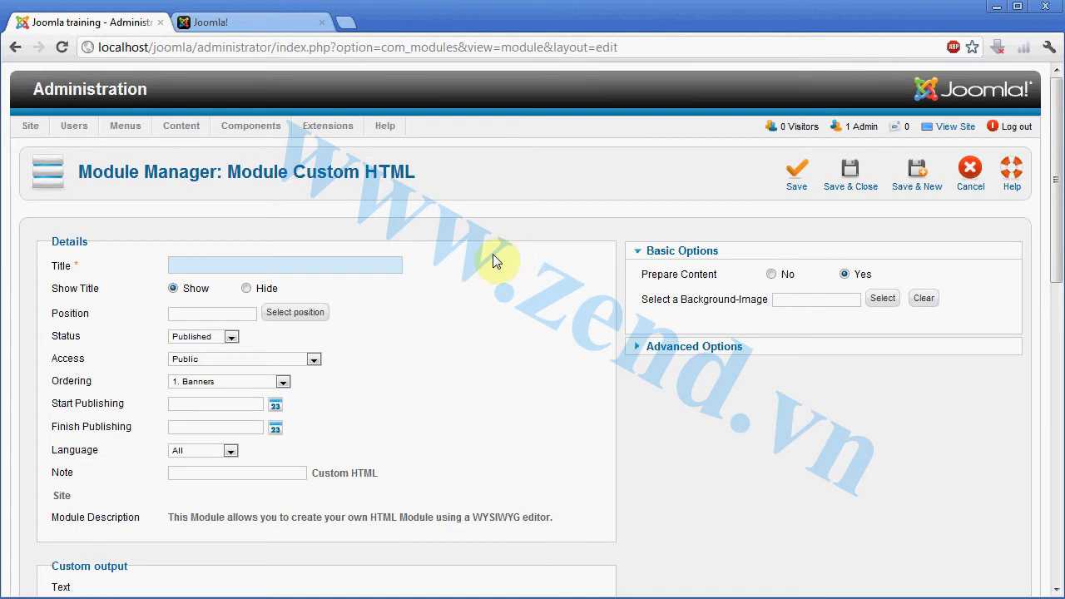
left_click_drag(425, 171, 226, 173)
key("ctrl+c")
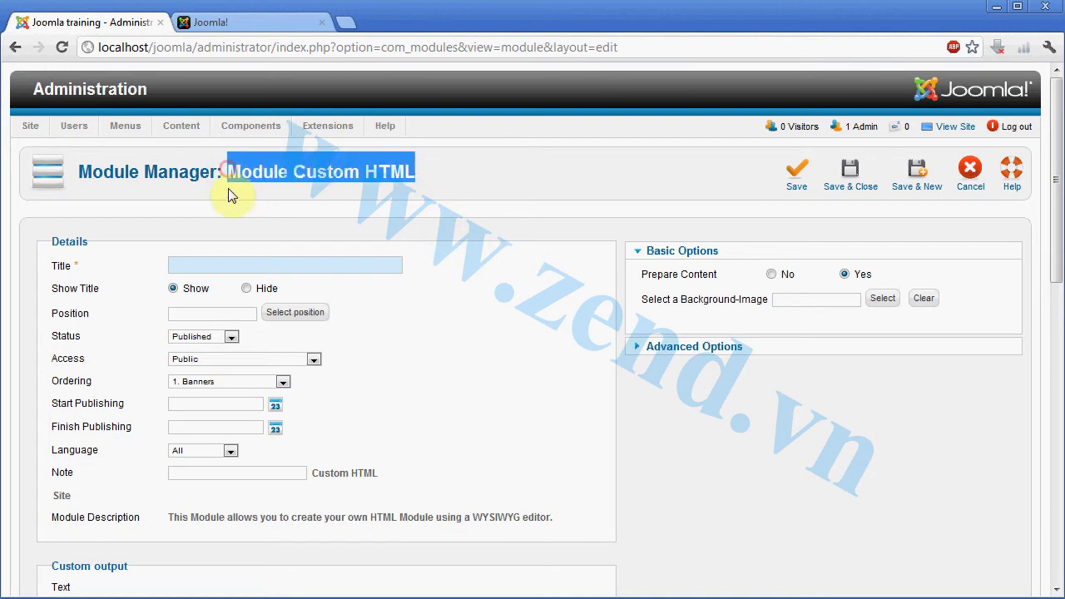
left_click(252, 266)
key("ctrl+v")
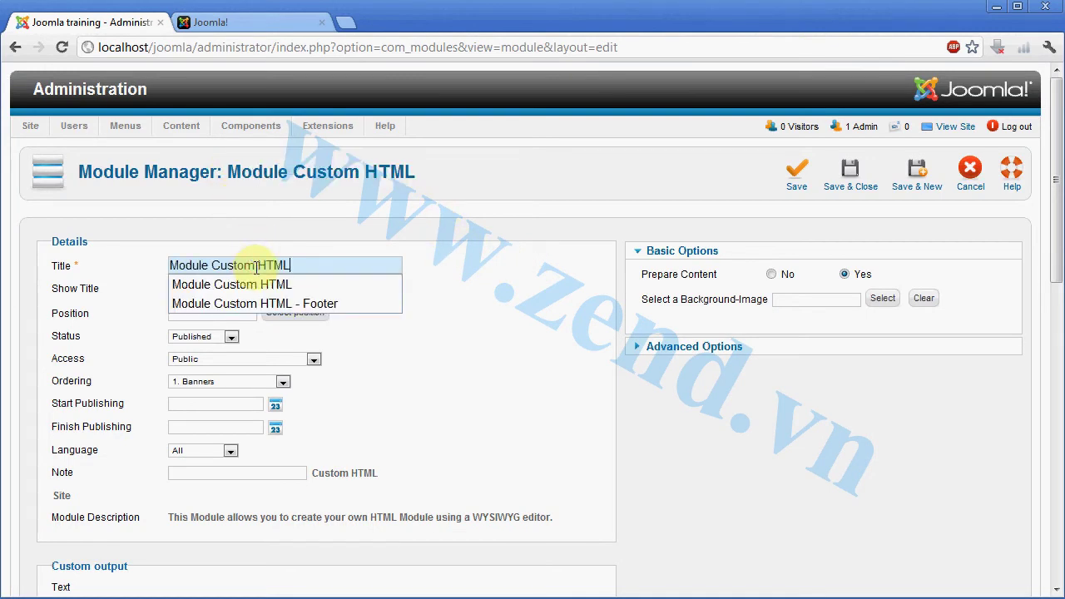
key("Escape")
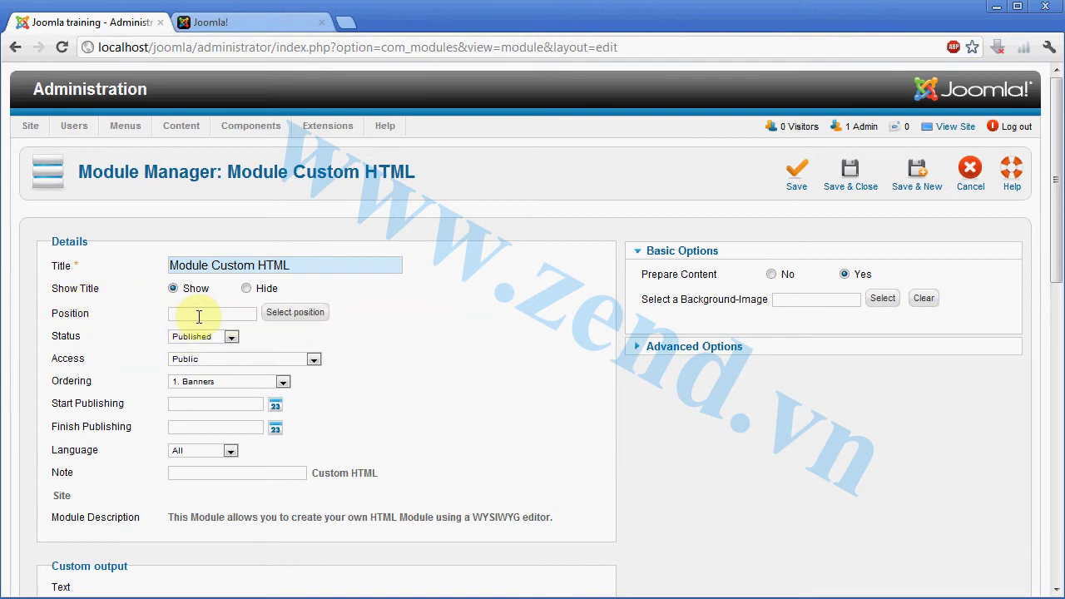
- Assign the module to beez_20's position-2
left_click(298, 317)
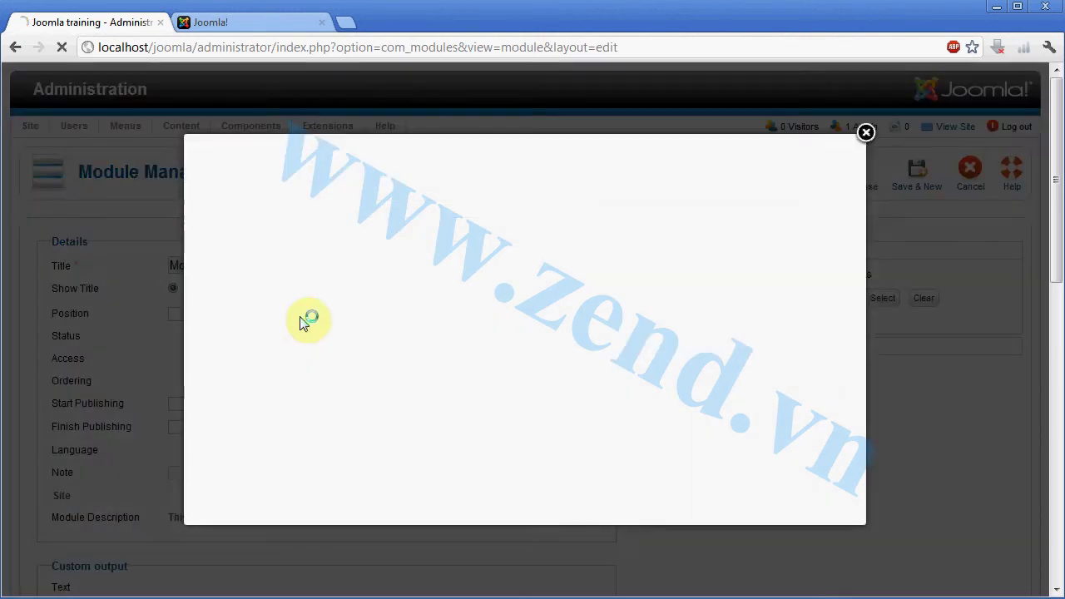
scroll(301, 322, "down", 2)
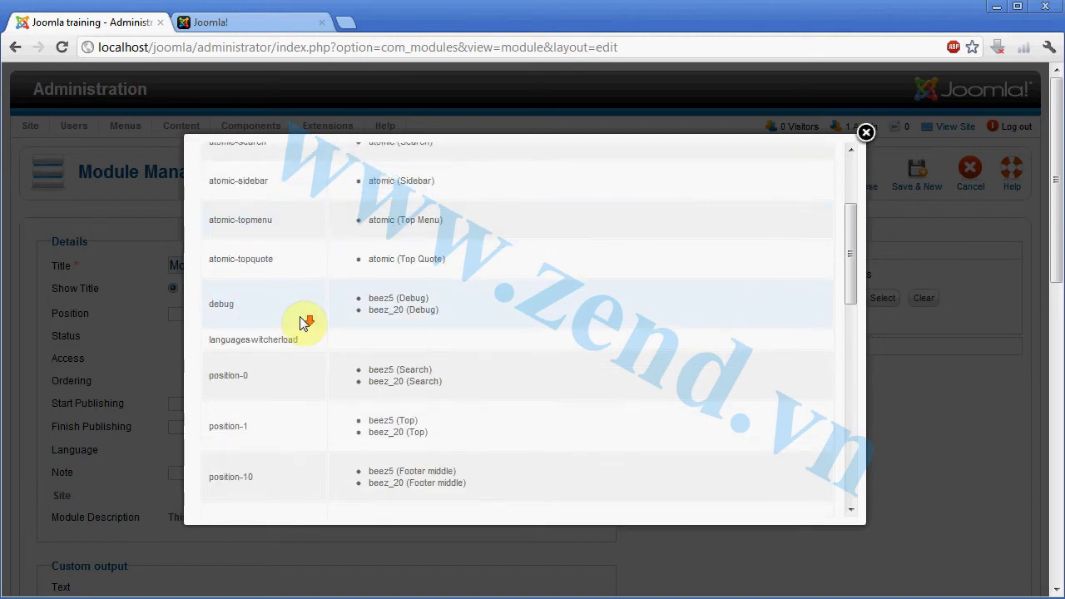
scroll(449, 441, "down", 5)
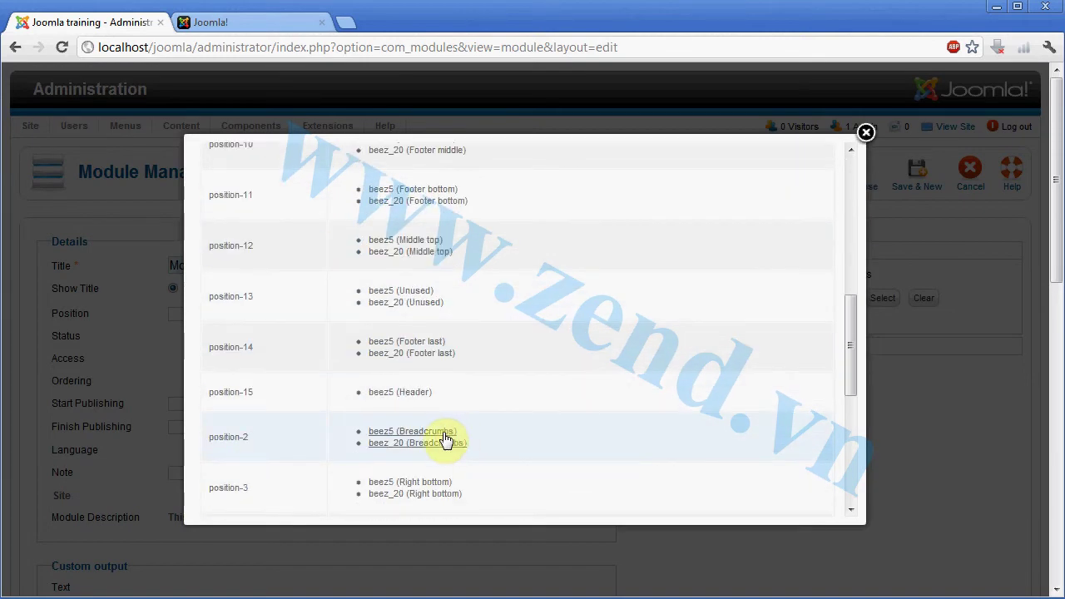
left_click(456, 441)
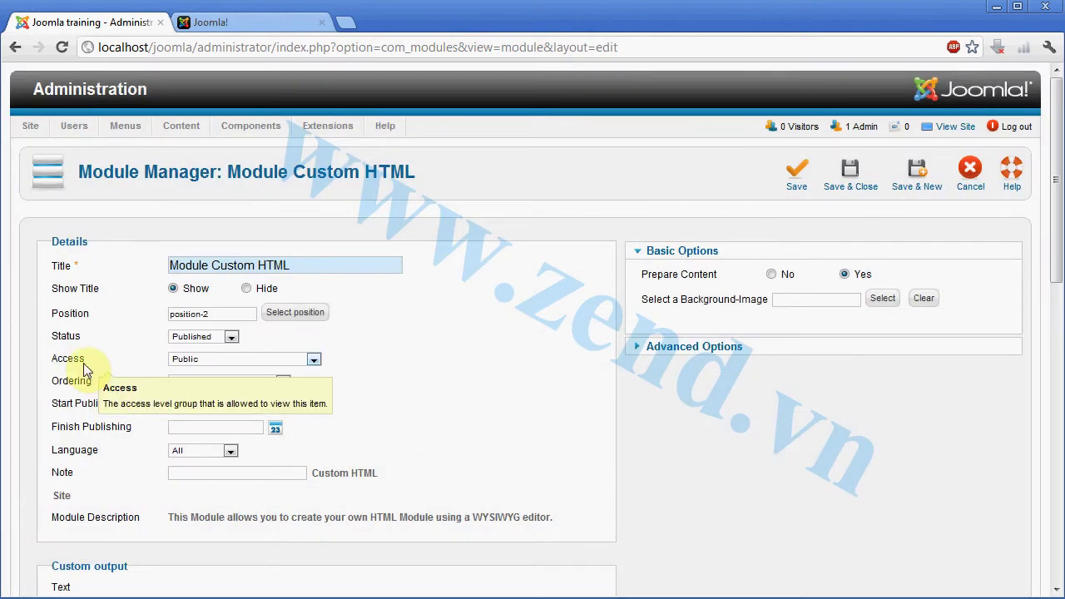
- Paste the 'Module Custom HTML' heading into the custom output and save the module
scroll(119, 409, "down", 1)
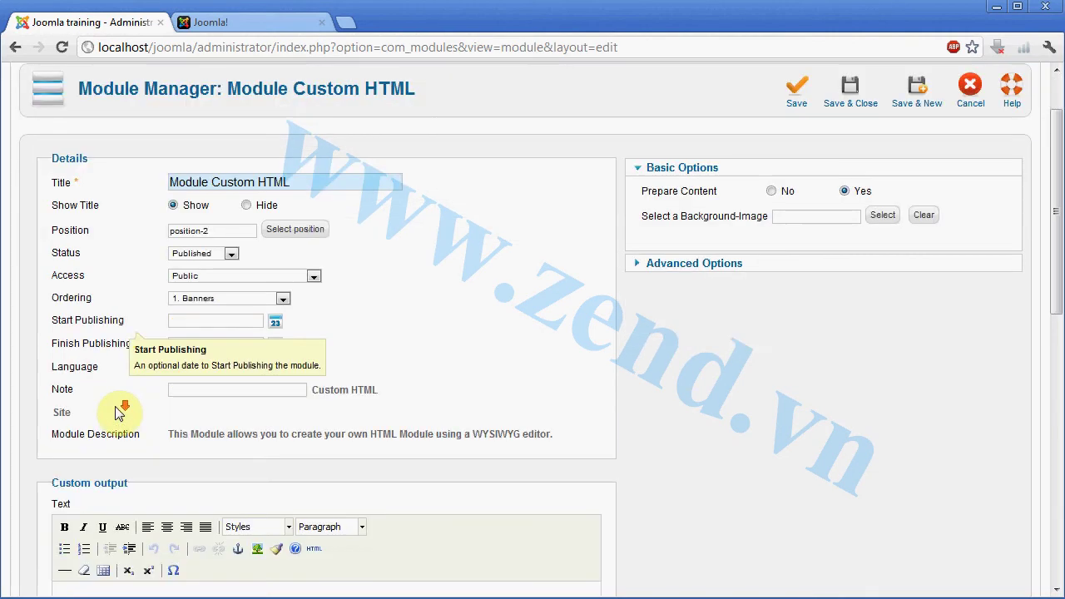
scroll(119, 389, "down", 1)
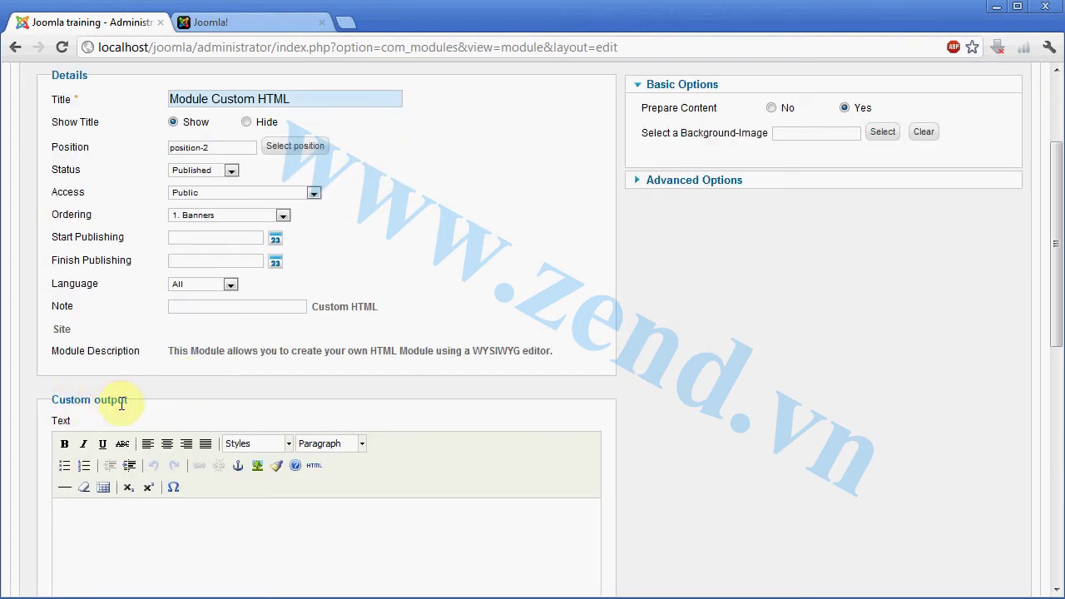
scroll(310, 321, "up", 2)
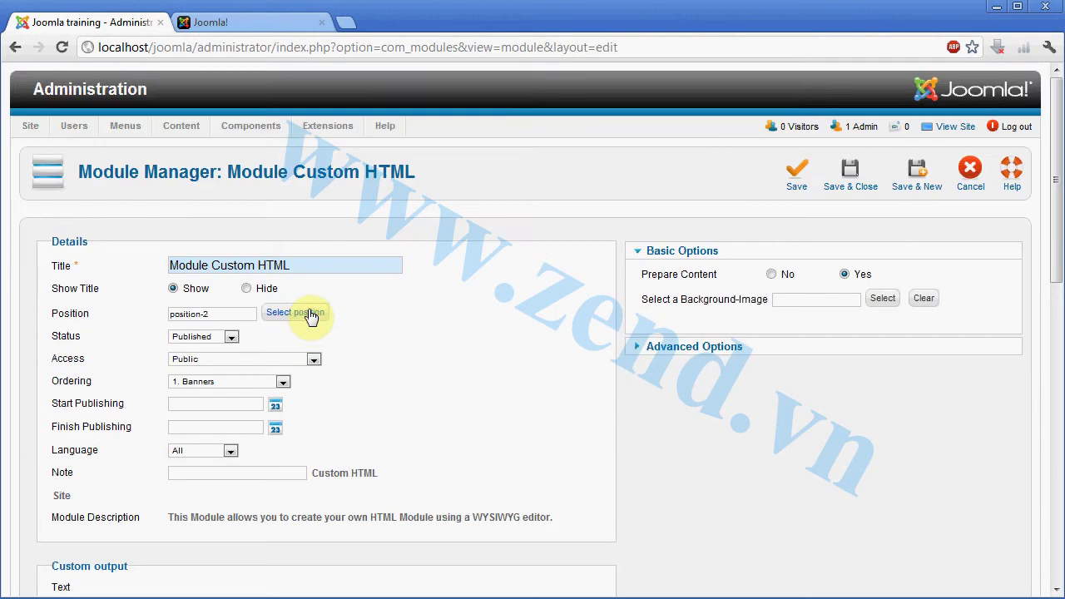
scroll(309, 316, "down", 3)
left_click(230, 445)
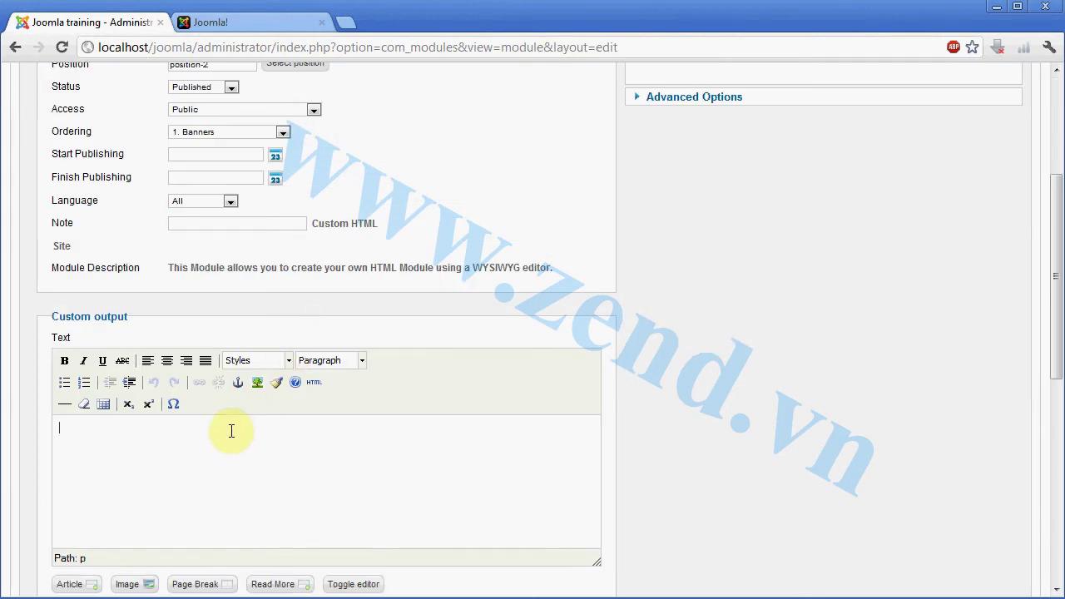
key("ctrl+v")
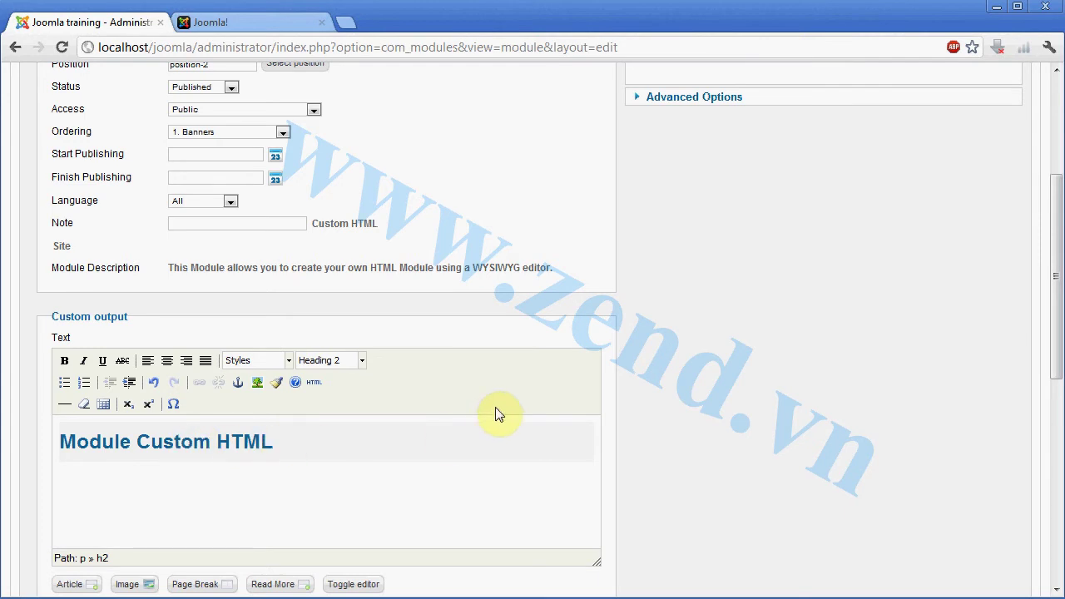
scroll(699, 380, "up", 3)
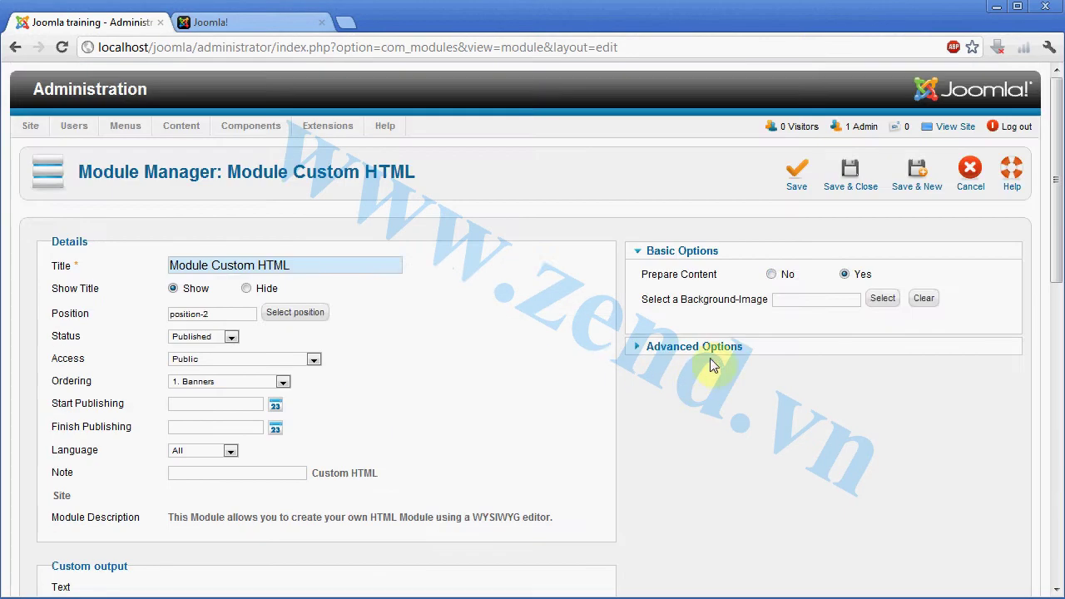
left_click(792, 178)
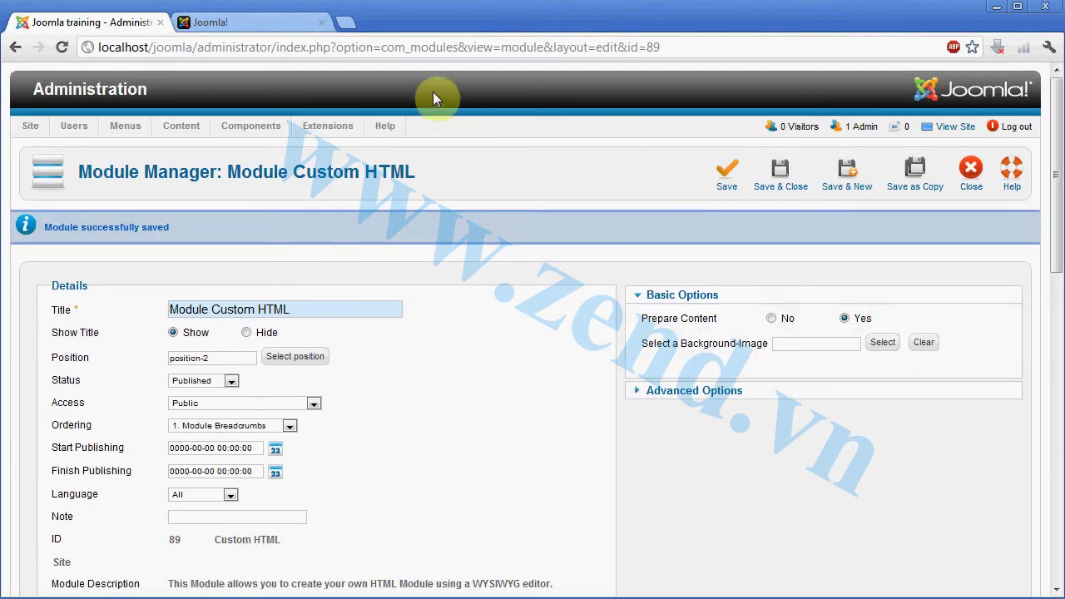
- Load the site home page to see the 'Module Custom HTML' heading below the banner
left_click(246, 20)
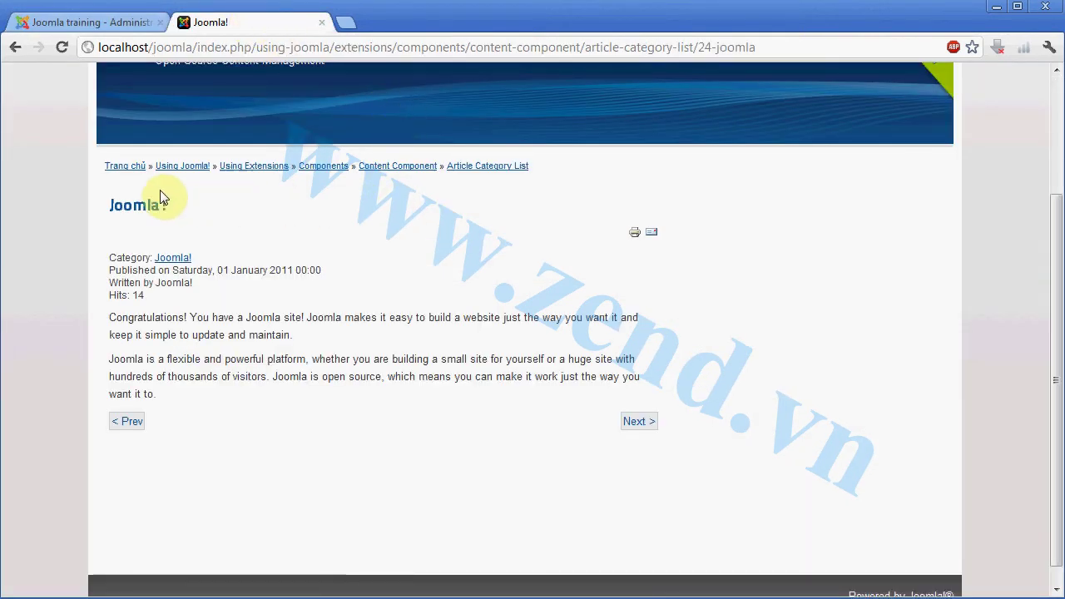
left_click(118, 170)
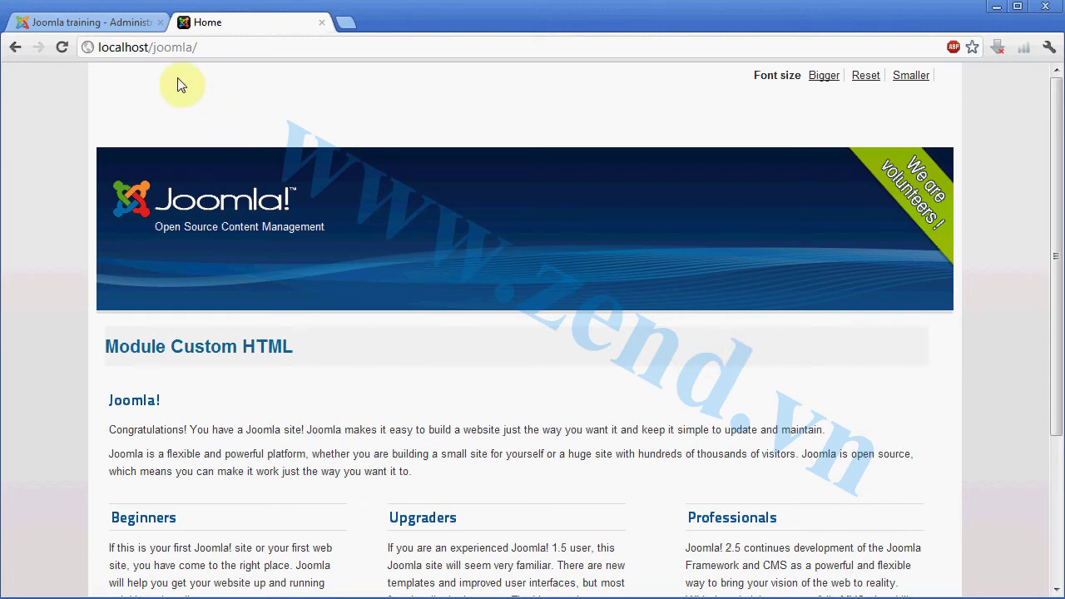
- Copy the Yahoo status-link HTML from Notepad and return to the module's custom output
left_click(115, 25)
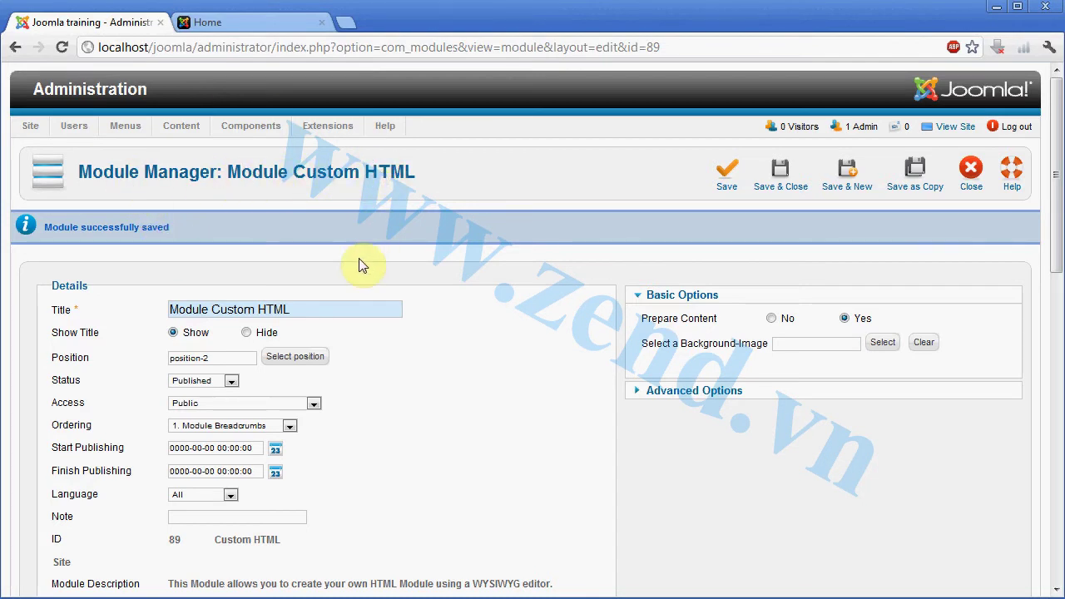
scroll(362, 264, "down", 4)
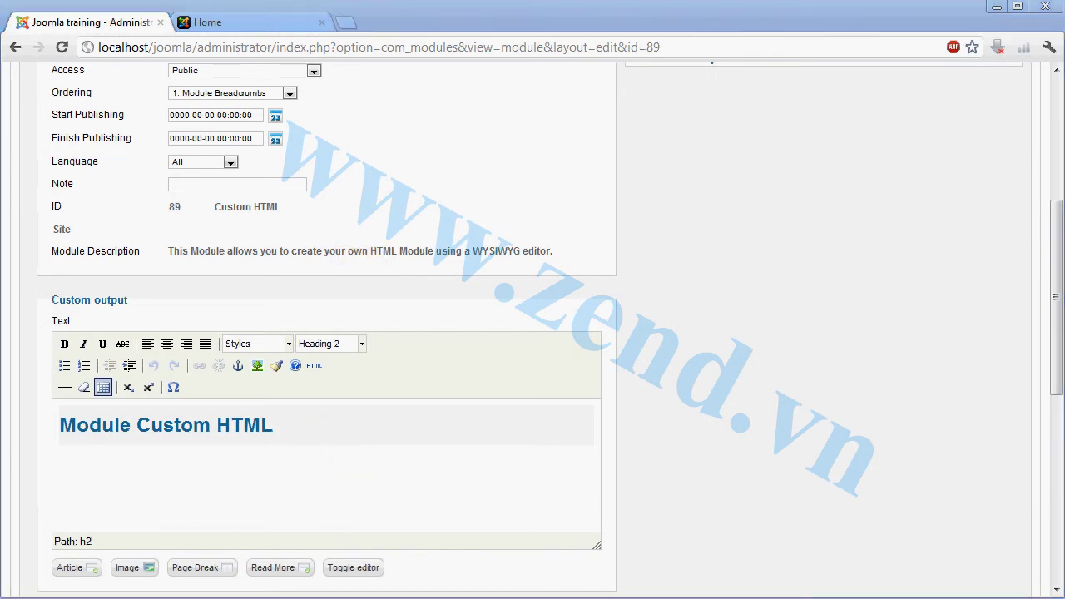
key("alt+Tab")
key("ctrl+a")
key("ctrl+c")
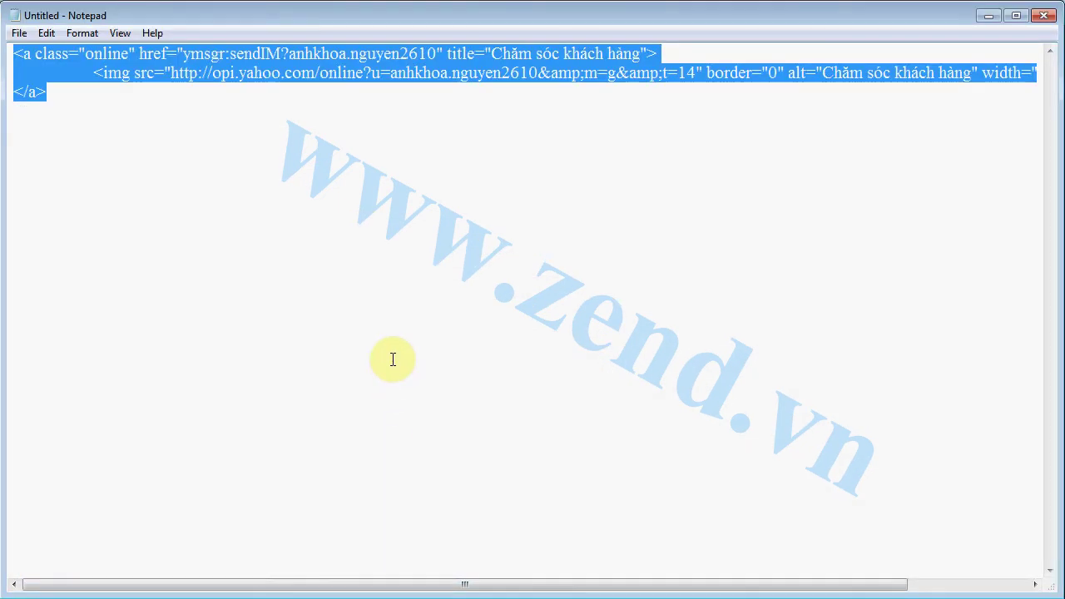
left_click(185, 591)
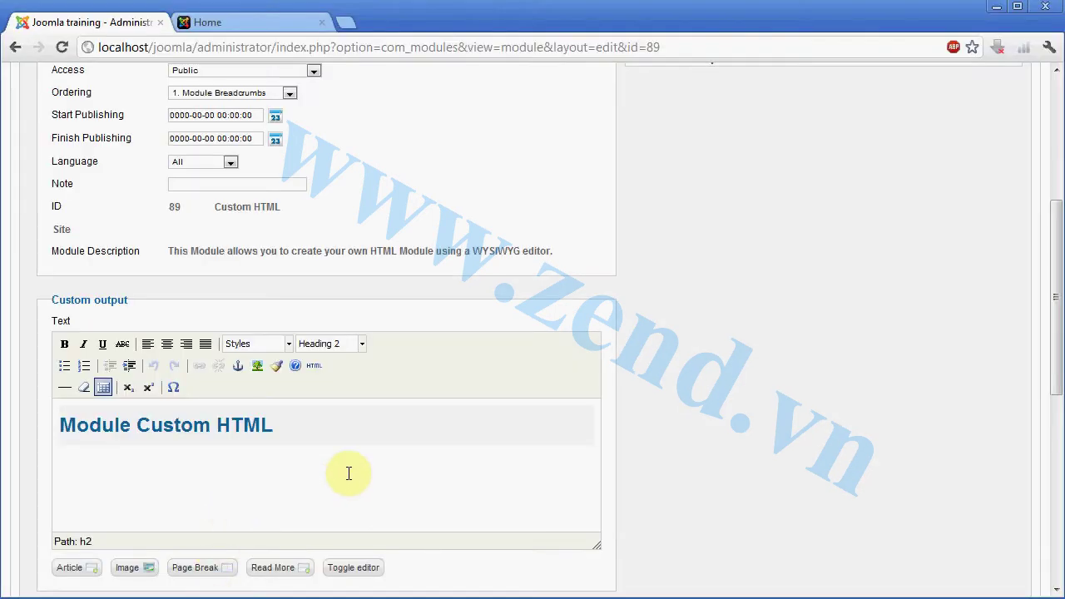
left_click(329, 431)
- Remove the heading and paste the Yahoo status-link code into the HTML Source Editor
left_click_drag(360, 433, 41, 427)
key("BackSpace")
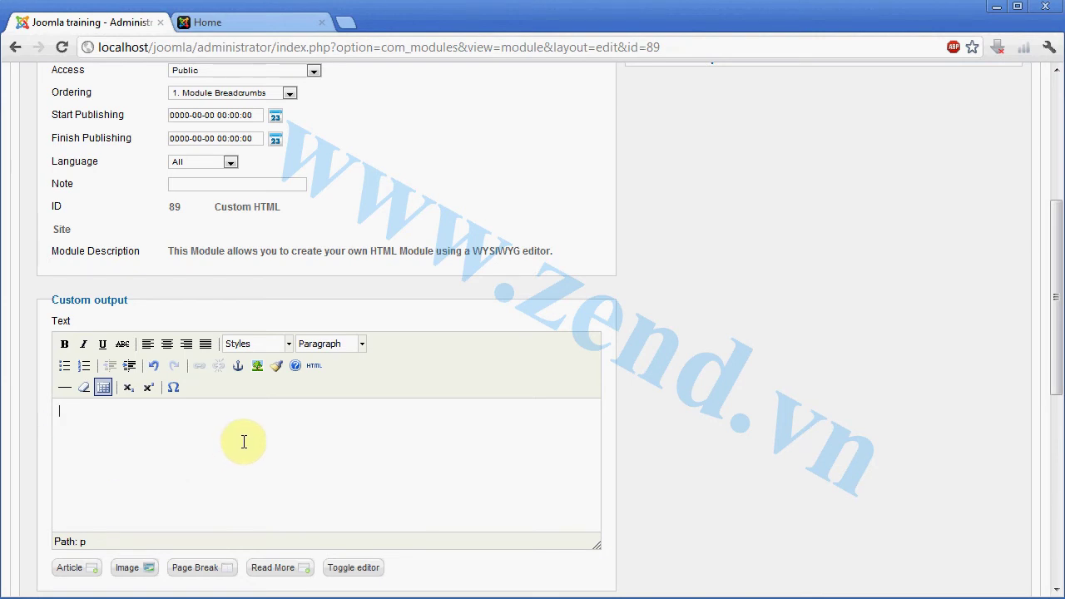
key("ctrl+v")
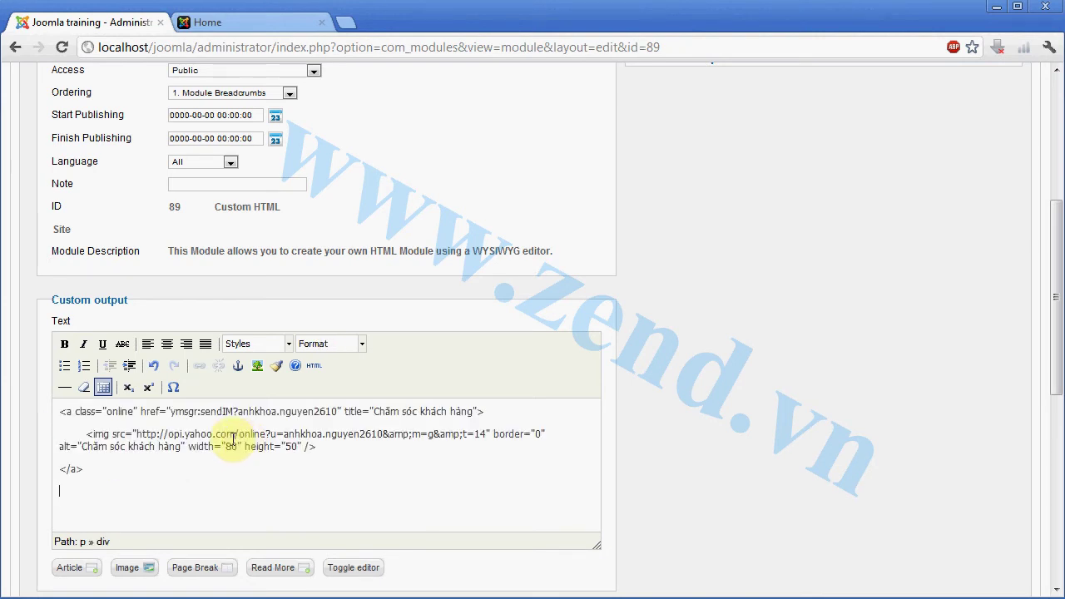
key("ctrl+z")
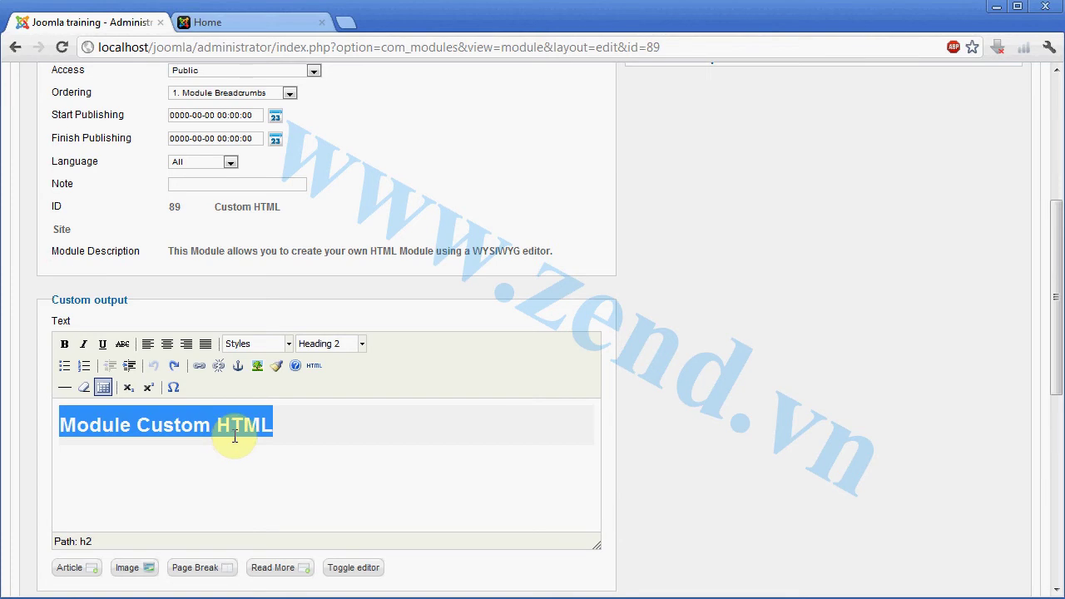
key("ctrl+z")
key("BackSpace")
left_click(296, 372)
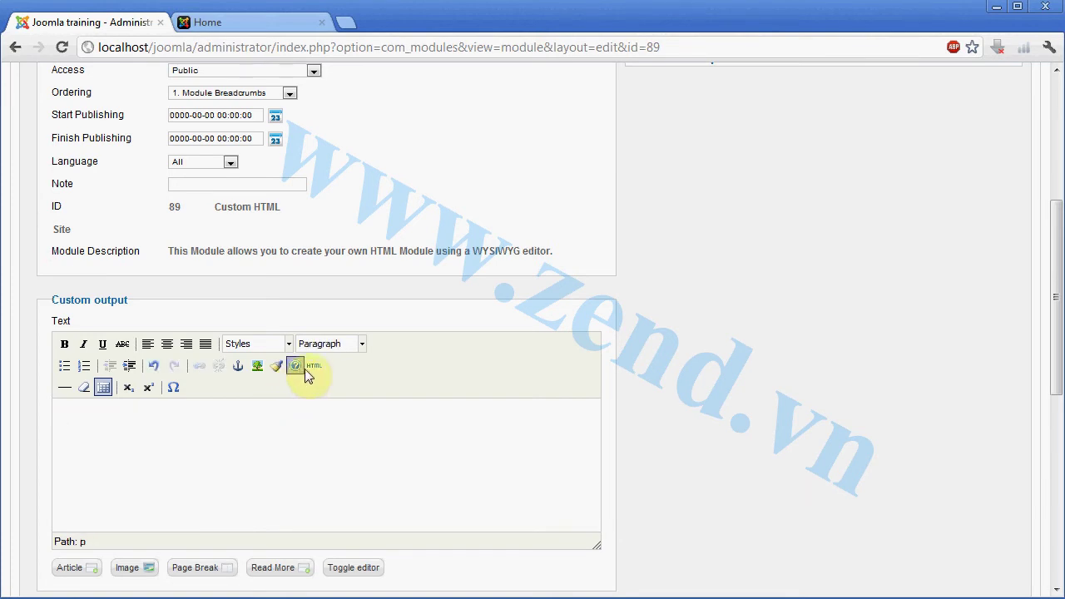
key("ctrl+v")
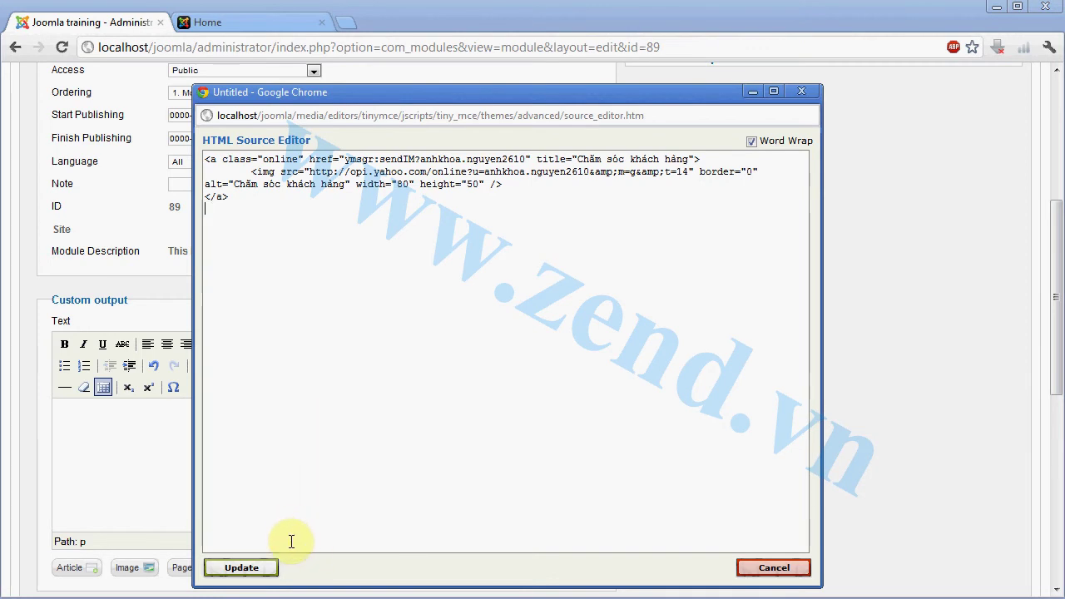
- Apply the Yahoo code so the module shows the OFFLINE status image, then reopen its source
left_click(271, 572)
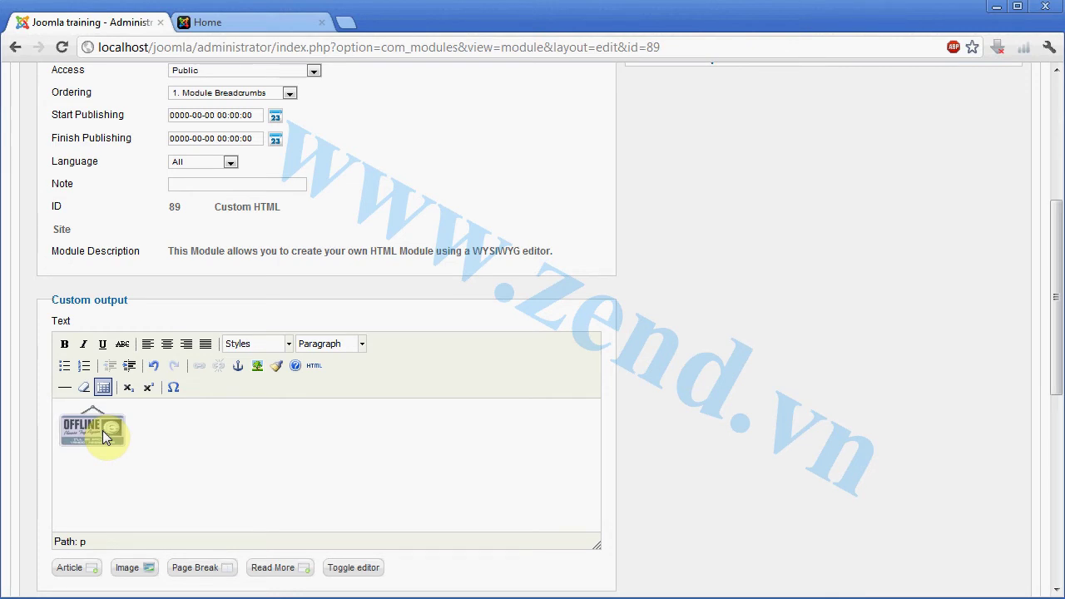
left_click(317, 364)
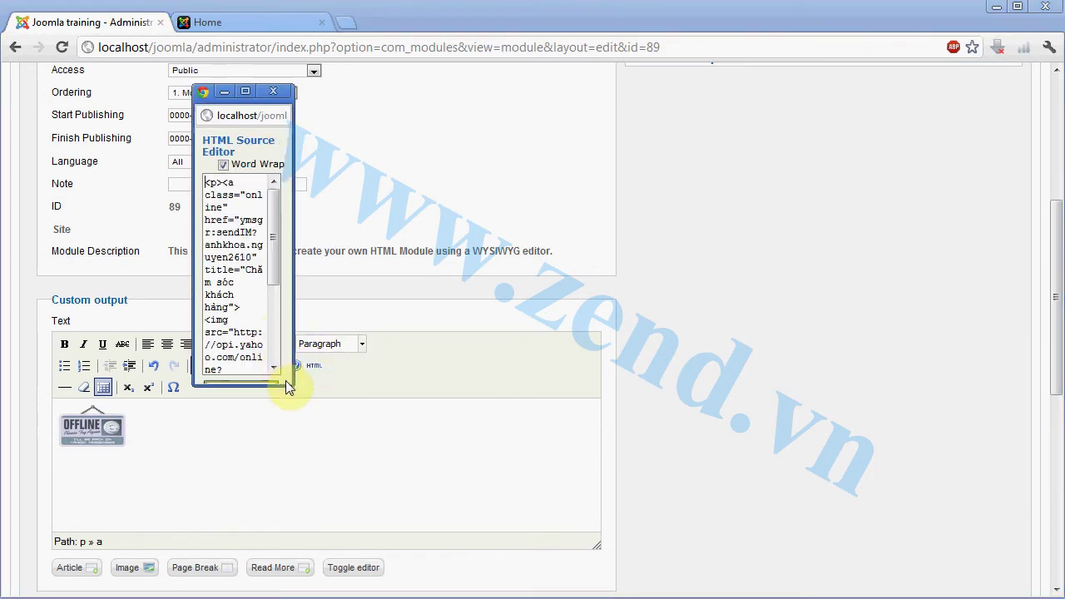
- Resize the Yahoo status image from 80×50 to 160×100 pixels in the HTML source
left_click_drag(291, 383, 982, 456)
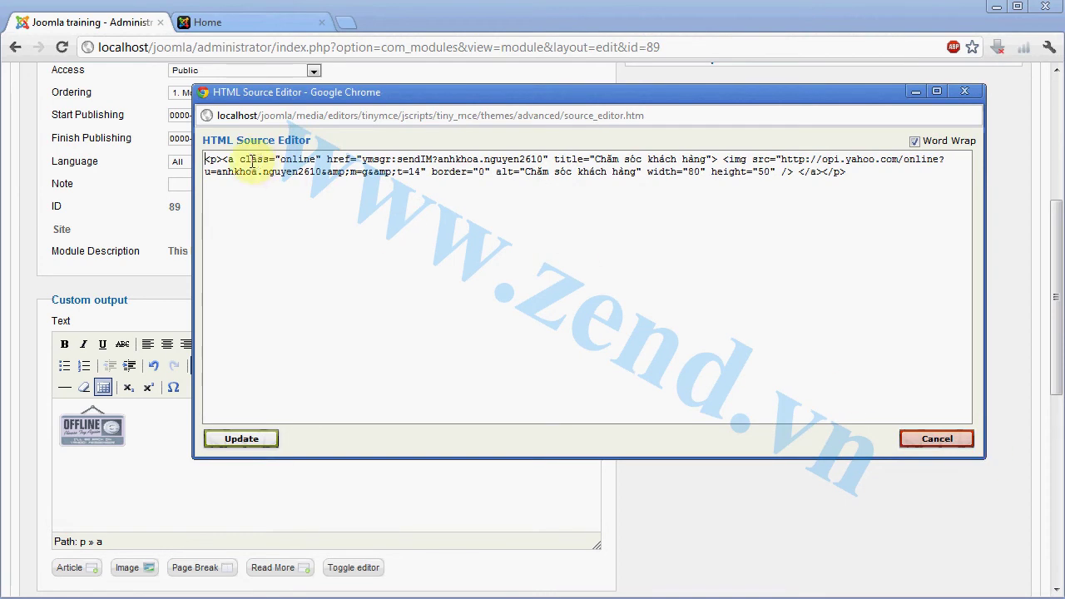
left_click_drag(223, 160, 280, 160)
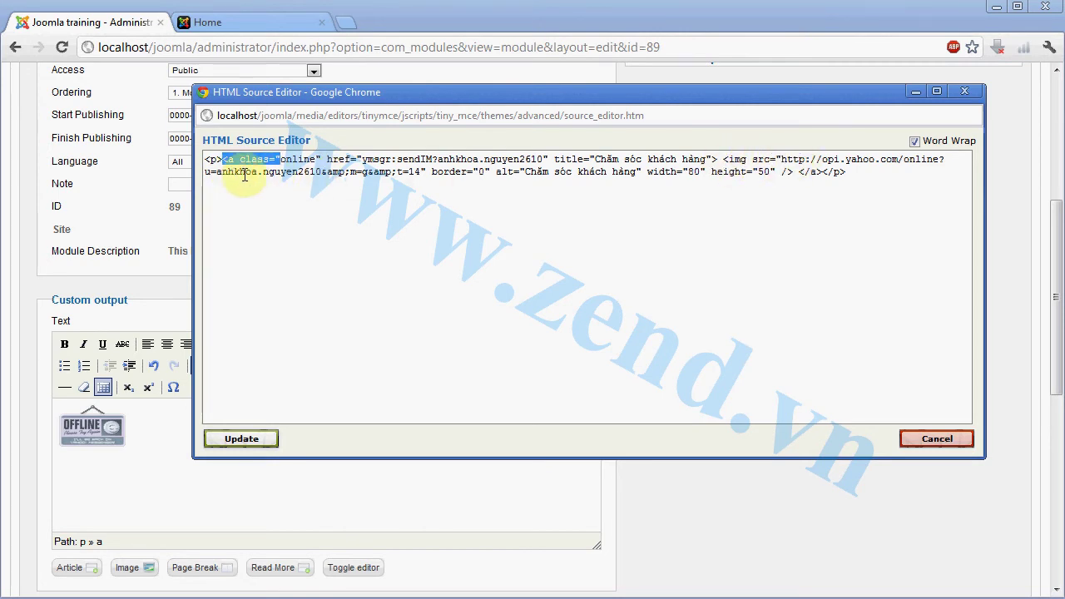
left_click(421, 178)
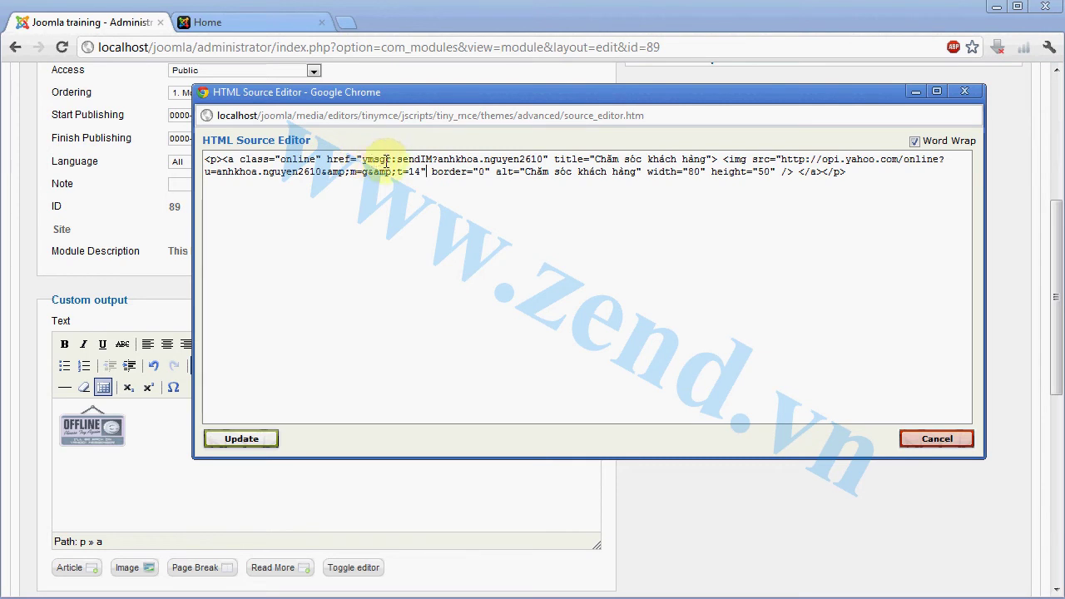
left_click(436, 159)
left_click_drag(436, 159, 543, 160)
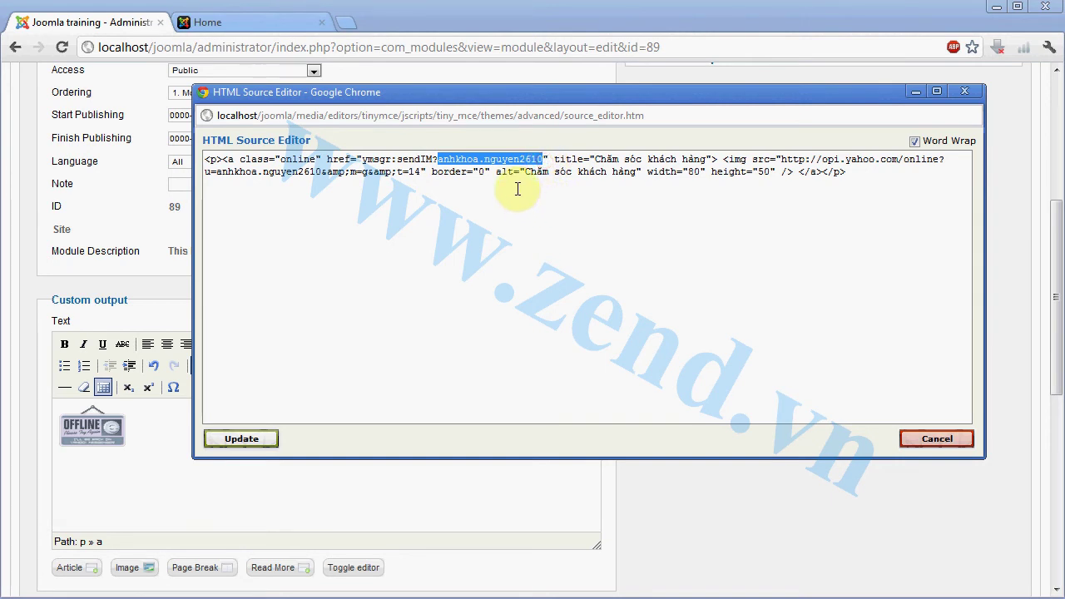
left_click(696, 173)
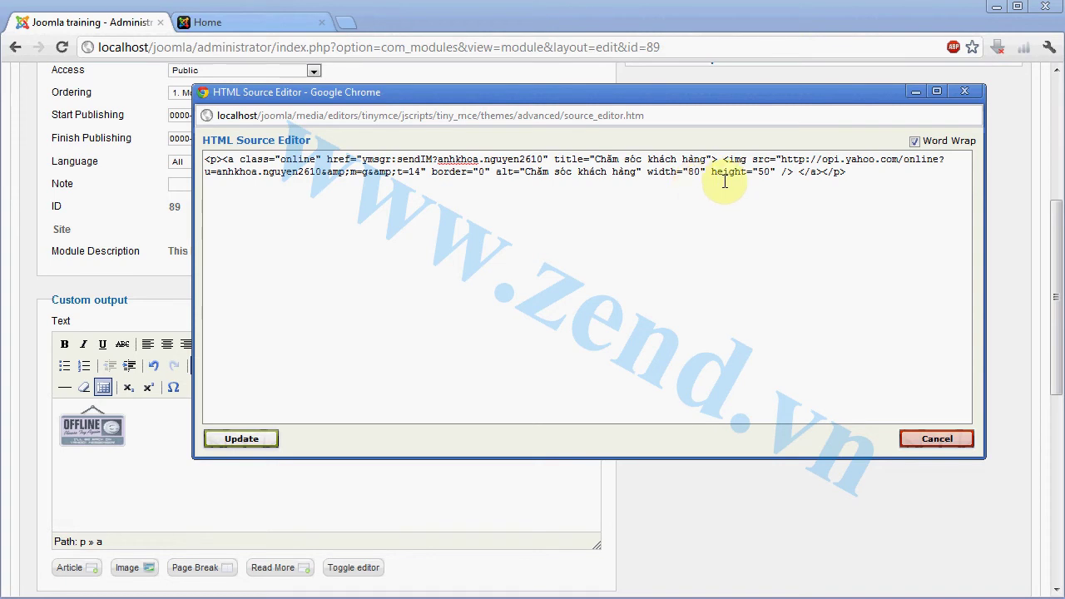
key("BackSpace")
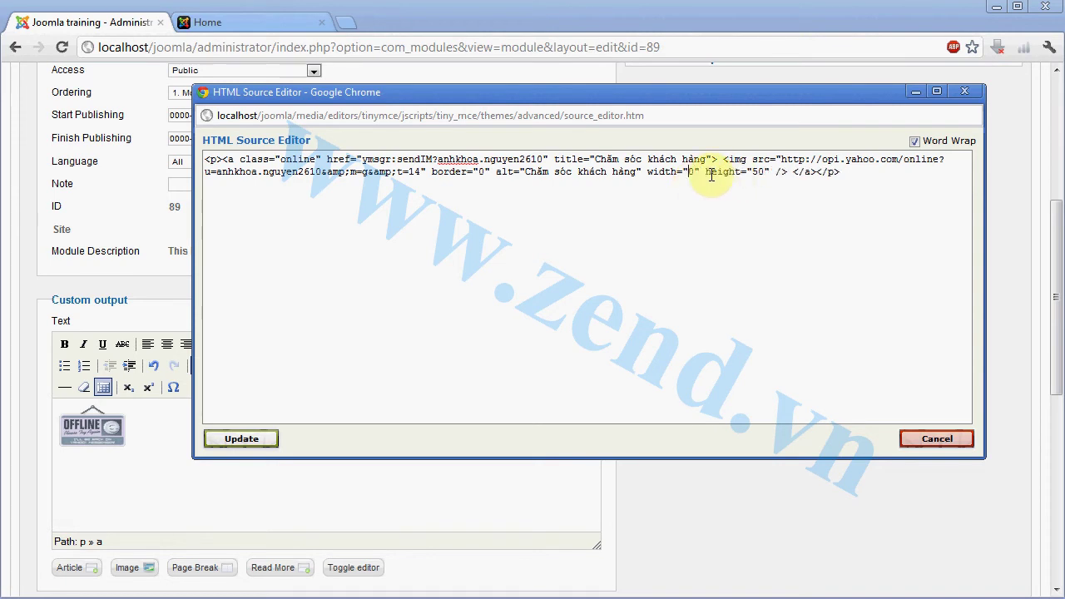
type("16")
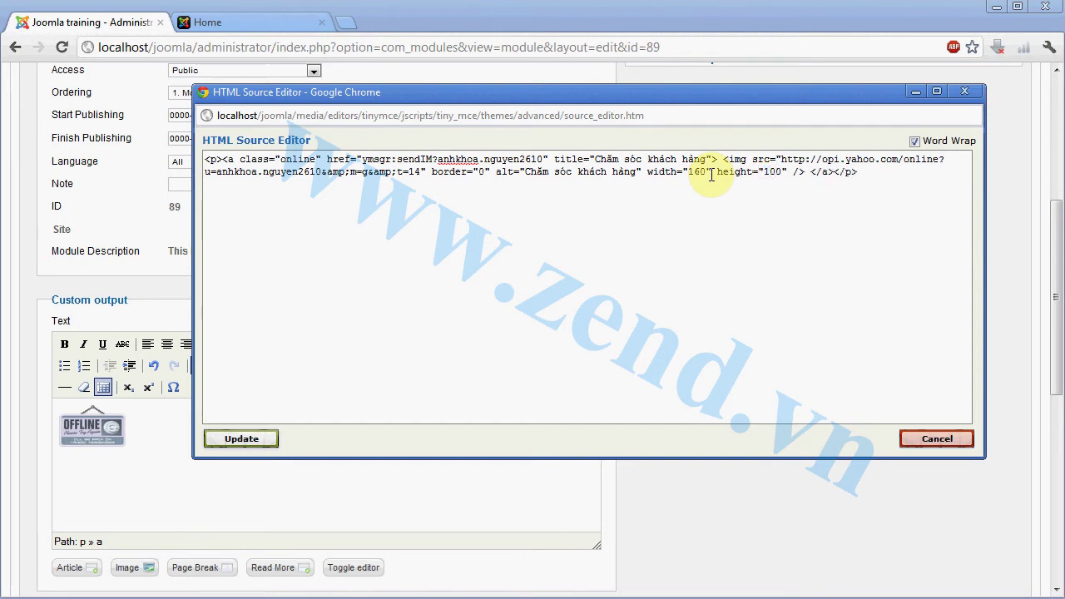
left_click(255, 441)
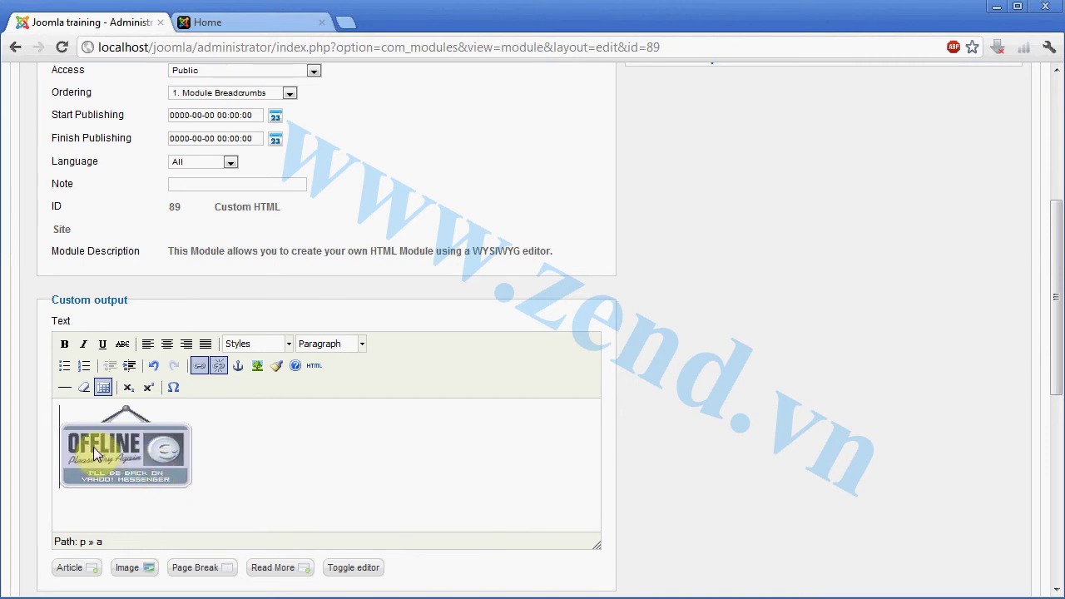
- Save the Custom HTML module and return to the site's home page tab
scroll(630, 426, "up", 2)
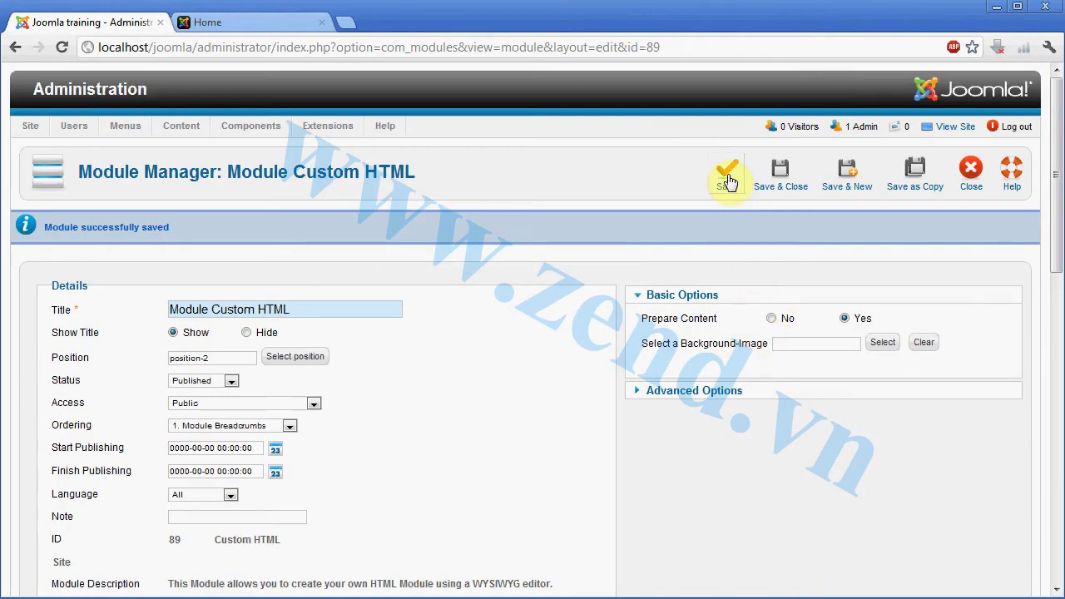
left_click(728, 181)
left_click(243, 23)
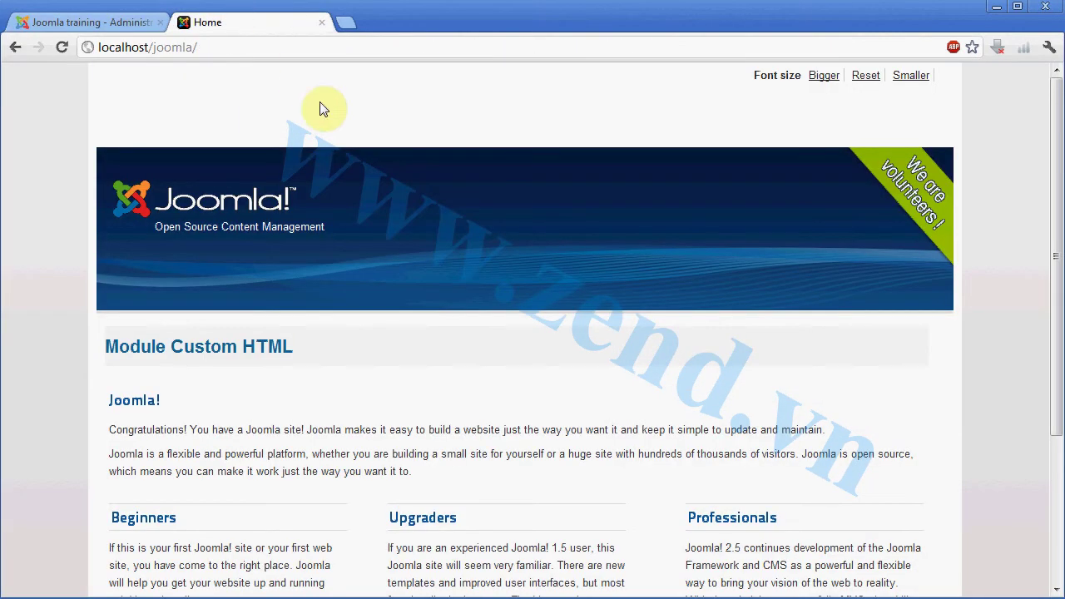
- Reload the front page and confirm the OFFLINE image opens a Yahoo Messenger link, then go back to admin
key("F5")
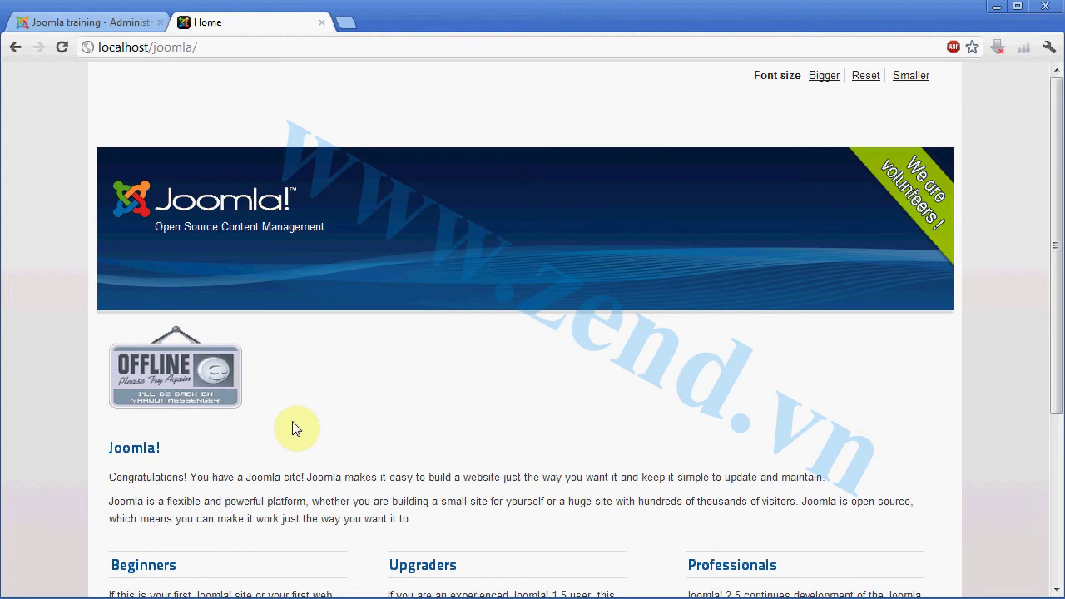
left_click(204, 376)
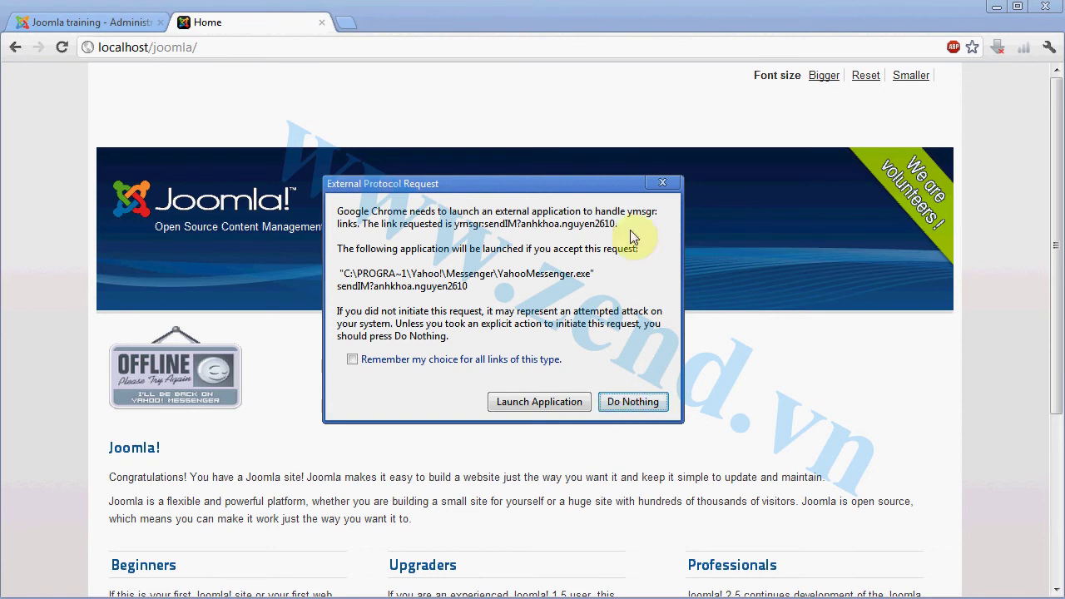
left_click(662, 182)
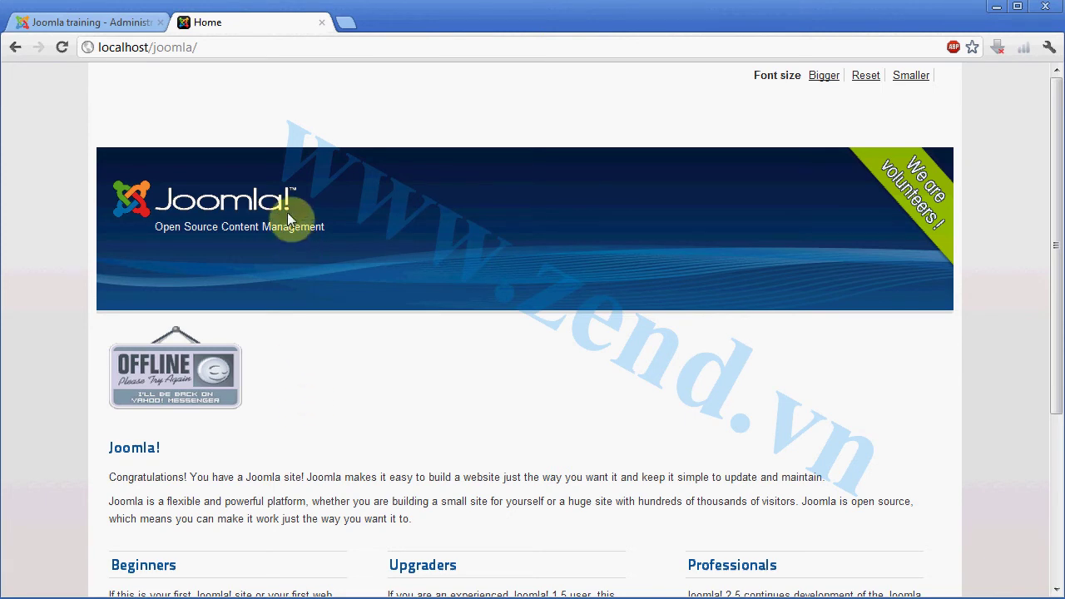
left_click(112, 23)
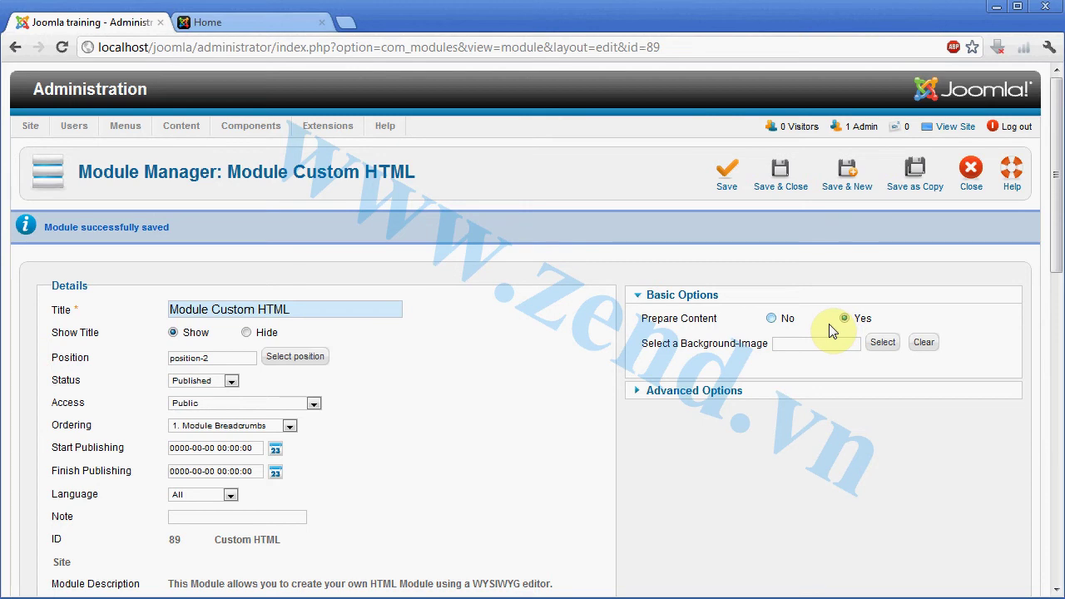
- Set the module's background image to joomla_logo_black, save it, and view the front page
mouse_move(697, 352)
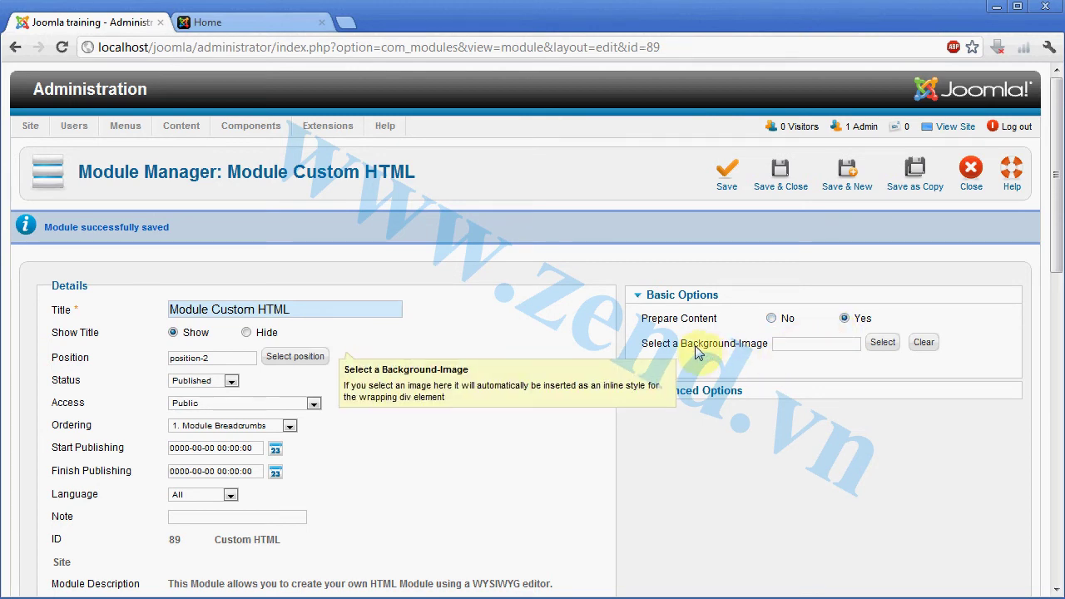
left_click(883, 352)
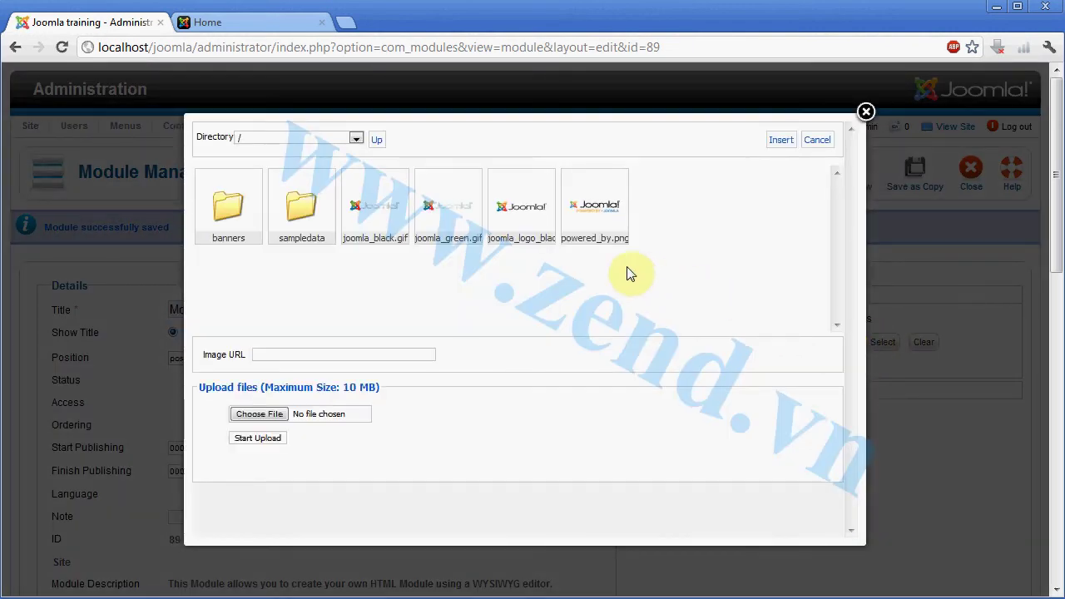
left_click(508, 210)
left_click(785, 140)
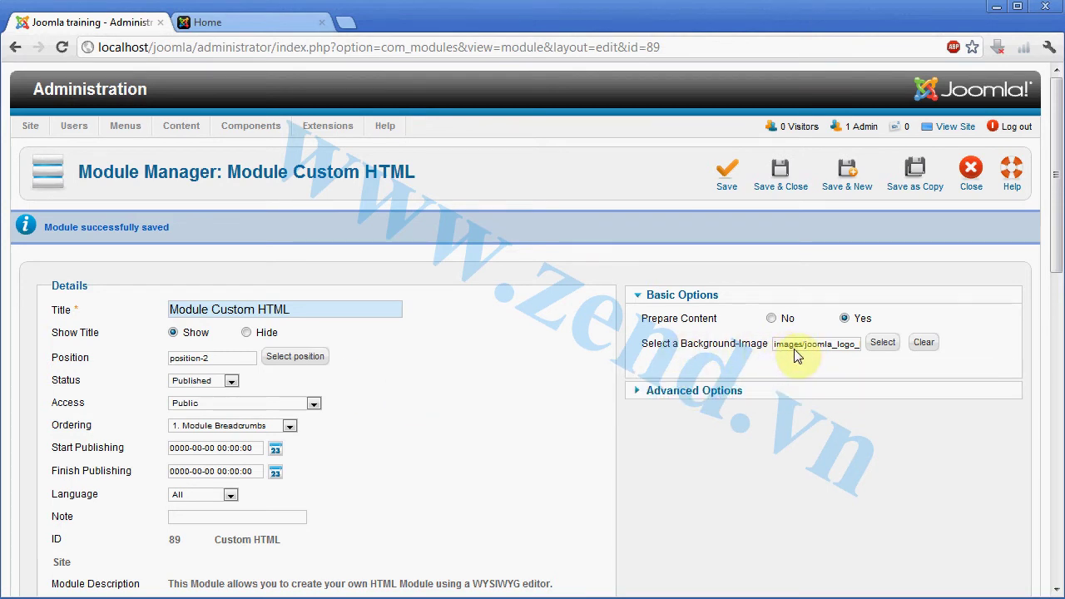
left_click(727, 181)
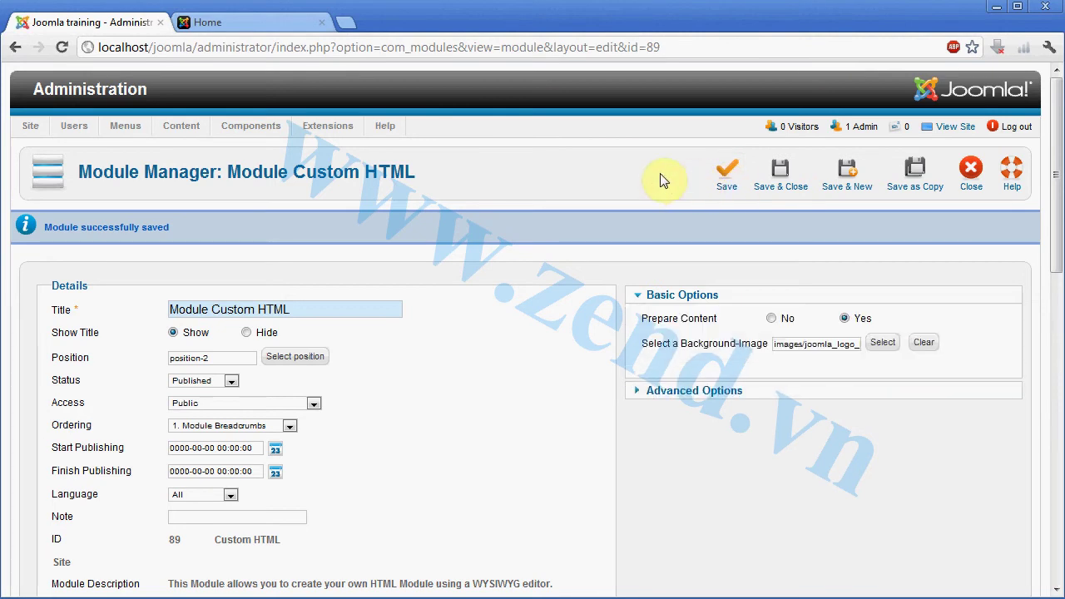
left_click(258, 23)
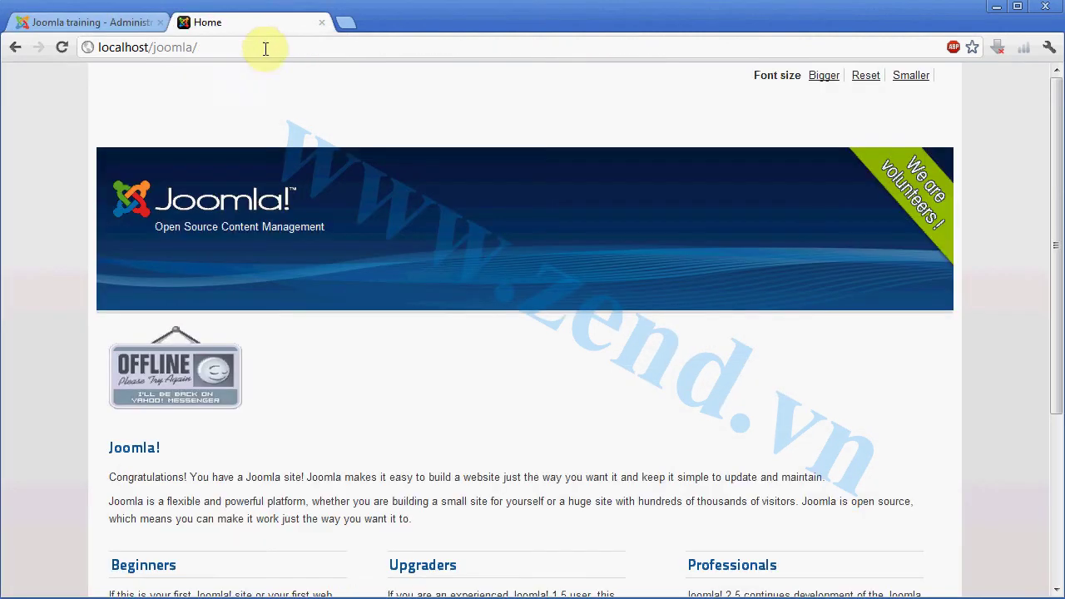
- Reload the front page to see the black Joomla logo pattern behind the module
key("F5")
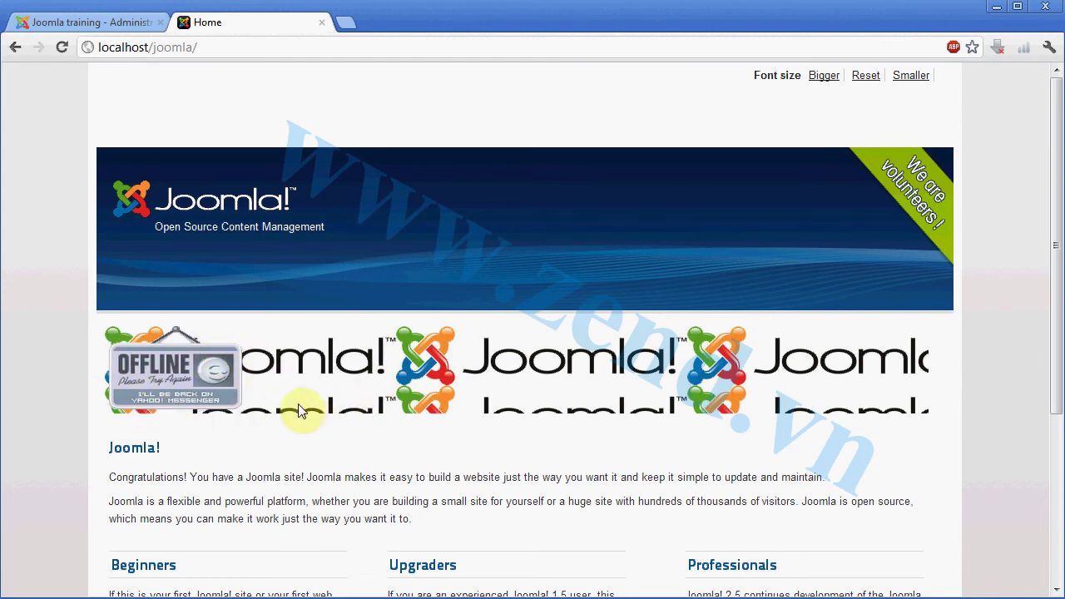
left_click(133, 22)
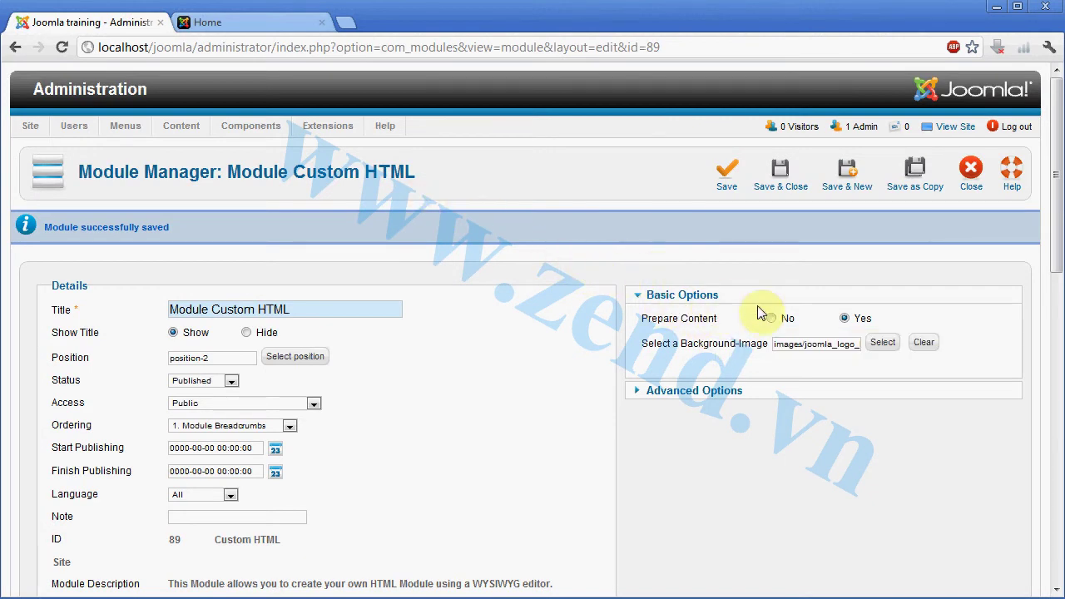
- Clear the module's background image, save, and reload the front page showing only the OFFLINE image
left_click(929, 348)
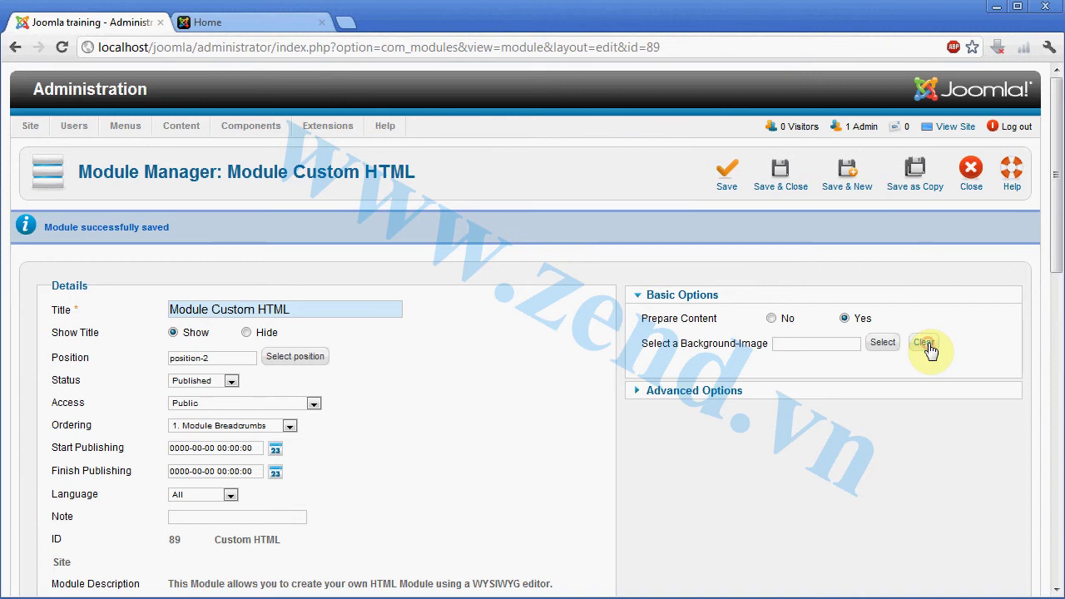
left_click(730, 187)
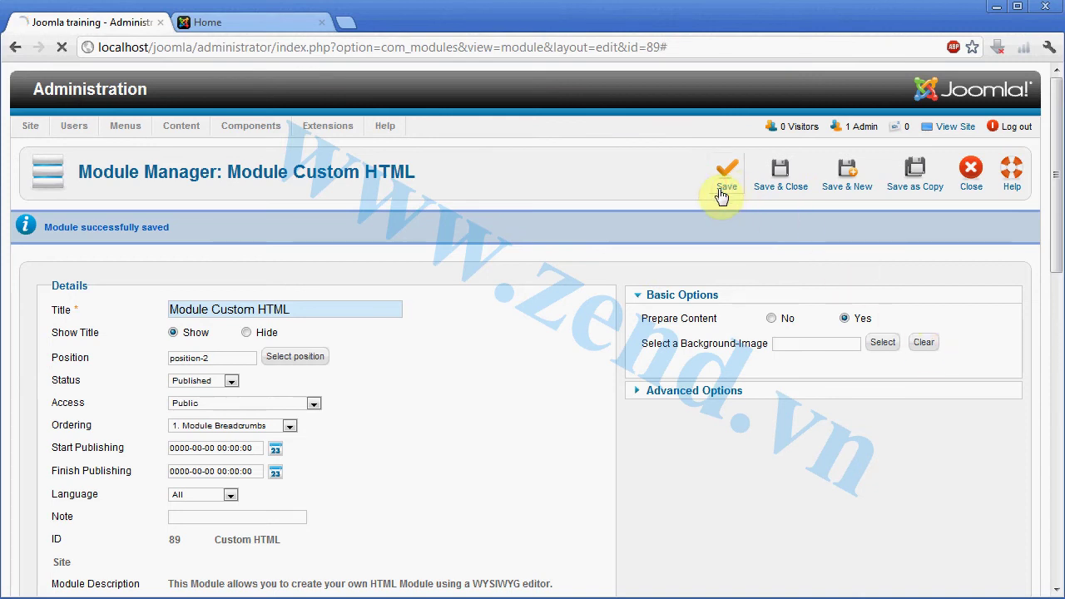
left_click(264, 25)
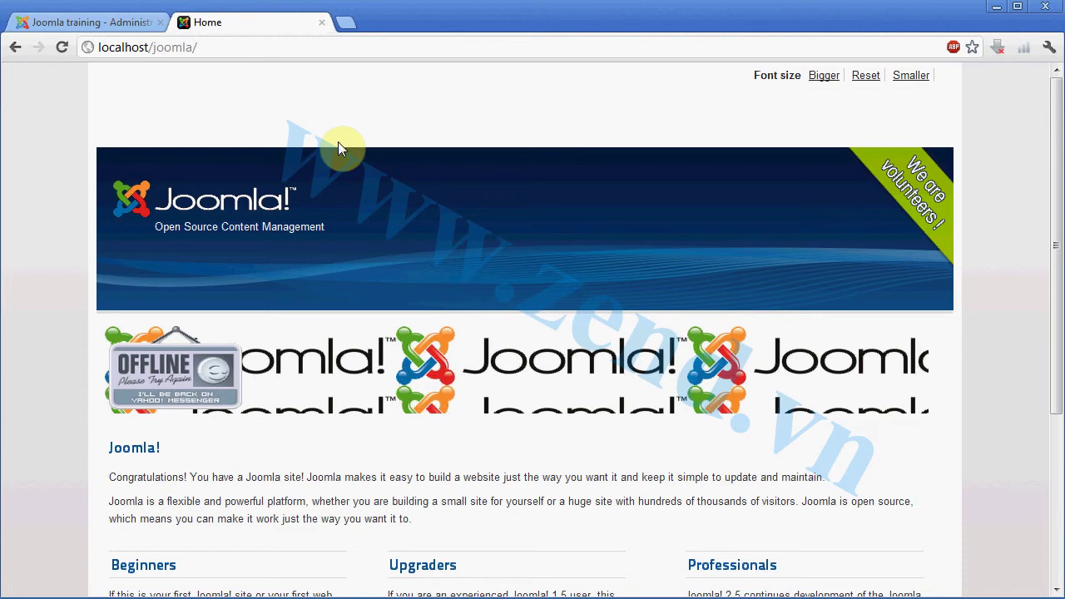
key("F5")
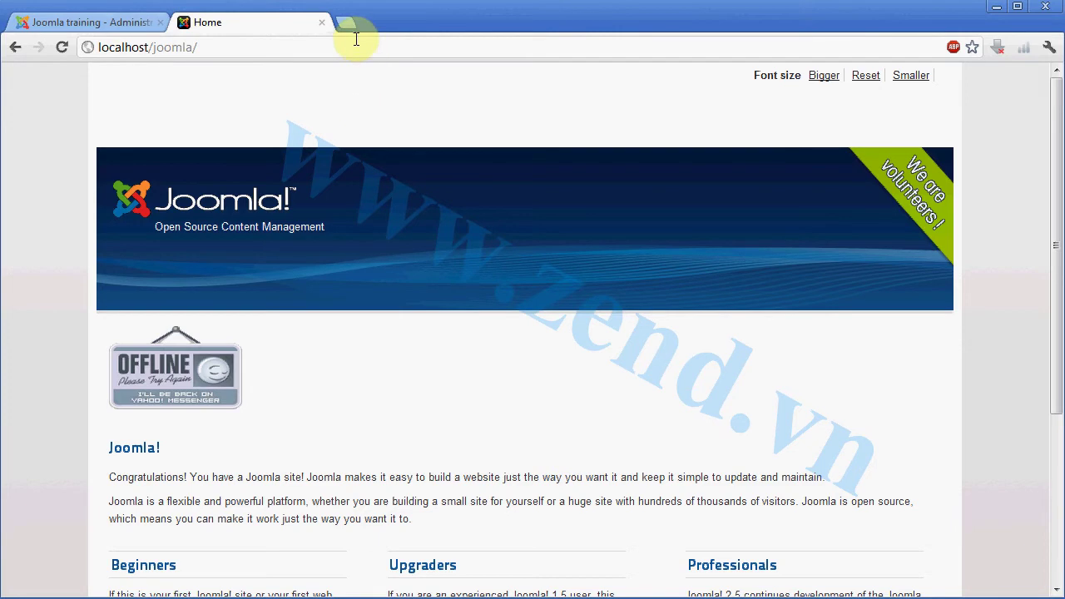
left_click(349, 25)
- Visit zend.vn and scroll its home page down to the footer
type("zend.vn")
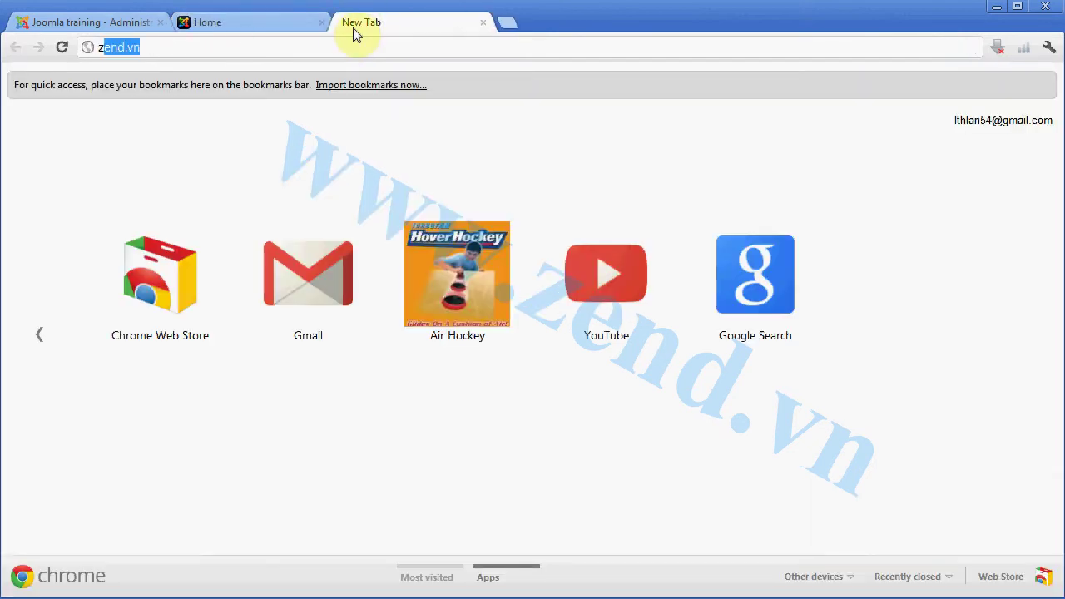
key("Return")
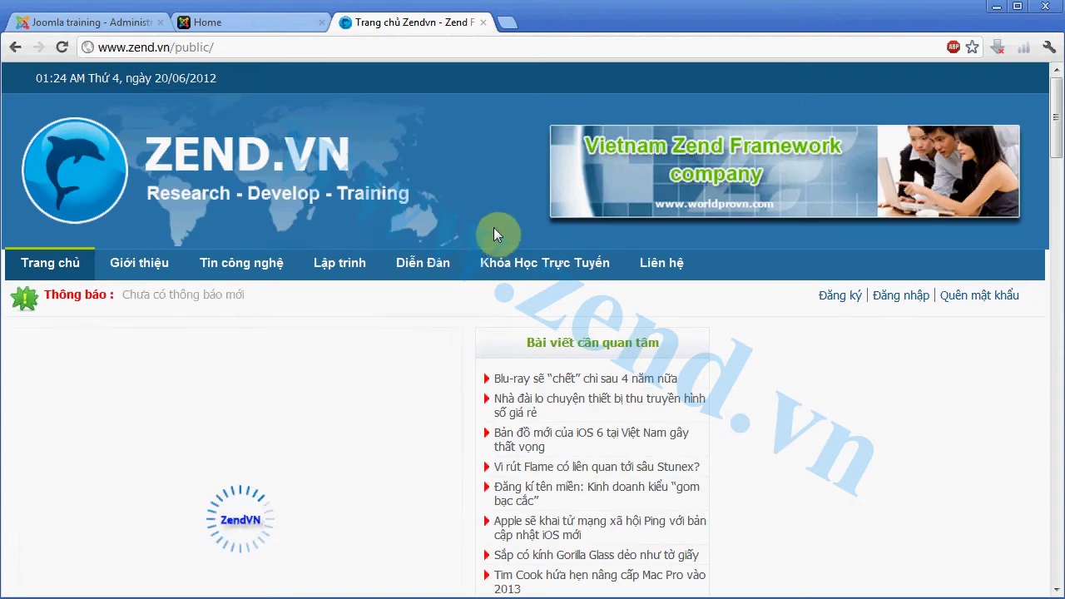
scroll(494, 232, "down", 5)
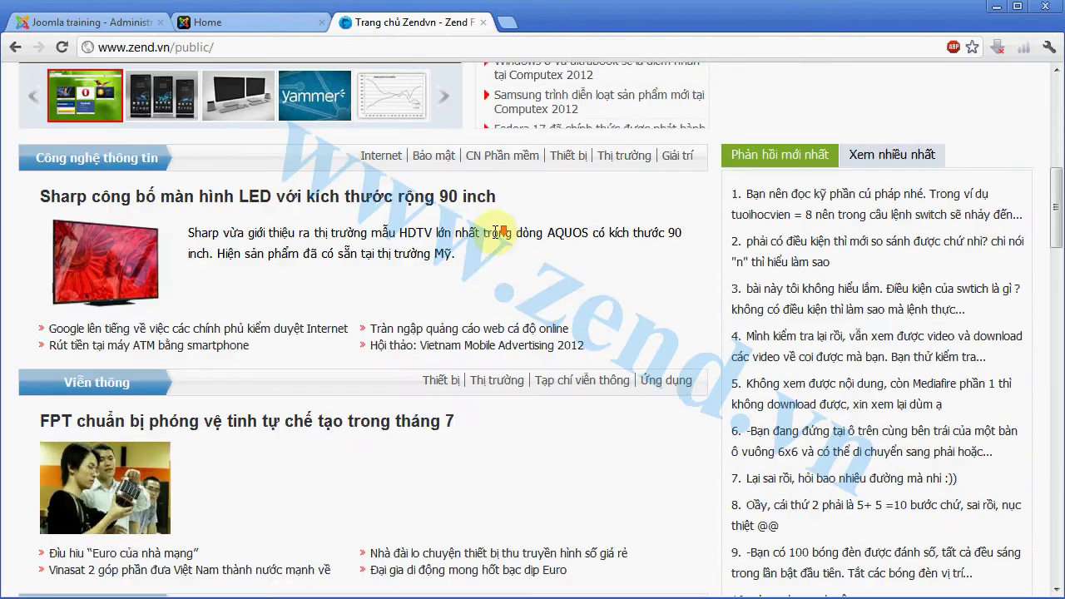
scroll(493, 231, "down", 17)
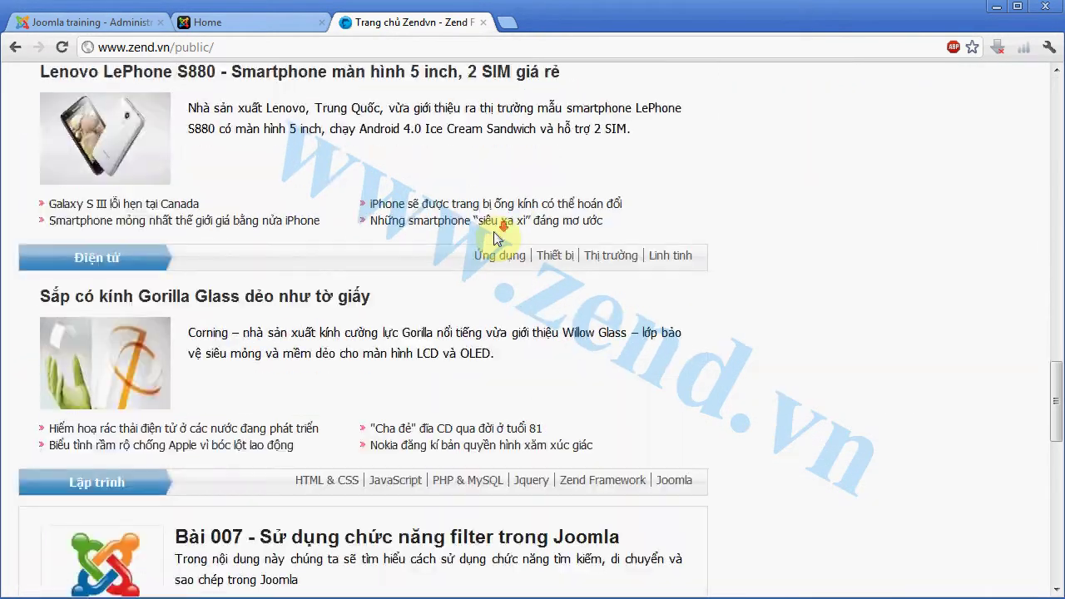
scroll(493, 231, "down", 12)
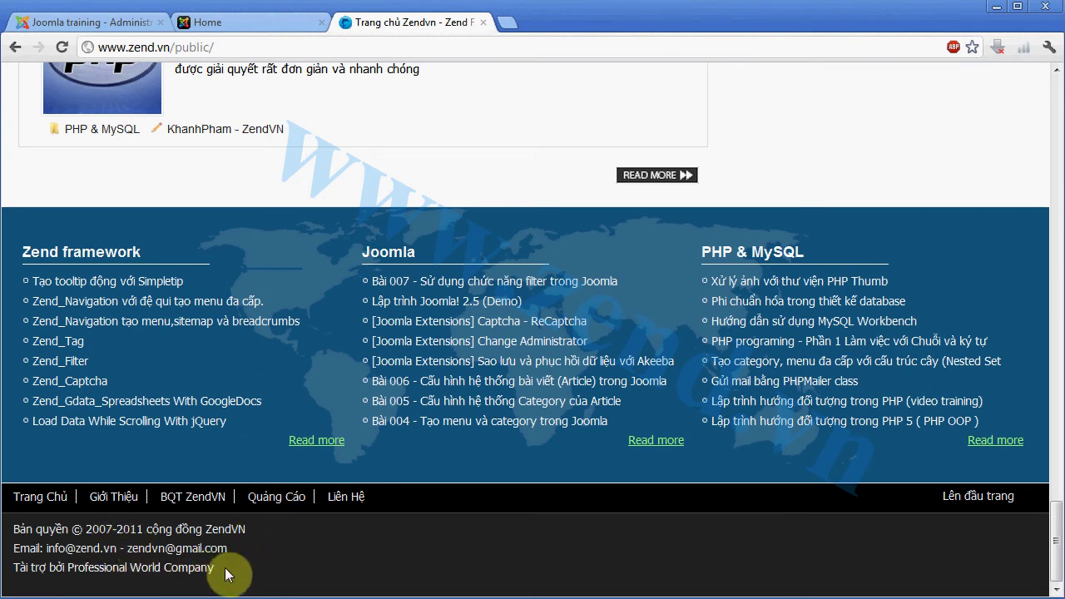
left_click(81, 20)
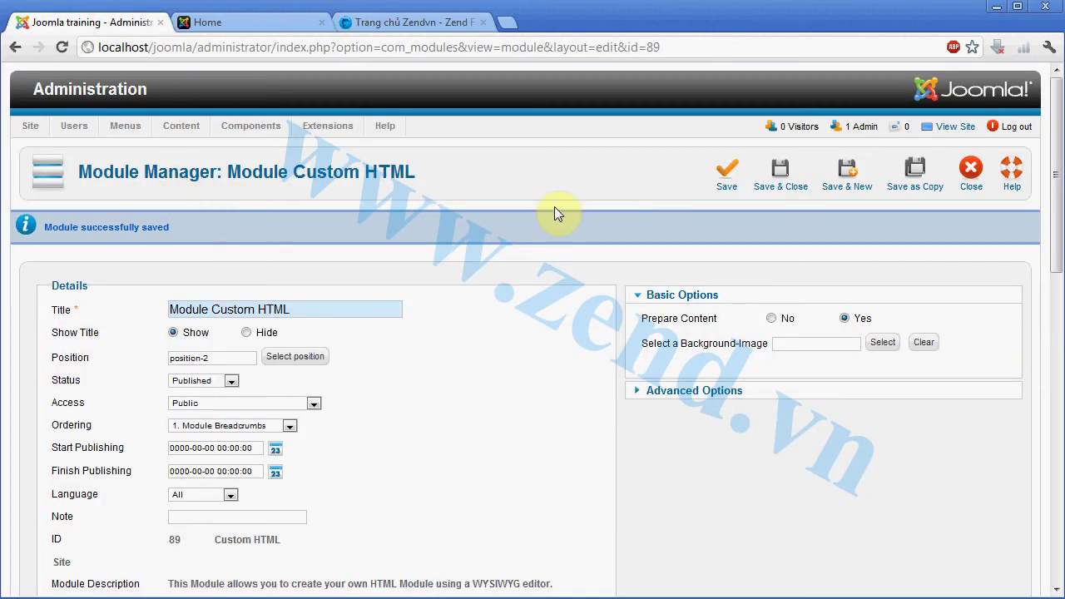
- Close the Custom HTML editor, unpublish Module Breadcrumbs, and start a new Footer module
left_click(987, 192)
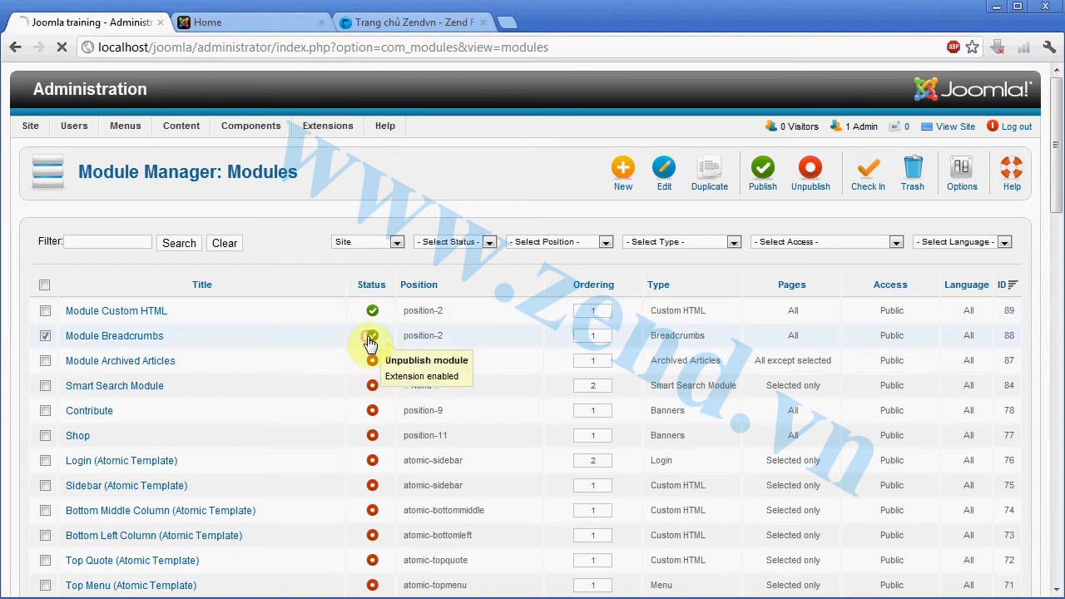
left_click(371, 338)
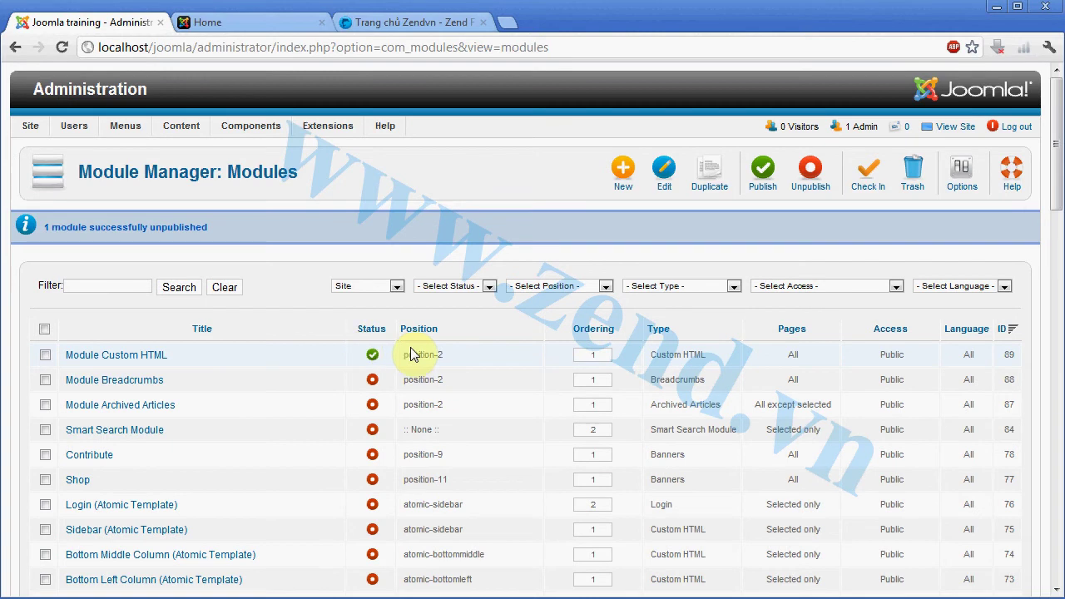
left_click(617, 193)
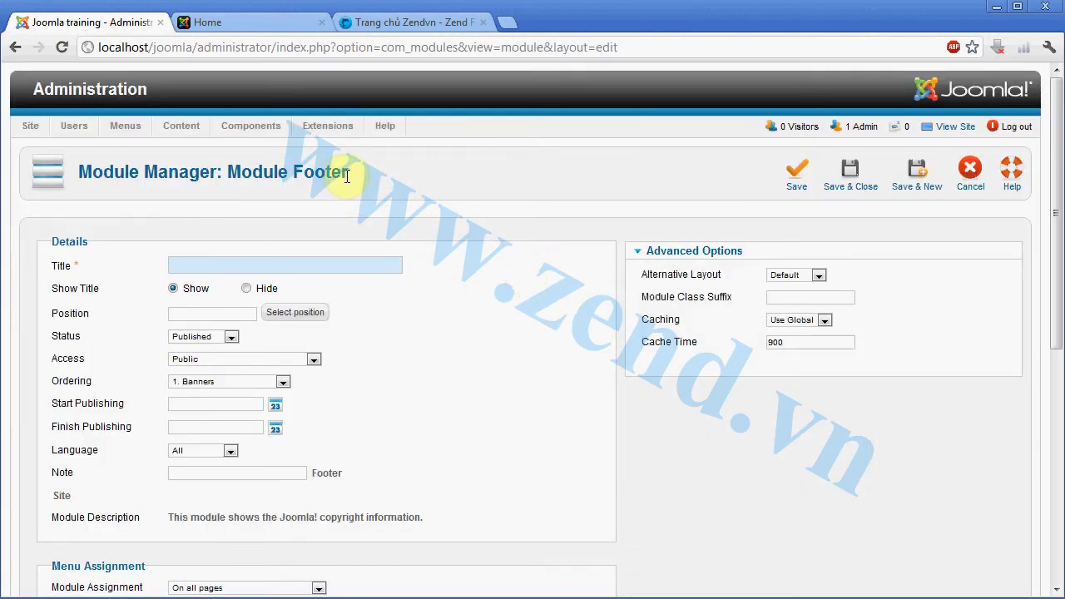
- Save the new Footer module with title 'Module Footer' at position-11
left_click_drag(345, 174, 226, 173)
key("ctrl+c")
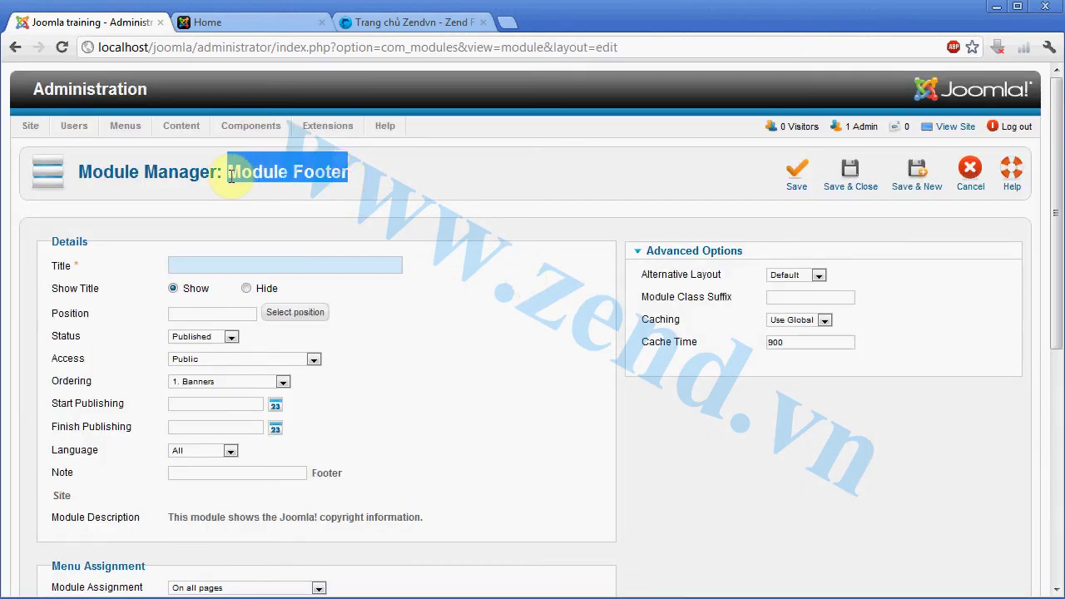
left_click(237, 266)
key("ctrl+v")
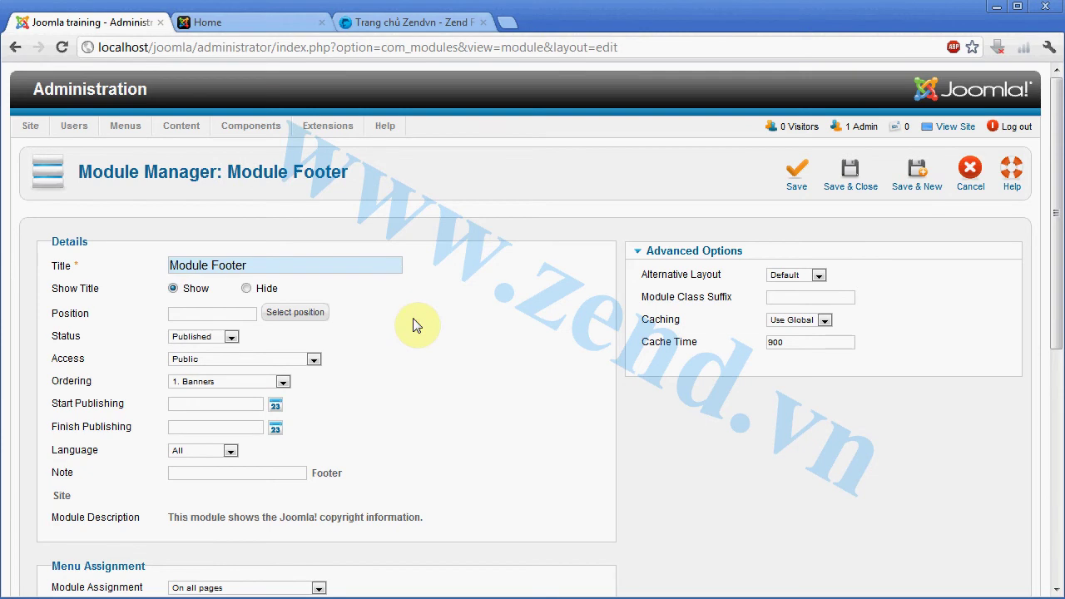
left_click(323, 312)
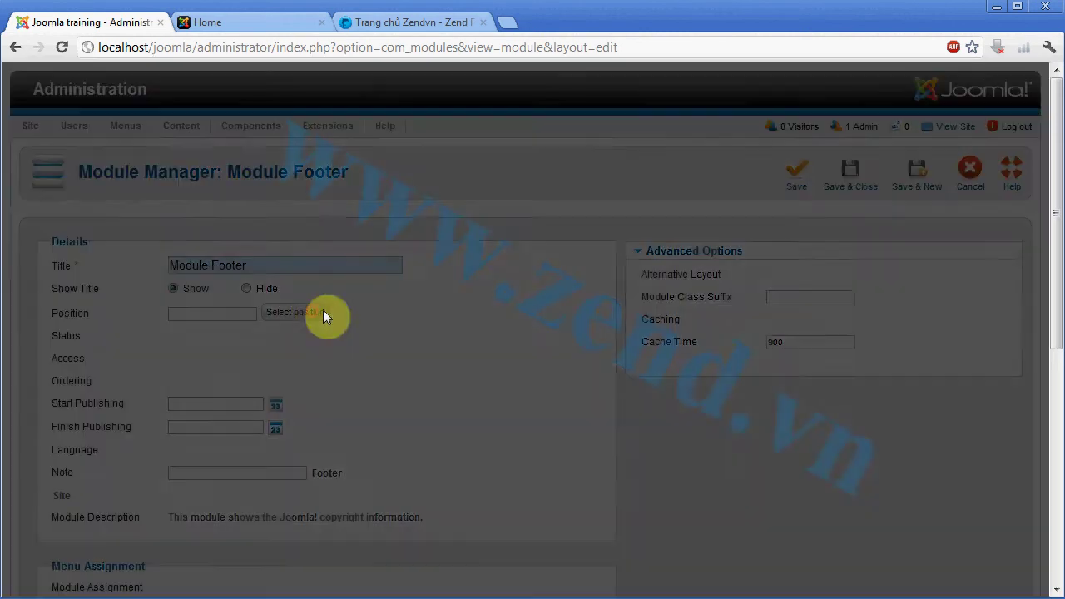
left_click_drag(856, 216, 837, 353)
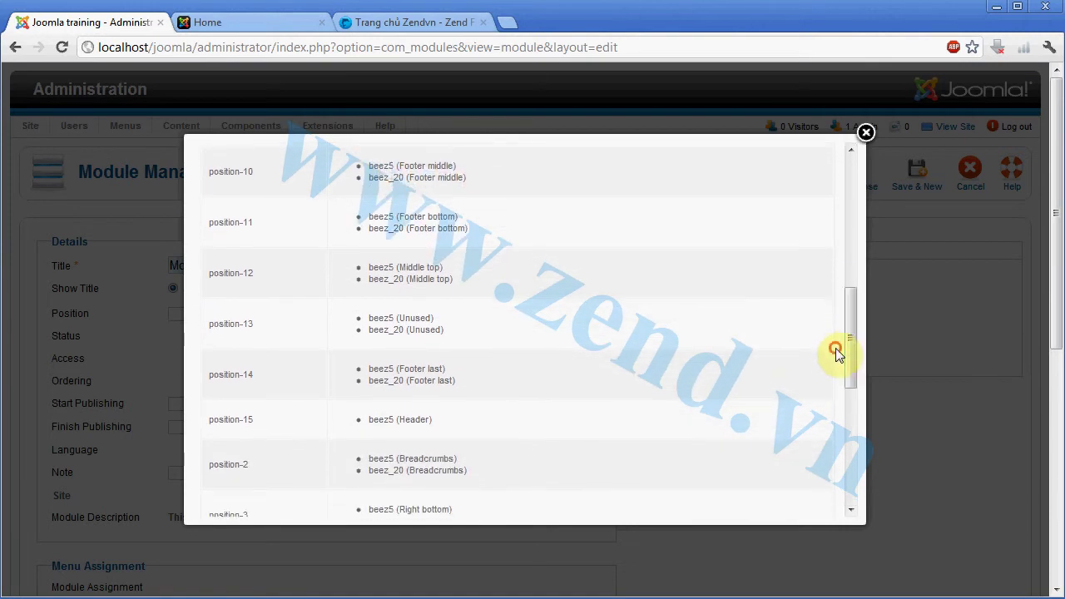
left_click(424, 227)
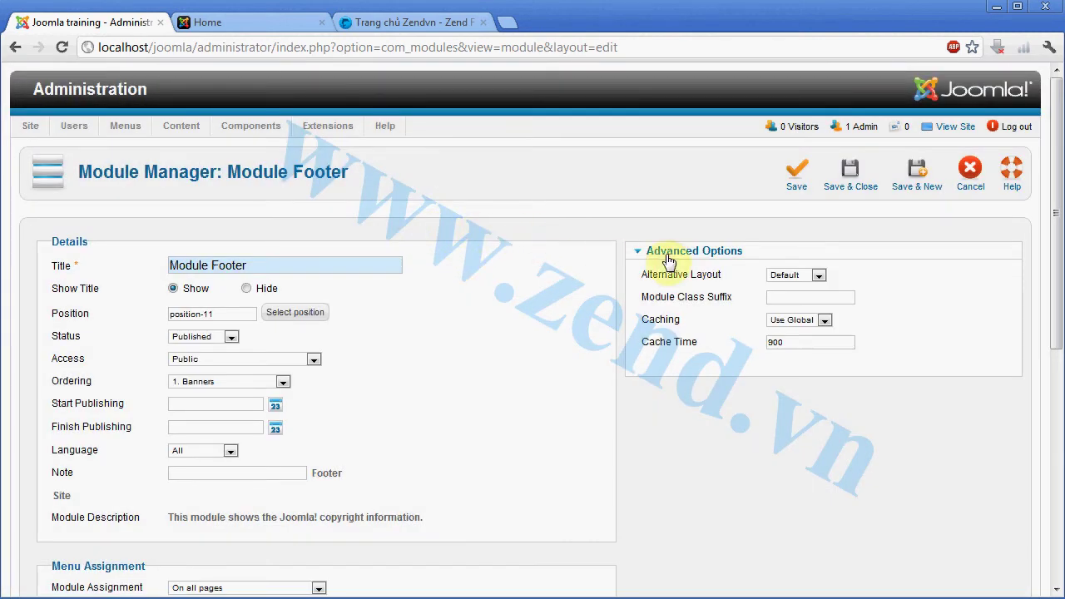
left_click(790, 191)
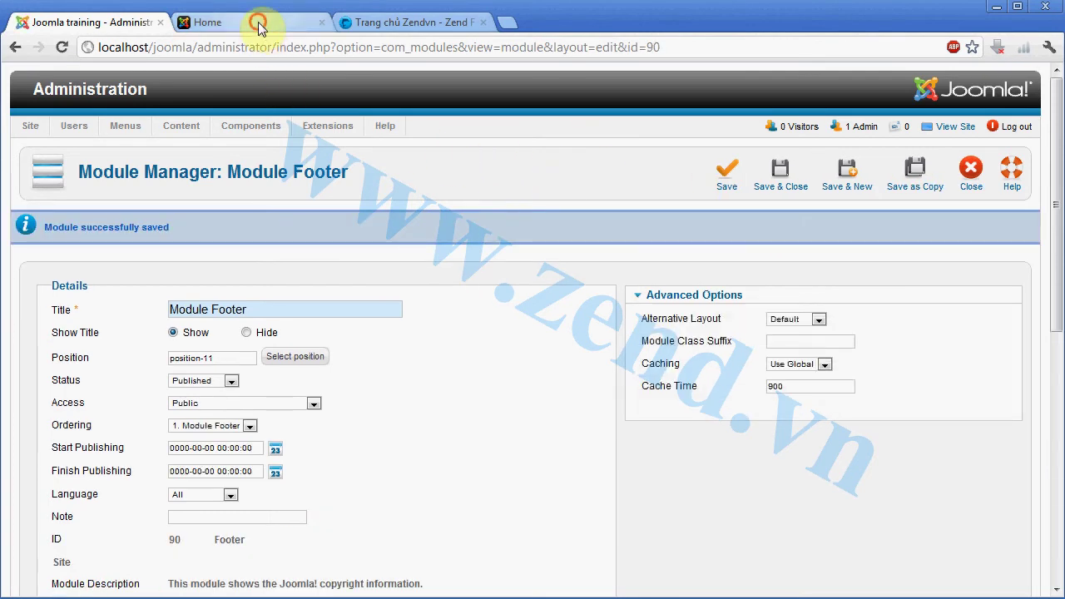
left_click(258, 22)
- Reload the home page and scroll down to find Module Footer's copyright notice in the right footer column
key("F5")
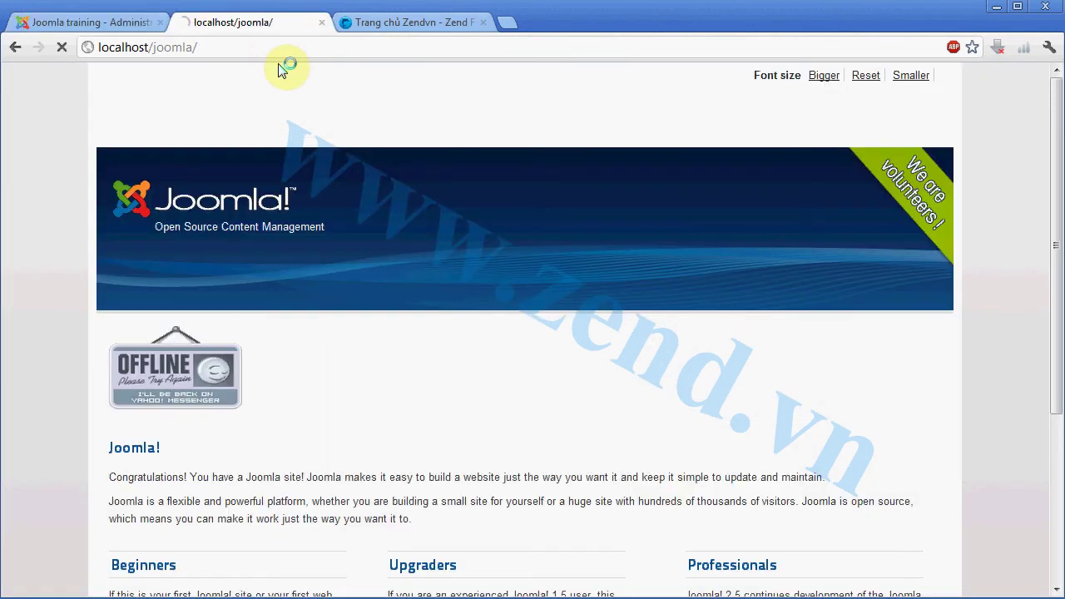
scroll(423, 214, "down", 2)
scroll(471, 268, "down", 3)
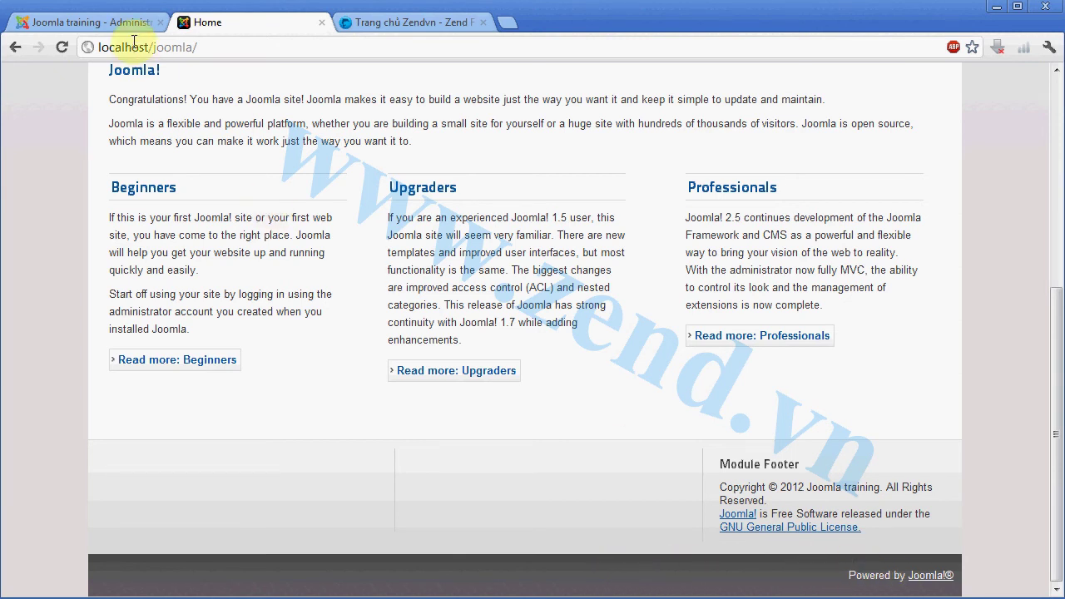
left_click(107, 22)
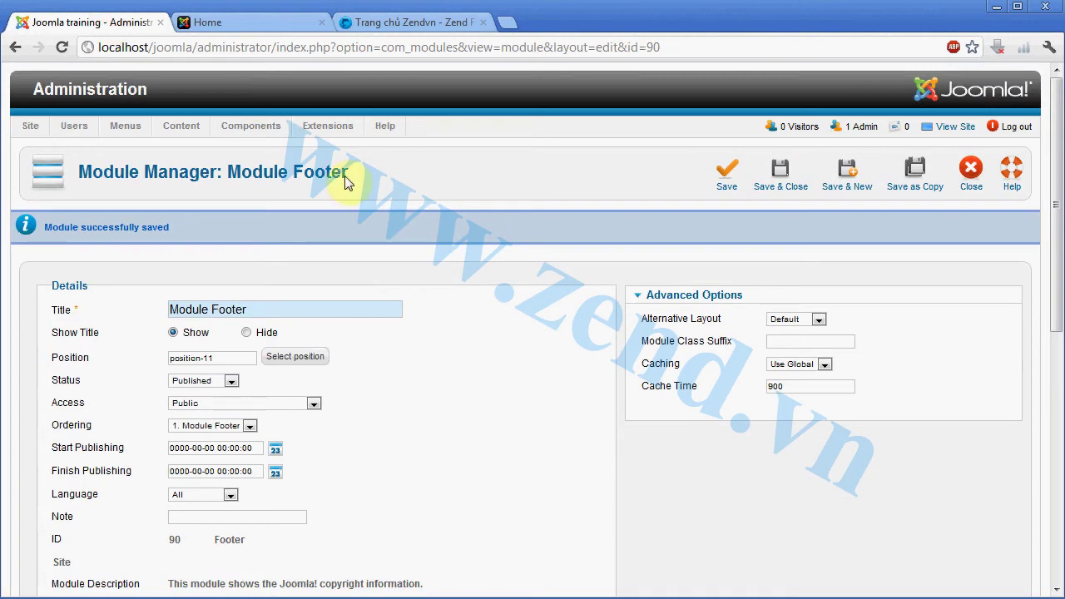
left_click(295, 356)
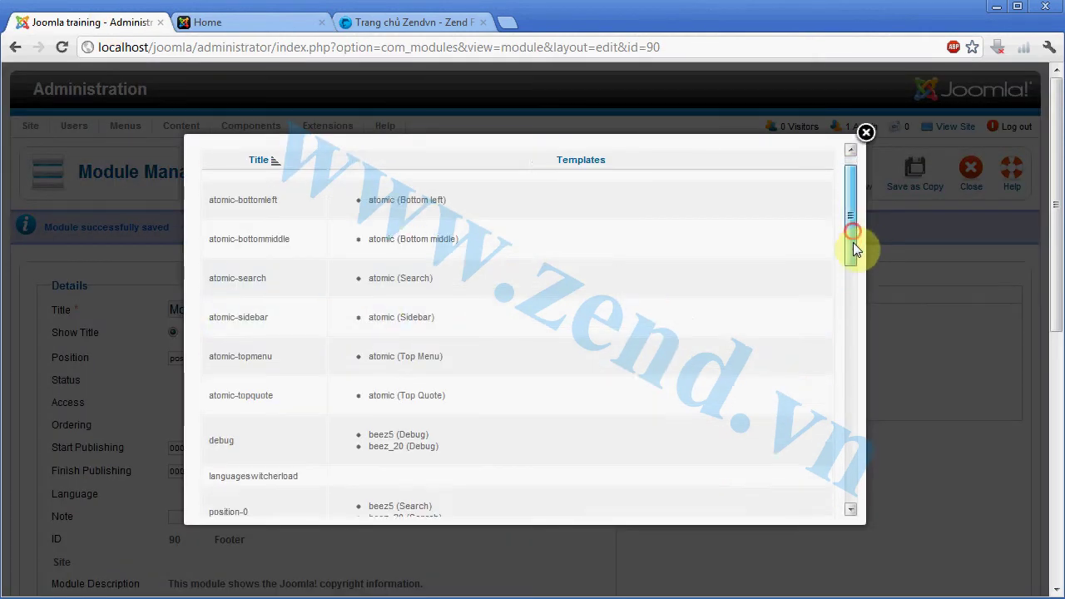
left_click_drag(853, 247, 852, 330)
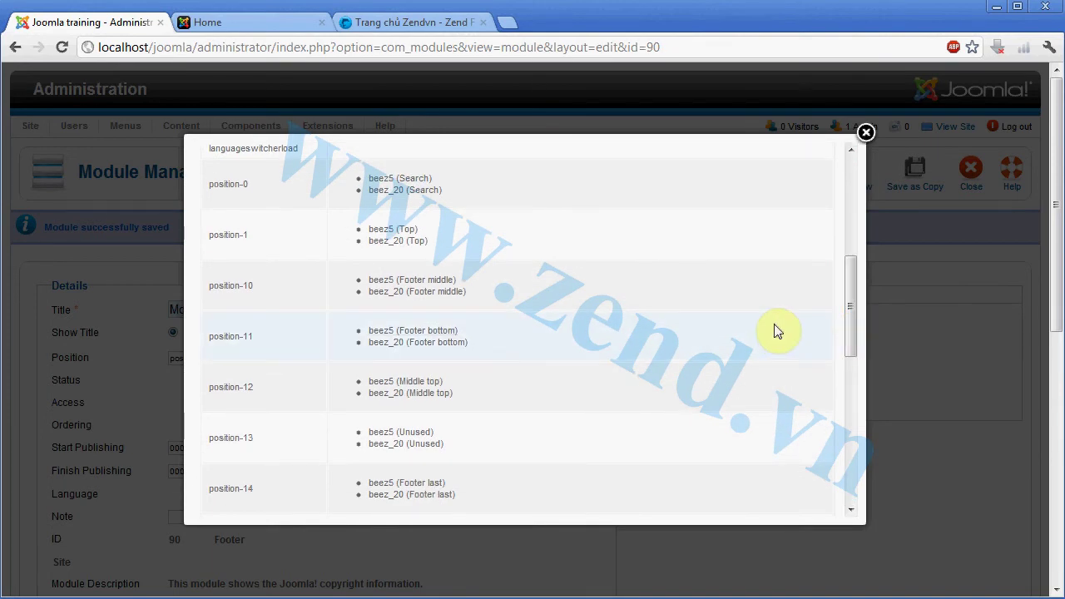
scroll(778, 334, "down", 6)
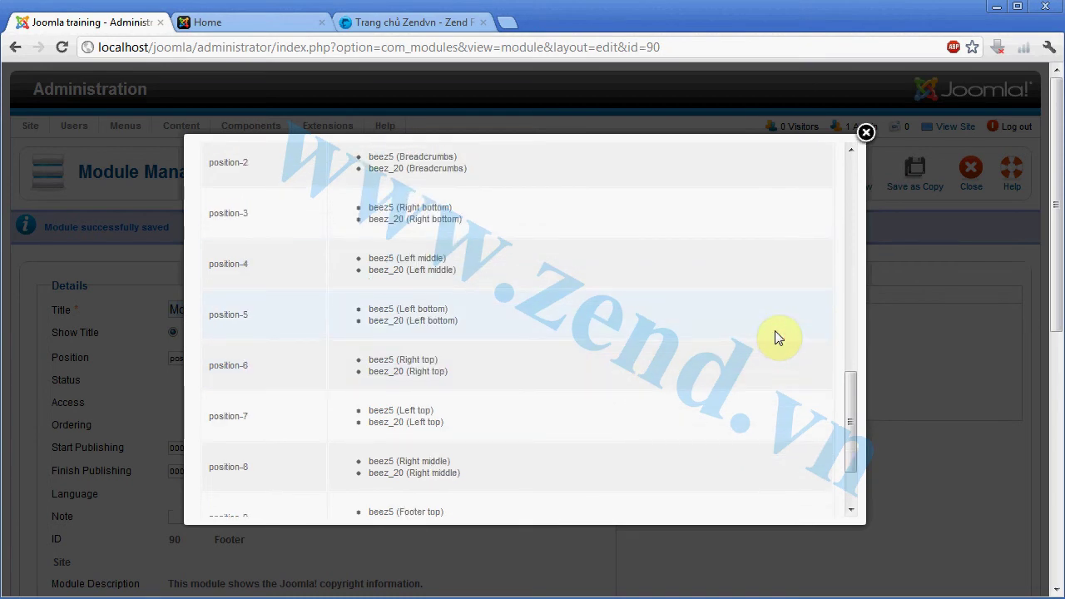
scroll(778, 337, "down", 2)
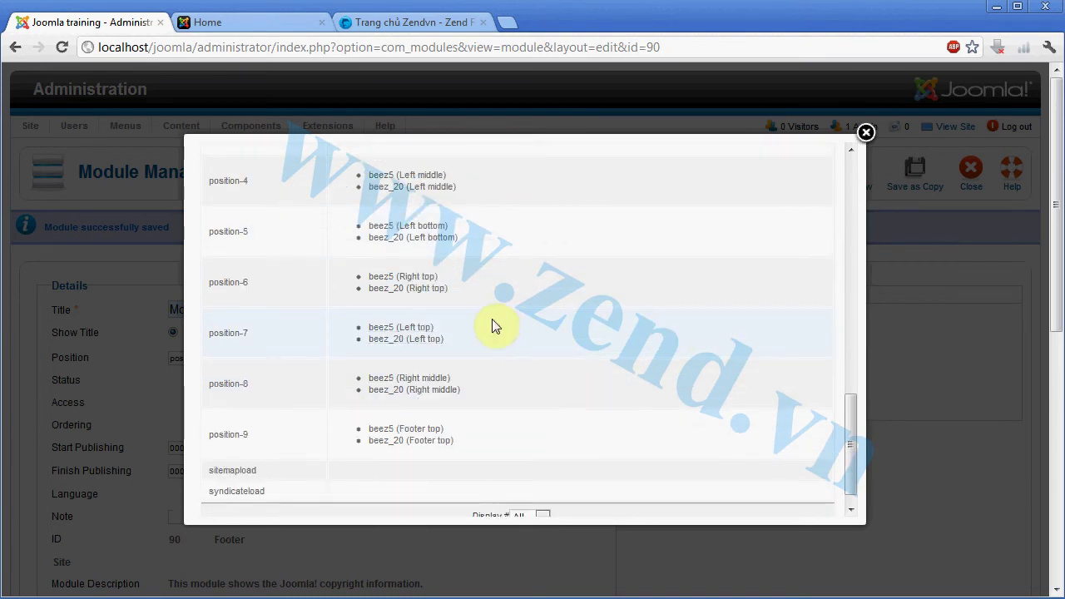
scroll(532, 332, "up", 2)
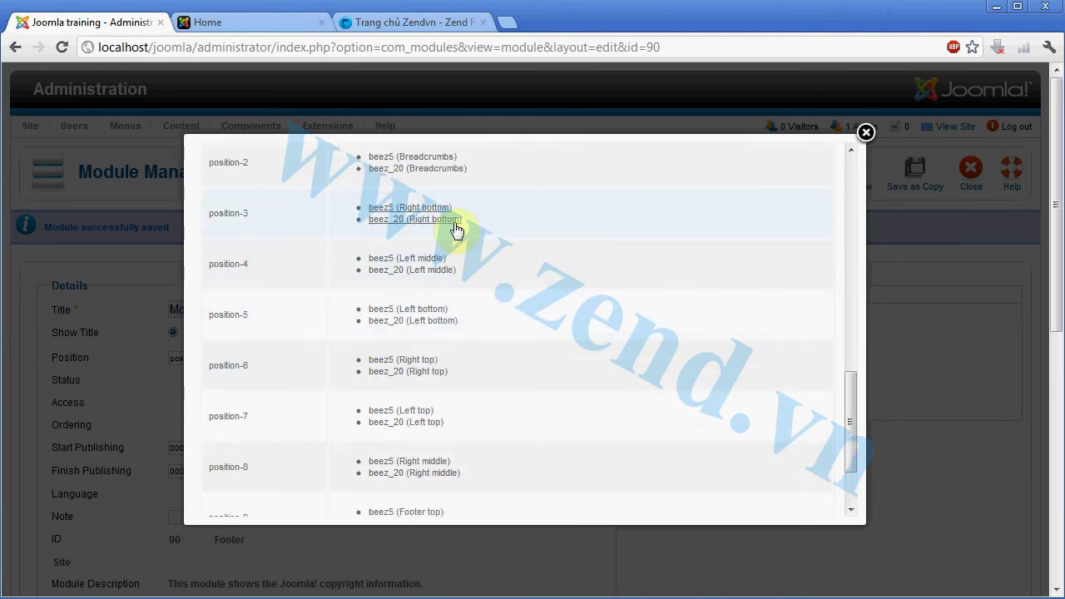
scroll(509, 275, "up", 2)
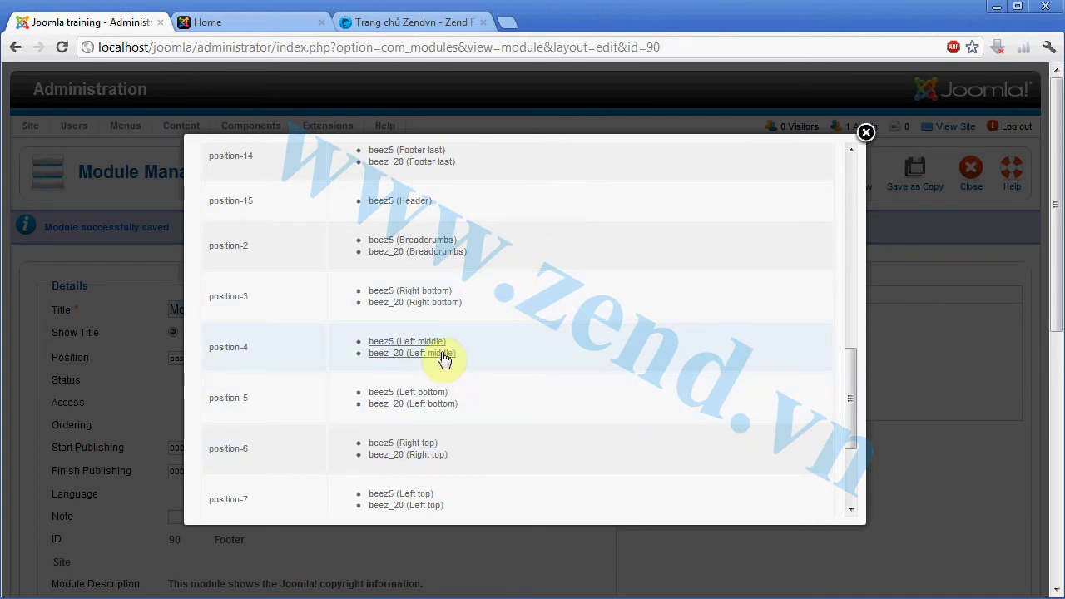
scroll(424, 316, "down", 2)
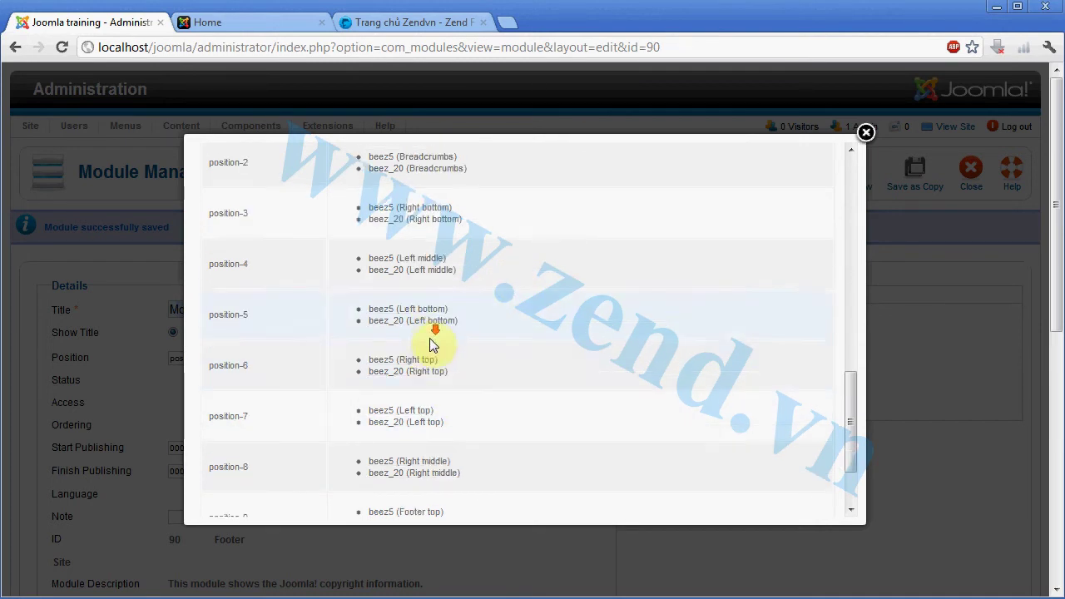
scroll(471, 397, "down", 2)
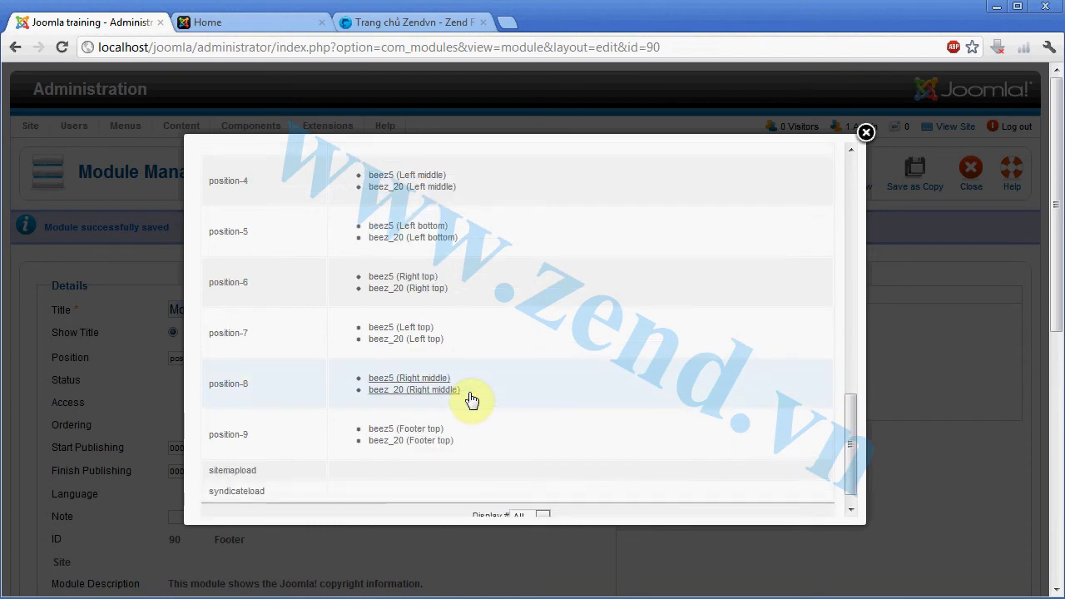
scroll(471, 400, "up", 8)
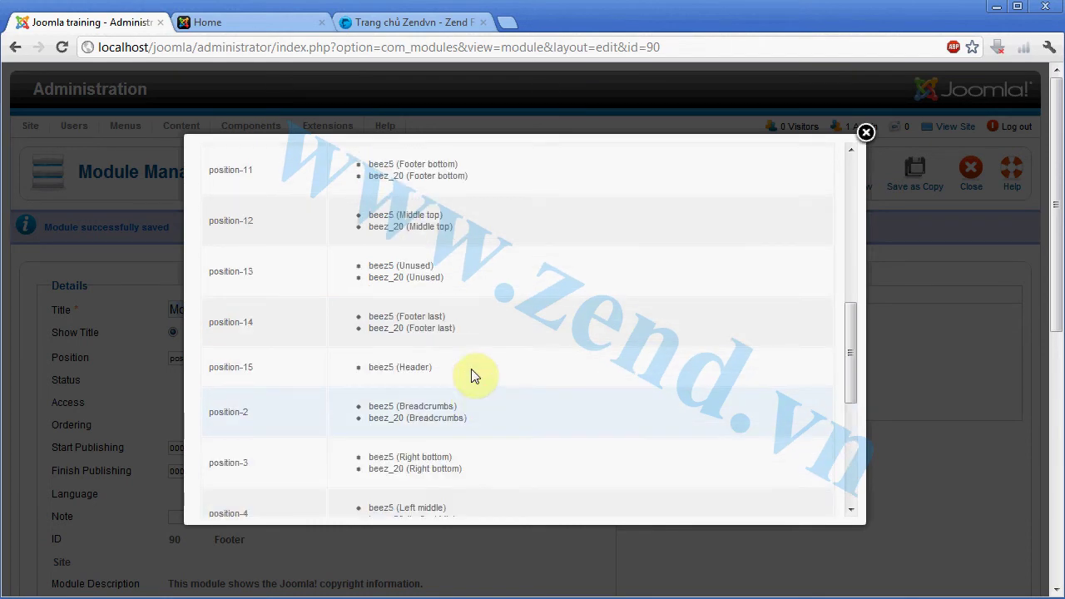
left_click(448, 177)
left_click(717, 182)
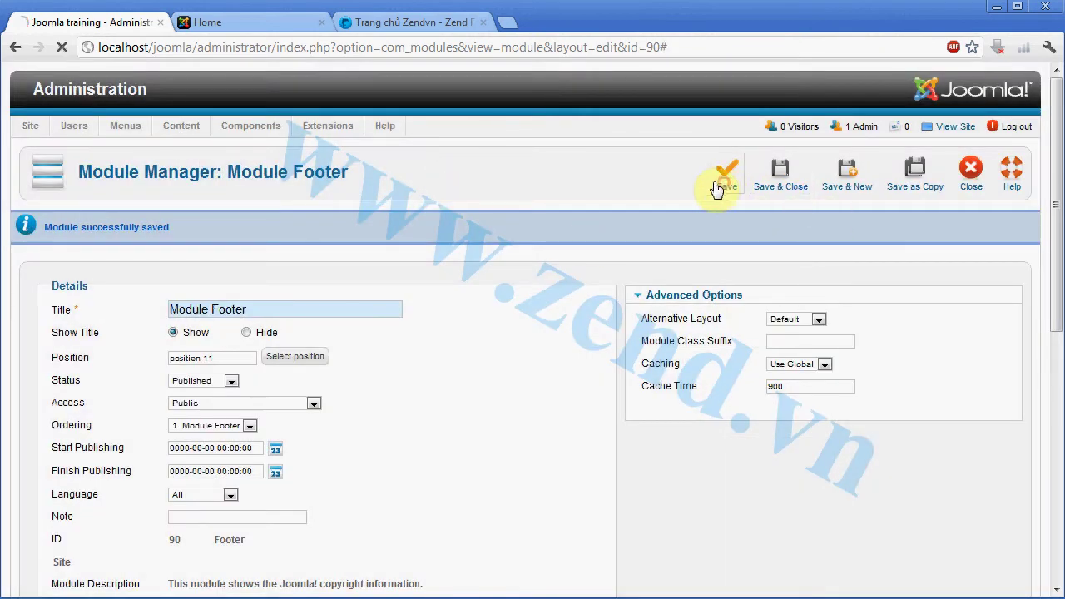
left_click(251, 23)
key("F5")
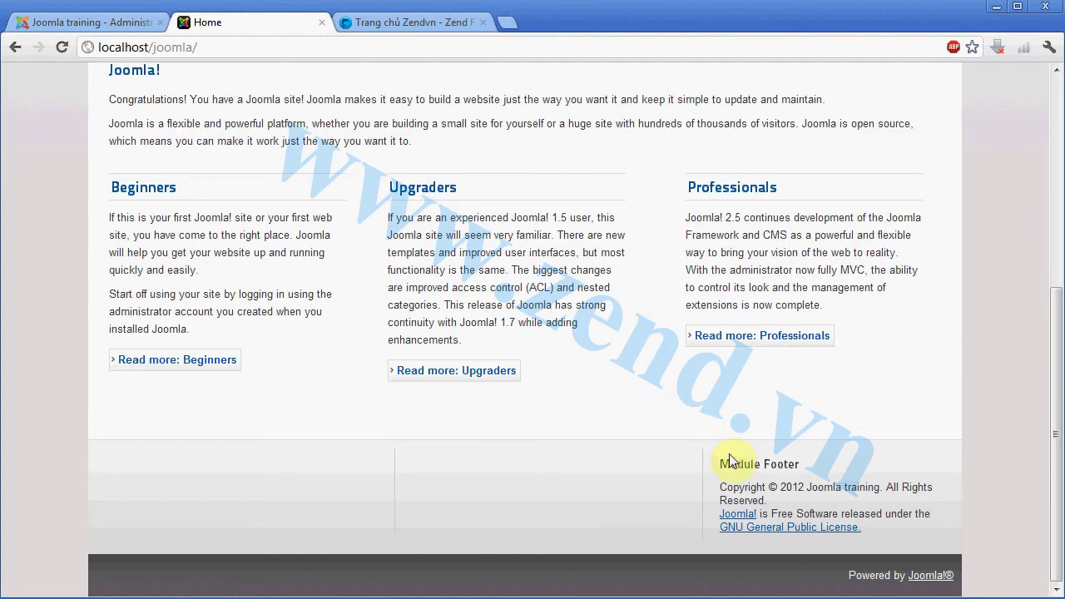
- Move Module Footer to position-10, save, and view it in the middle footer column
left_click(86, 25)
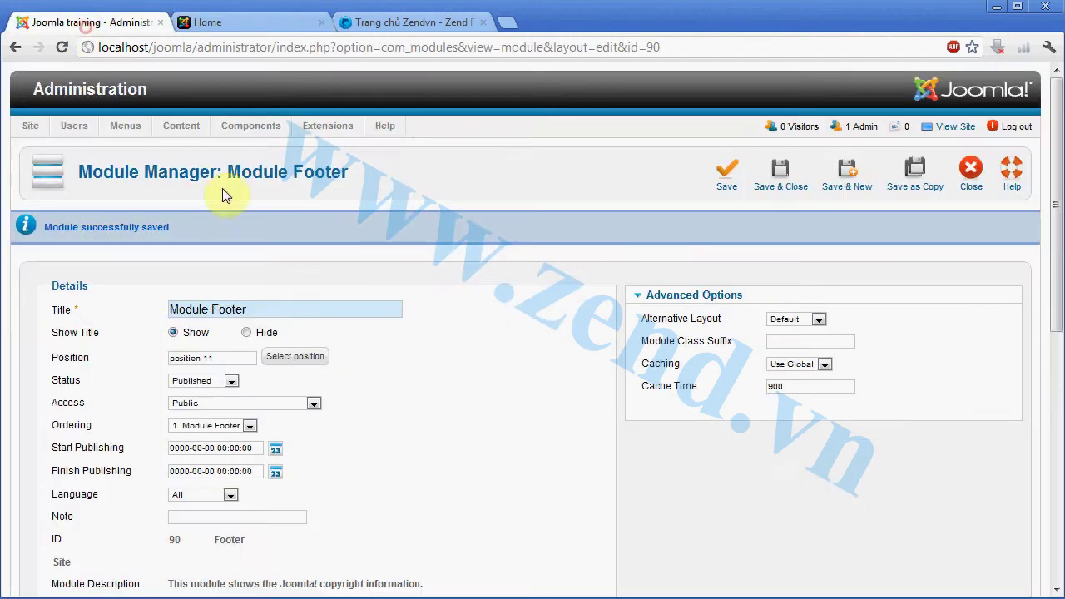
left_click(300, 357)
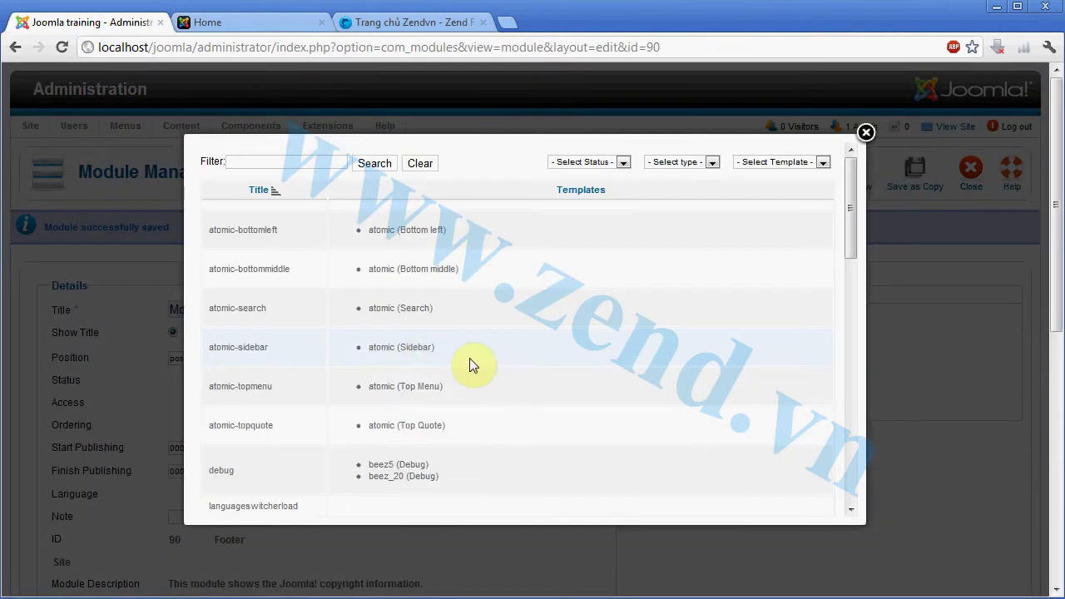
scroll(471, 363, "down", 4)
scroll(471, 366, "down", 2)
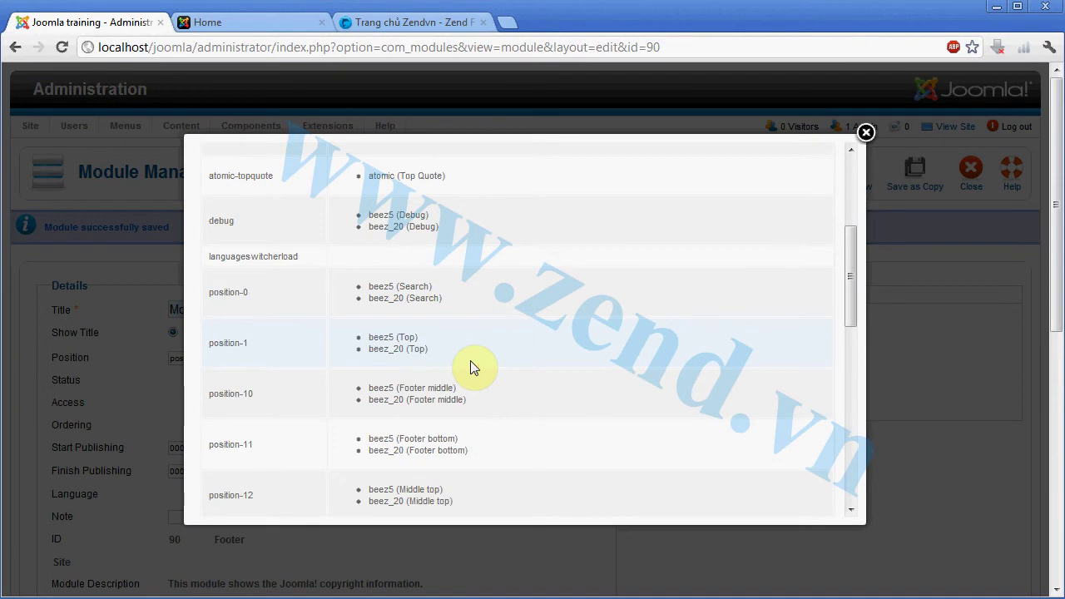
left_click(240, 394)
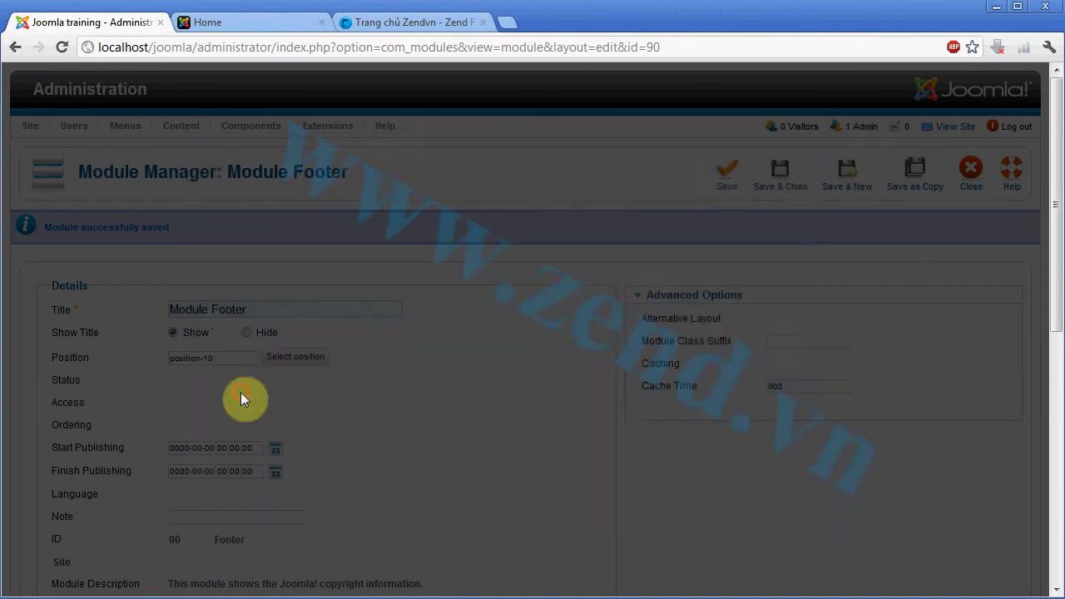
left_click(722, 171)
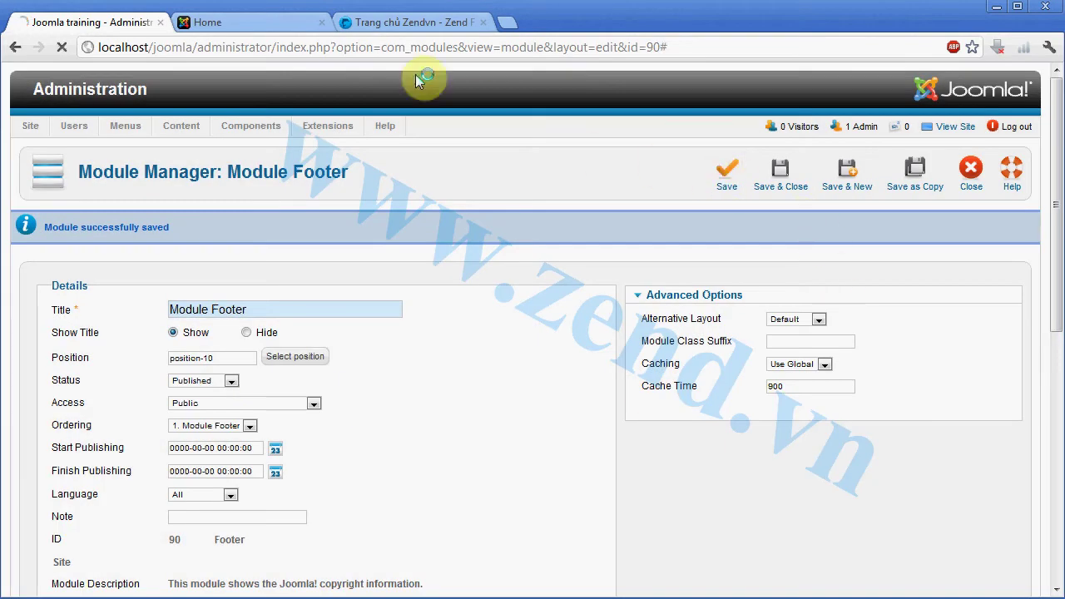
left_click(260, 23)
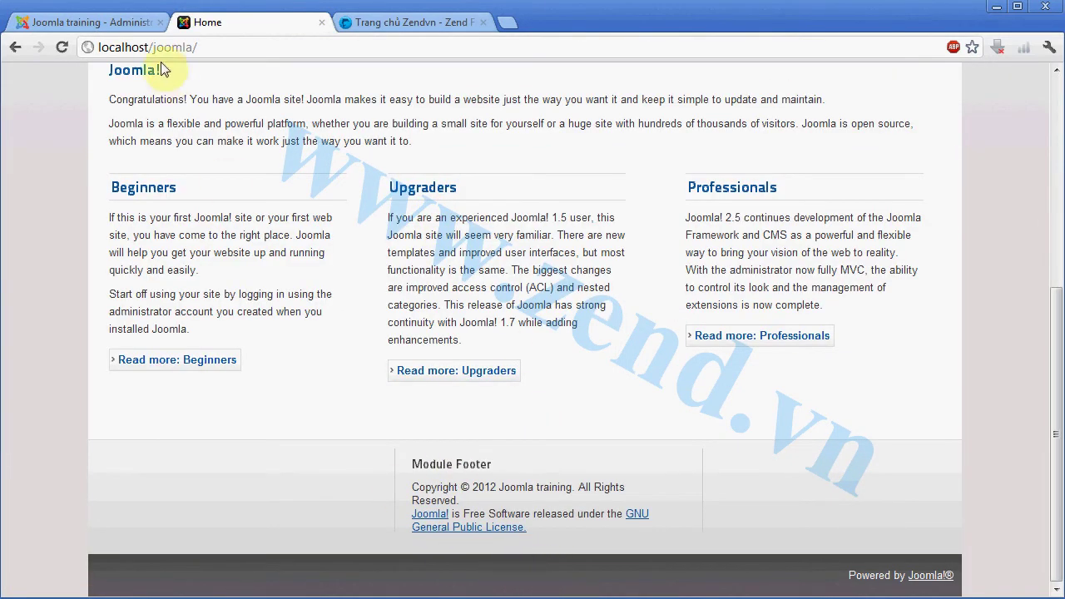
- Reopen Module Footer's template position list and scroll through it
left_click(115, 30)
left_click(300, 356)
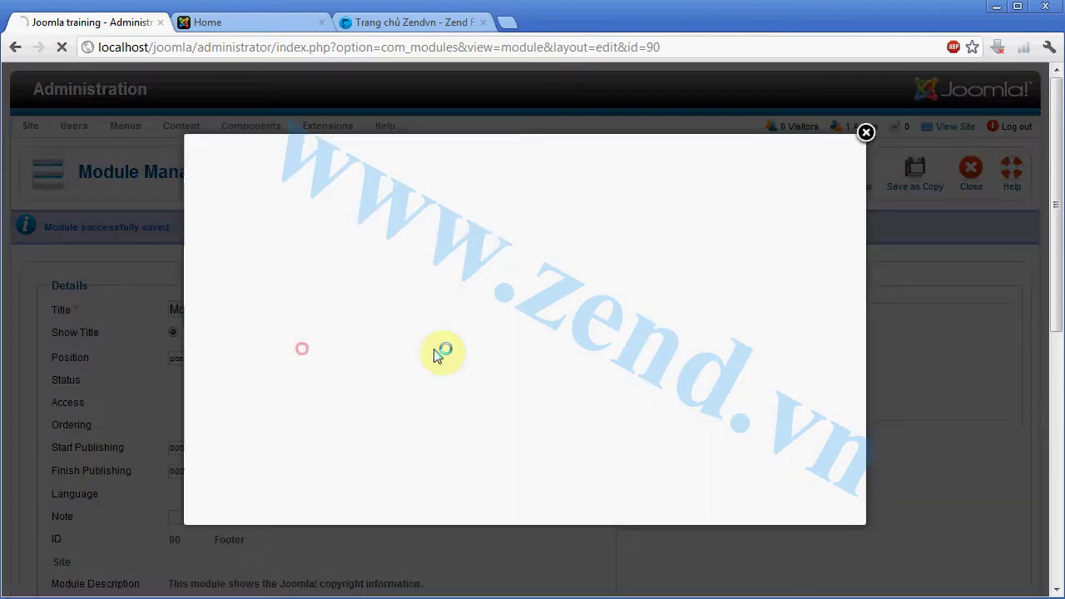
scroll(502, 356, "down", 2)
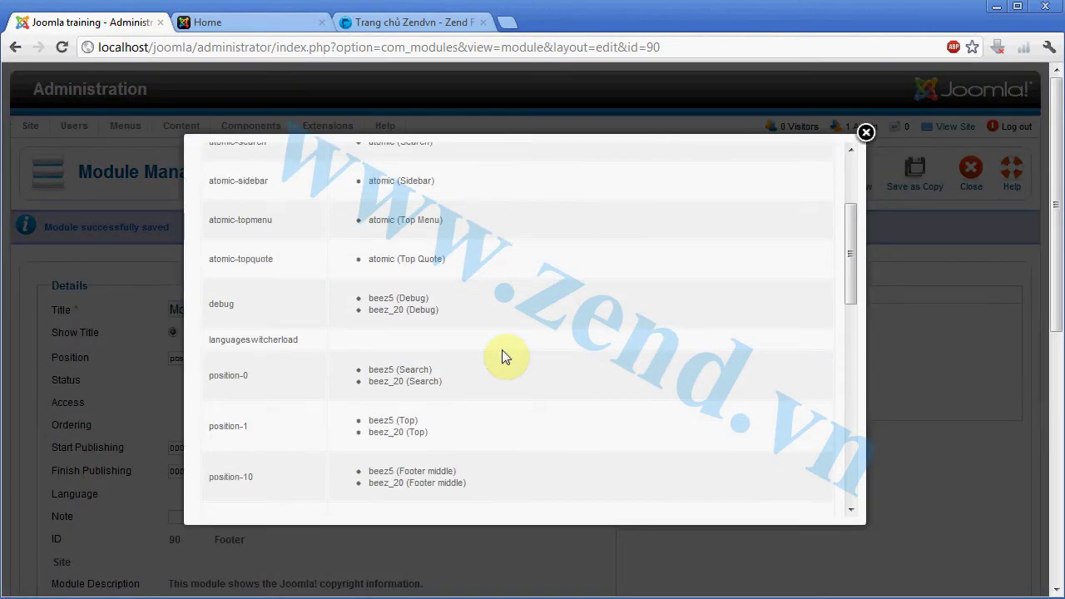
scroll(502, 356, "down", 1)
scroll(503, 356, "down", 1)
- Assign Module Footer to position-14 and reload the front page to see it beside 'Powered by Joomla!'
scroll(504, 358, "down", 1)
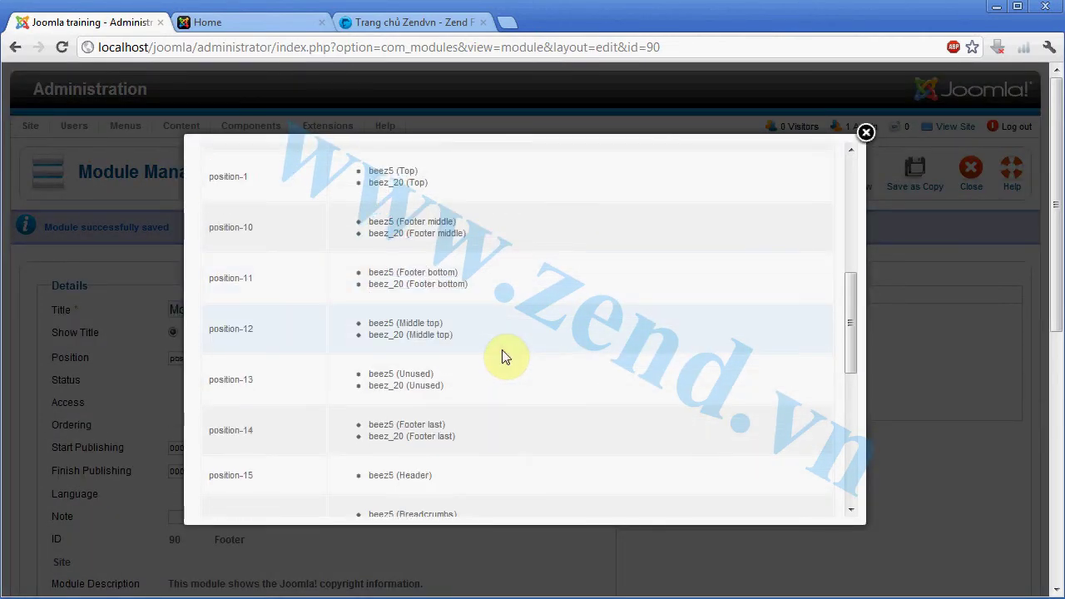
left_click(244, 434)
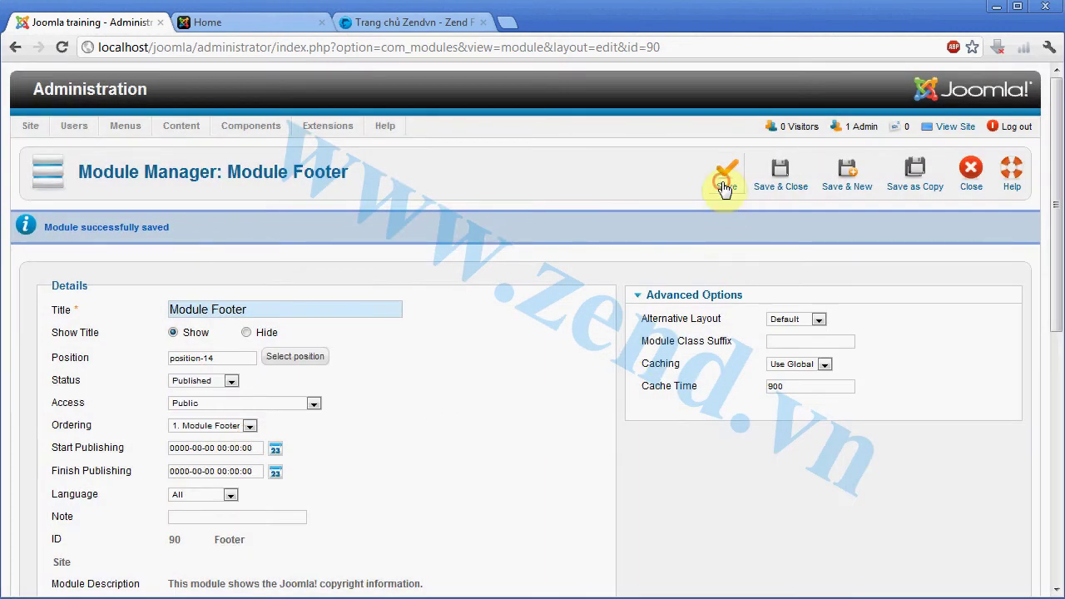
left_click(204, 23)
key("F5")
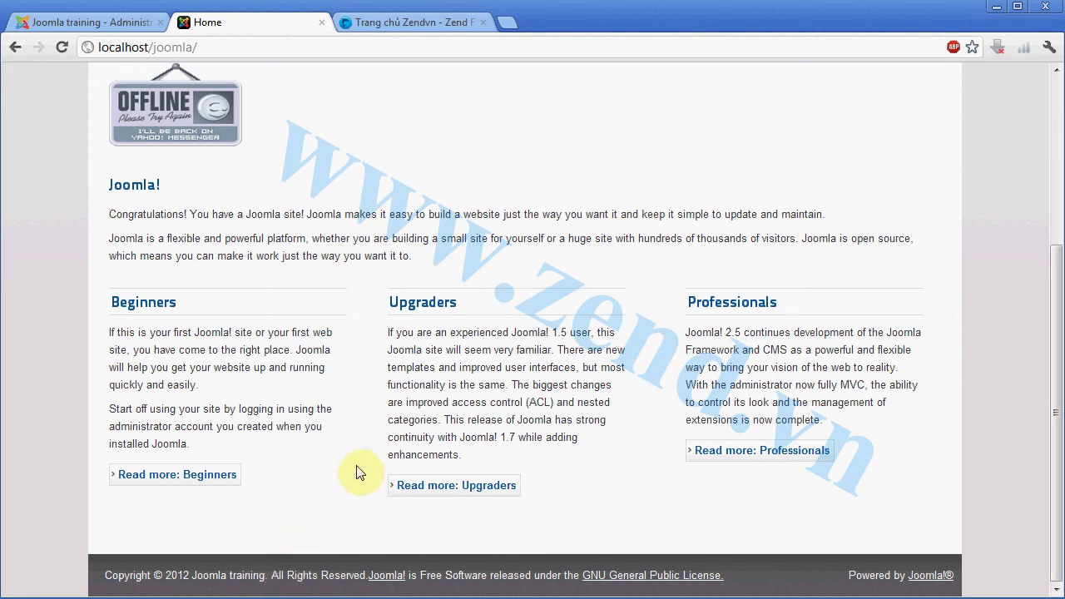
- Back in the module list, unpublish Module Footer and begin a new module
left_click(104, 24)
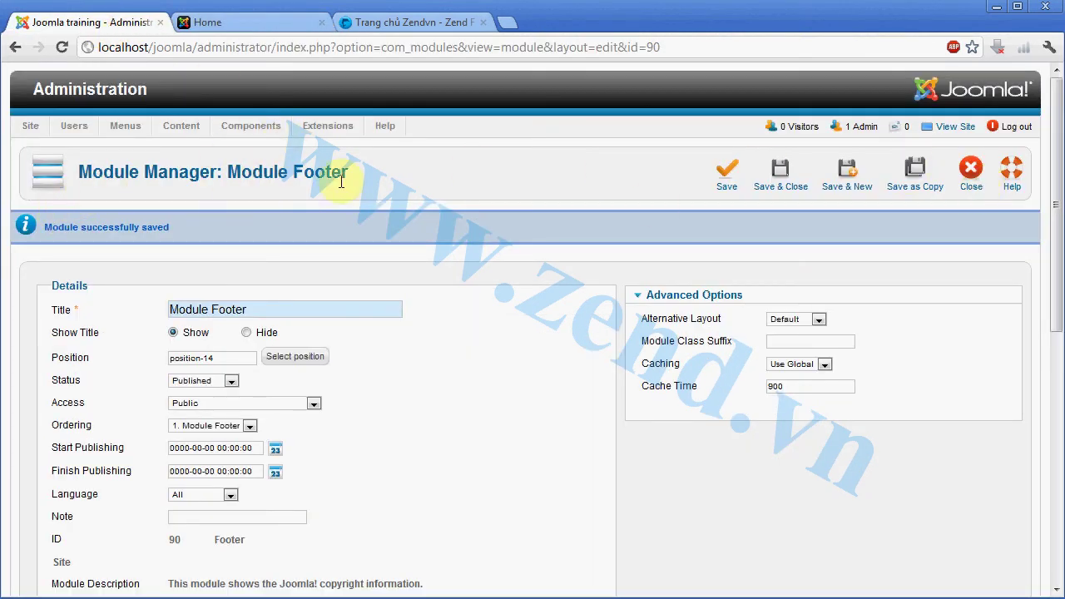
left_click(972, 178)
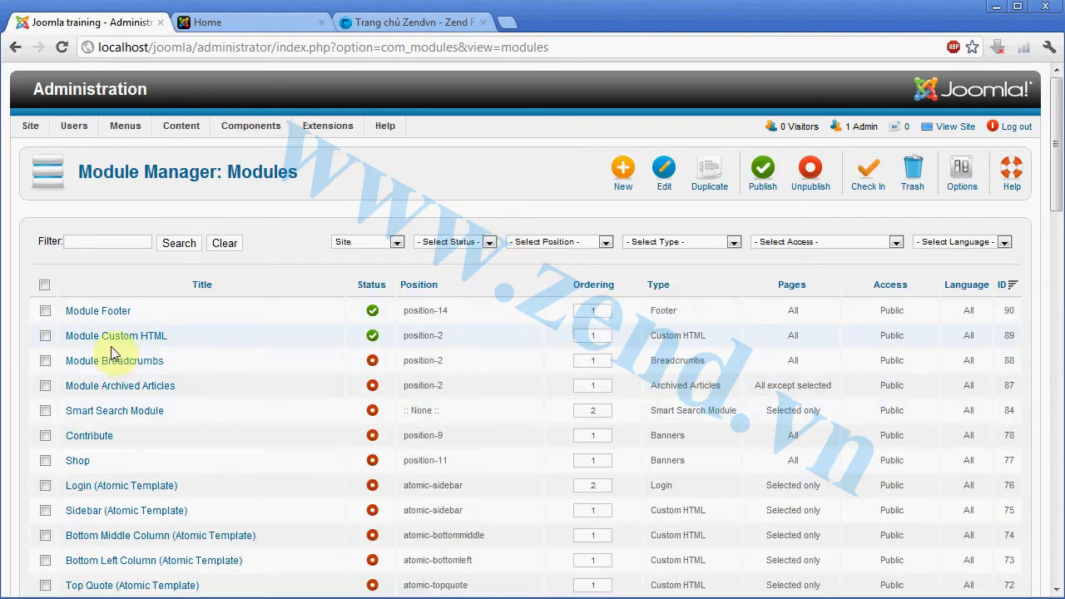
left_click(372, 313)
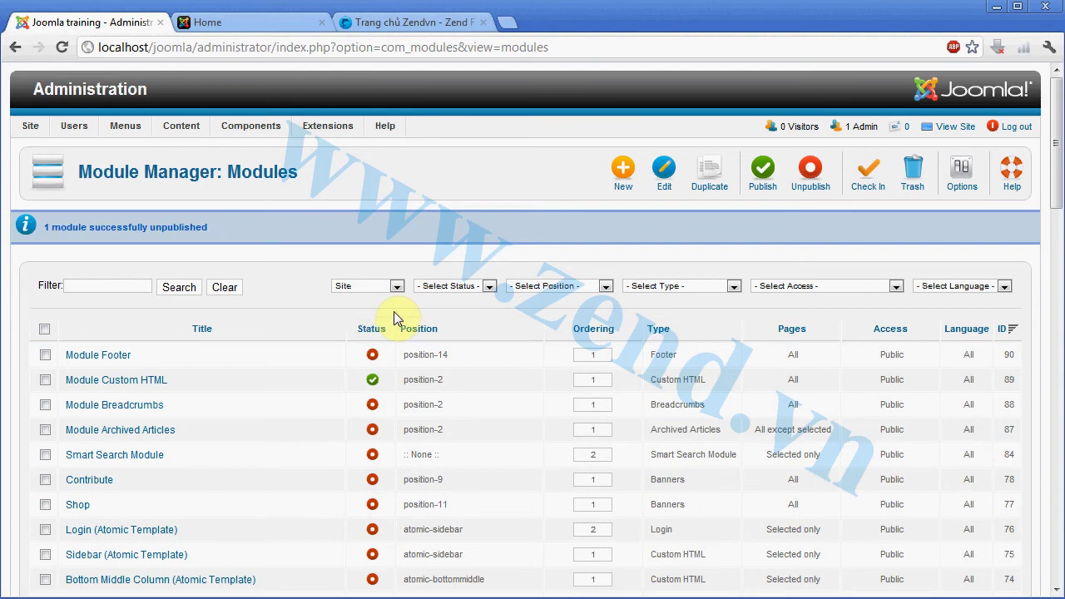
left_click(622, 186)
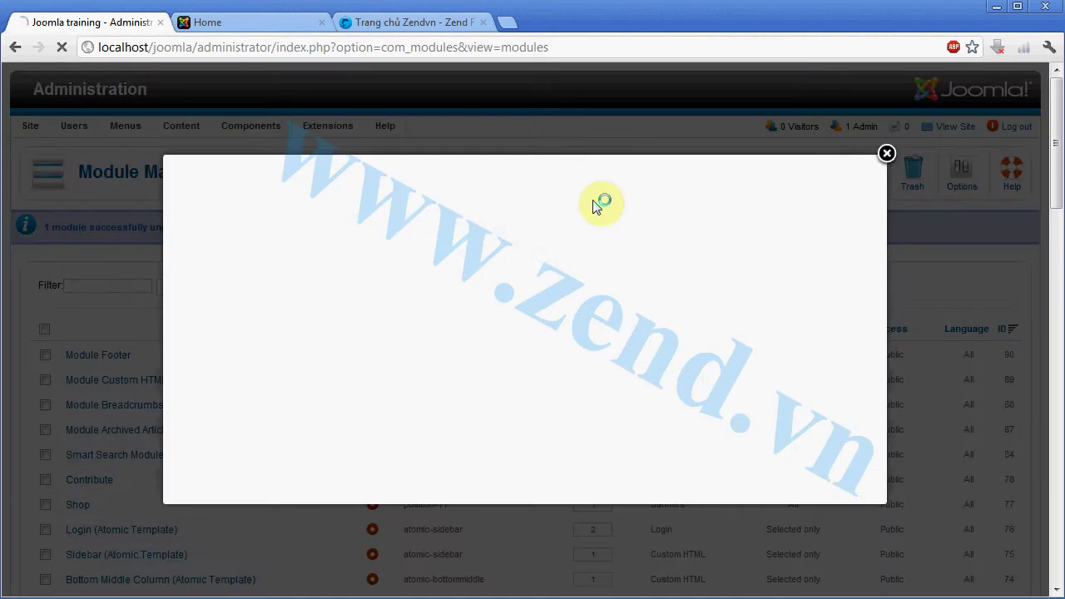
- Choose the Custom HTML type and title it 'Module Custom HTML - Footer'
left_click(542, 258)
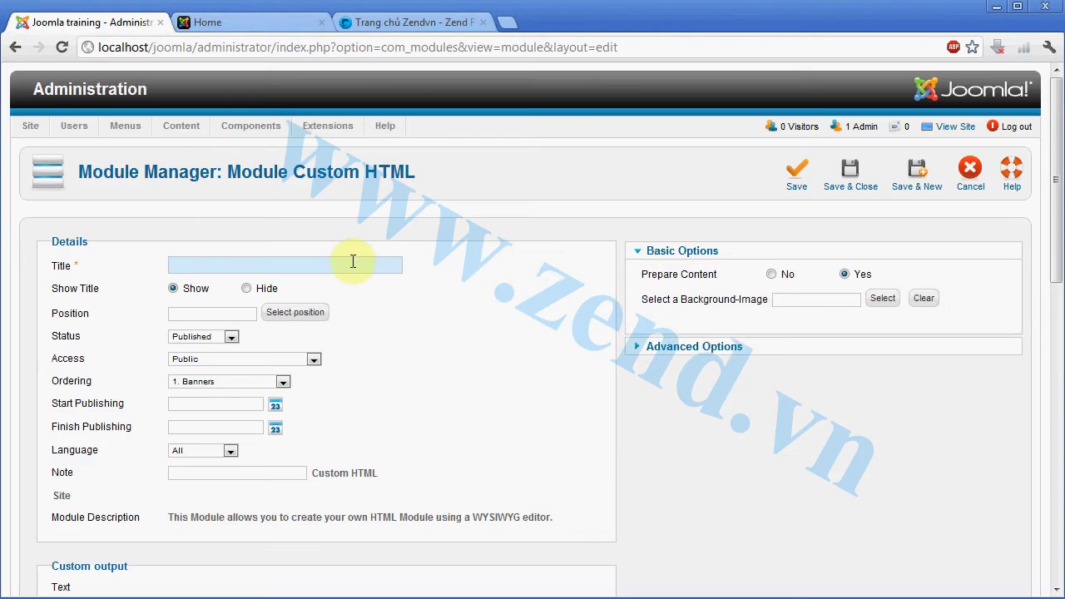
left_click_drag(416, 174, 228, 173)
key("ctrl+c")
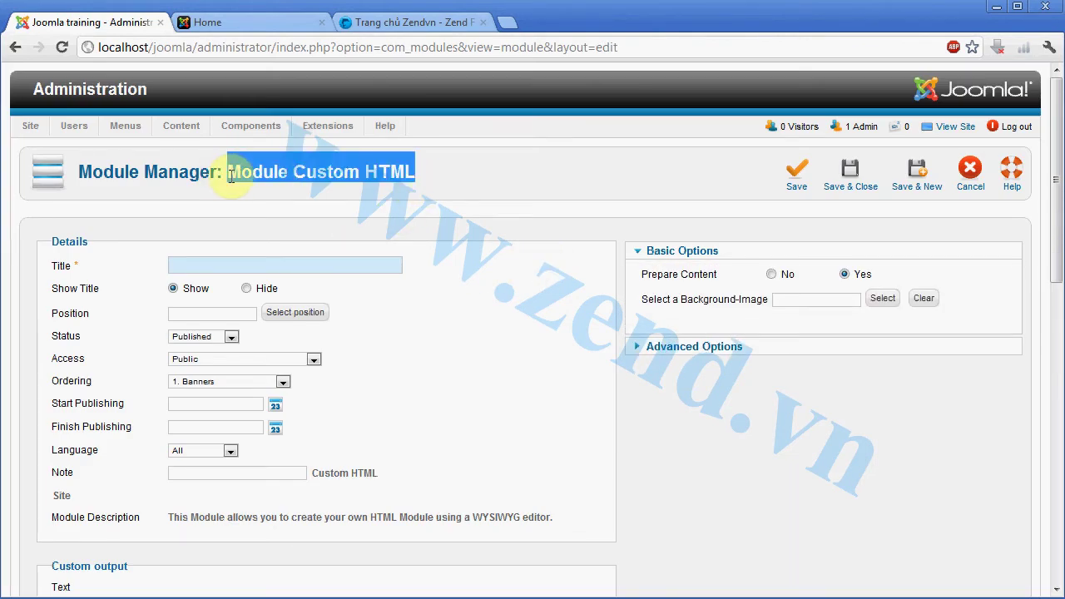
left_click(240, 263)
key("ctrl+v")
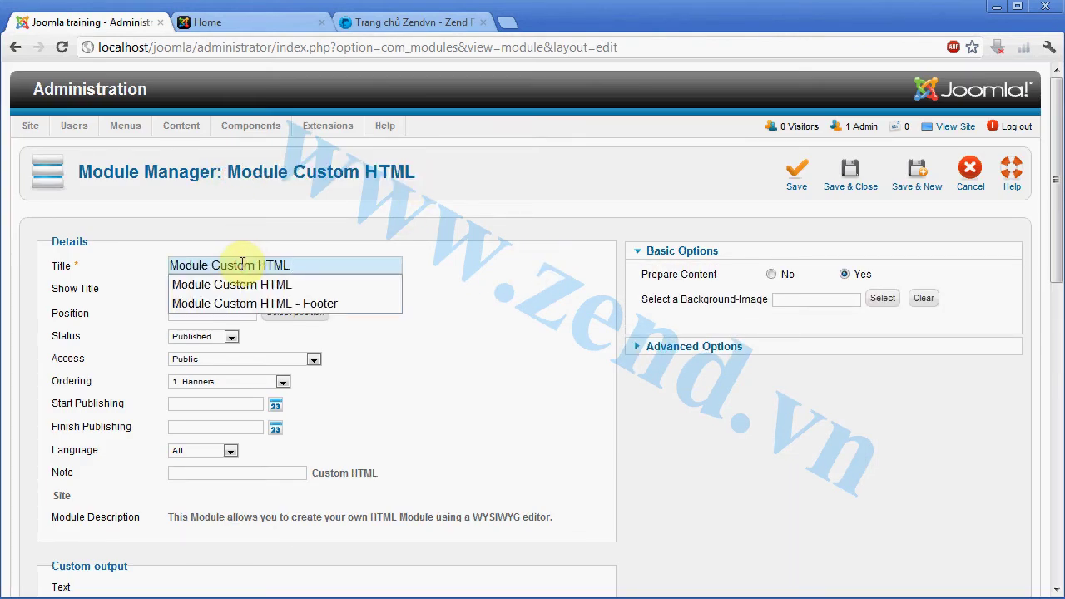
type("-")
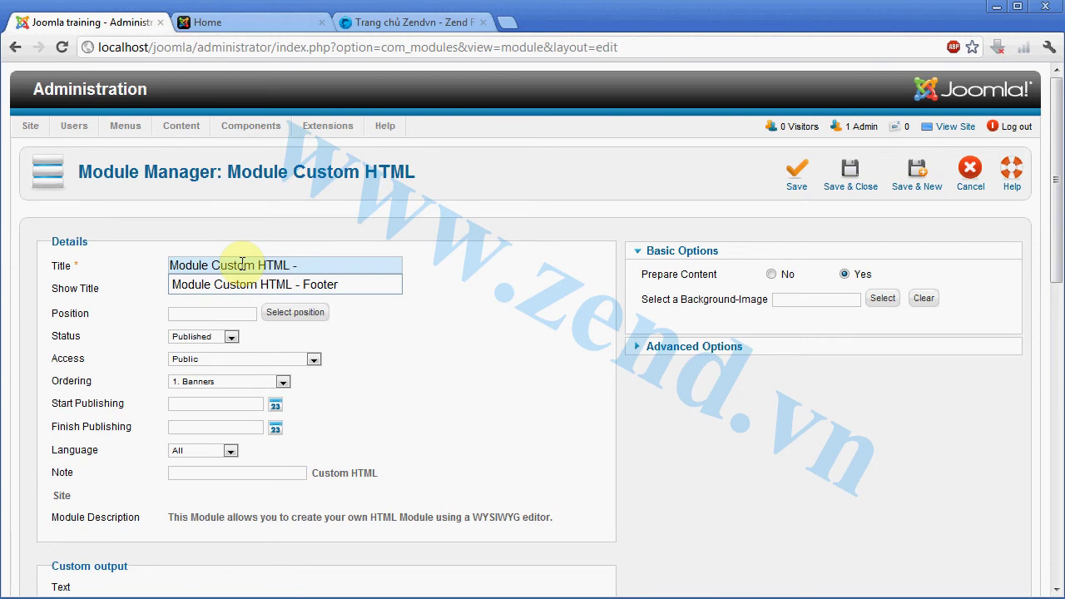
left_click(283, 291)
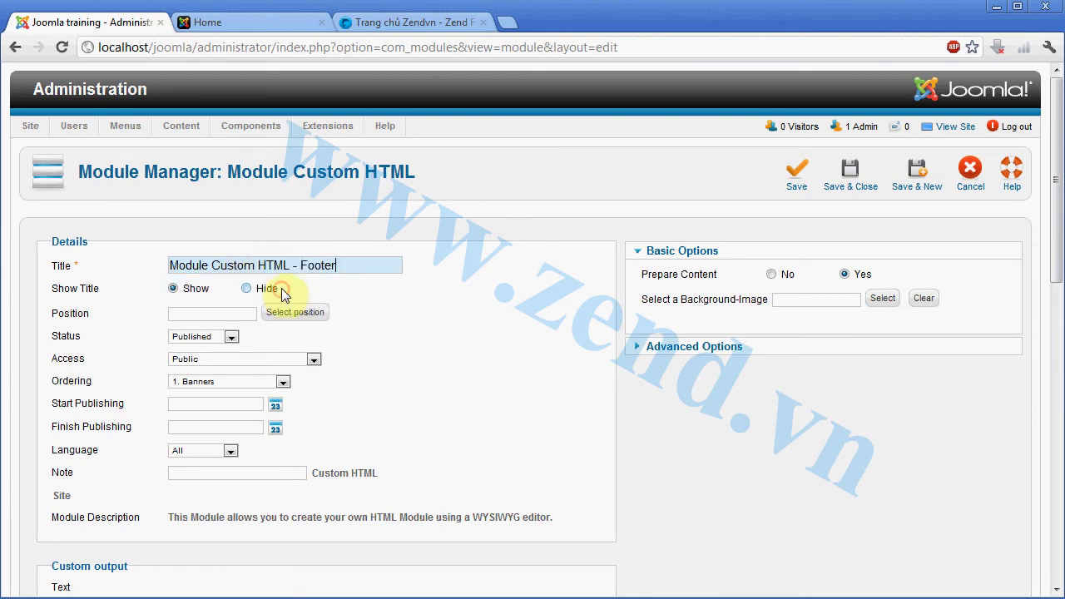
- Place the module at position-14 with body text 'Footer', save it, and view the site
left_click(285, 317)
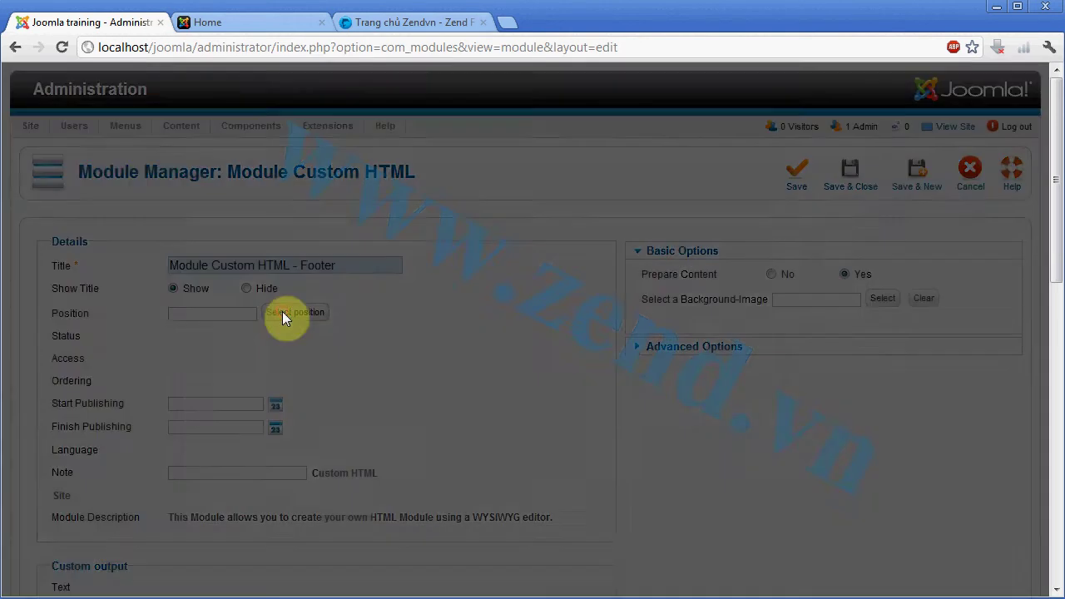
scroll(279, 373, "down", 3)
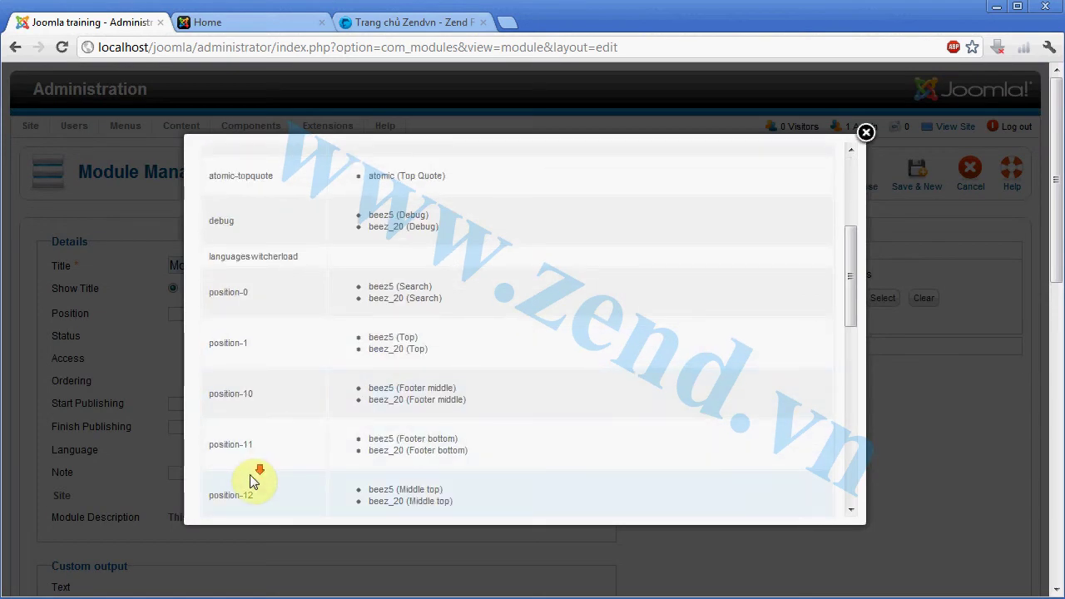
scroll(252, 475, "down", 1)
scroll(252, 497, "down", 2)
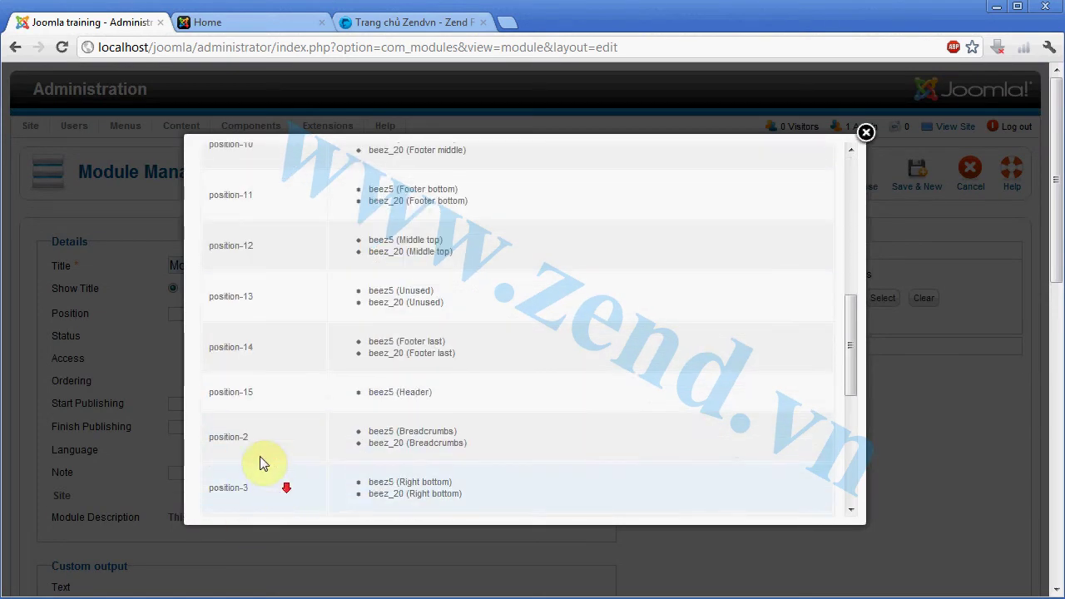
left_click(240, 356)
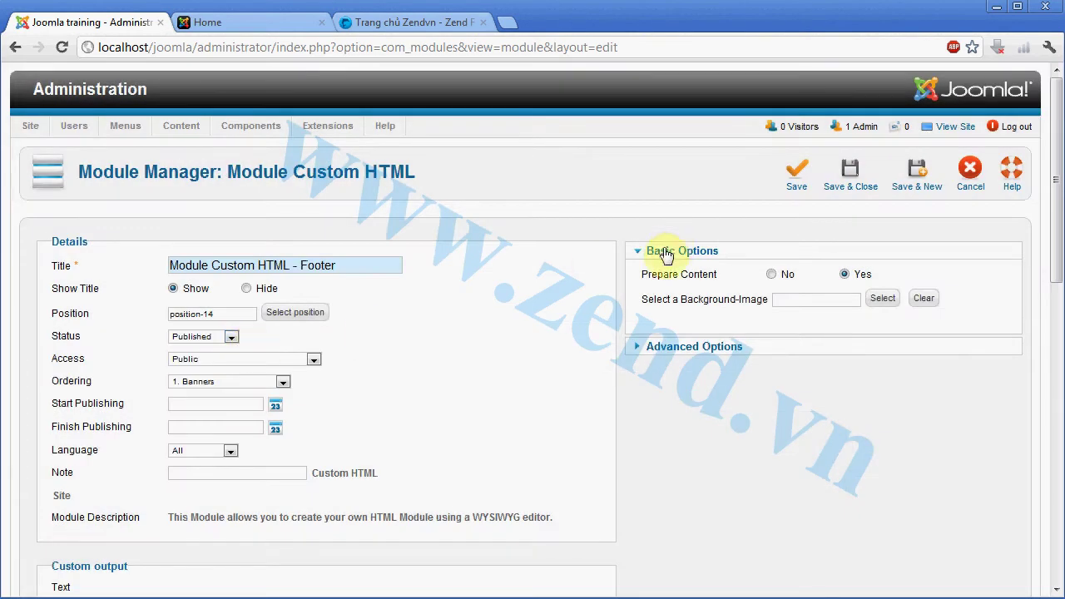
scroll(361, 387, "down", 3)
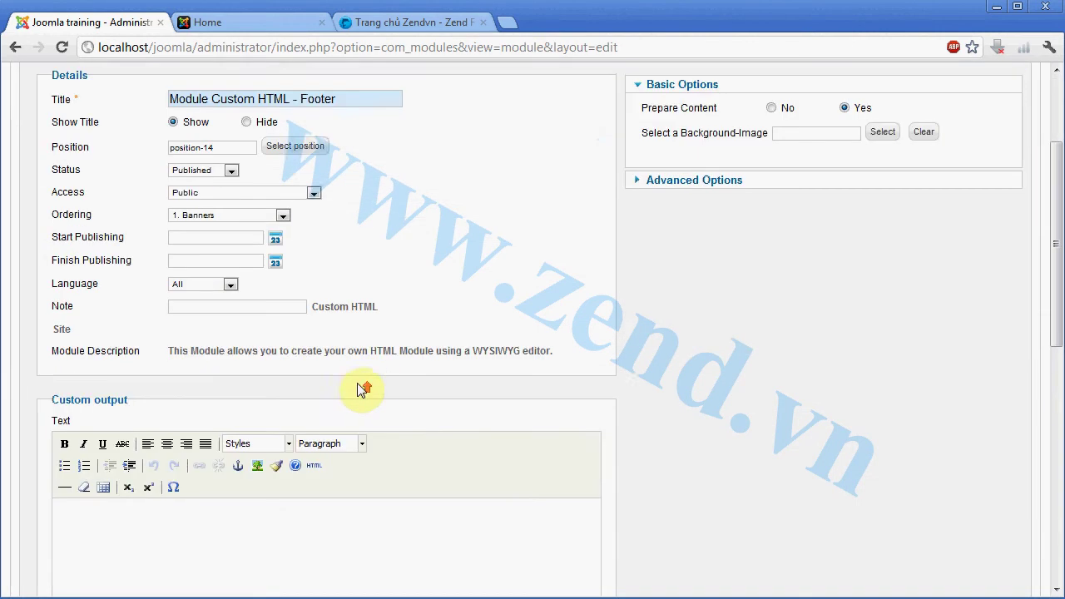
left_click(266, 483)
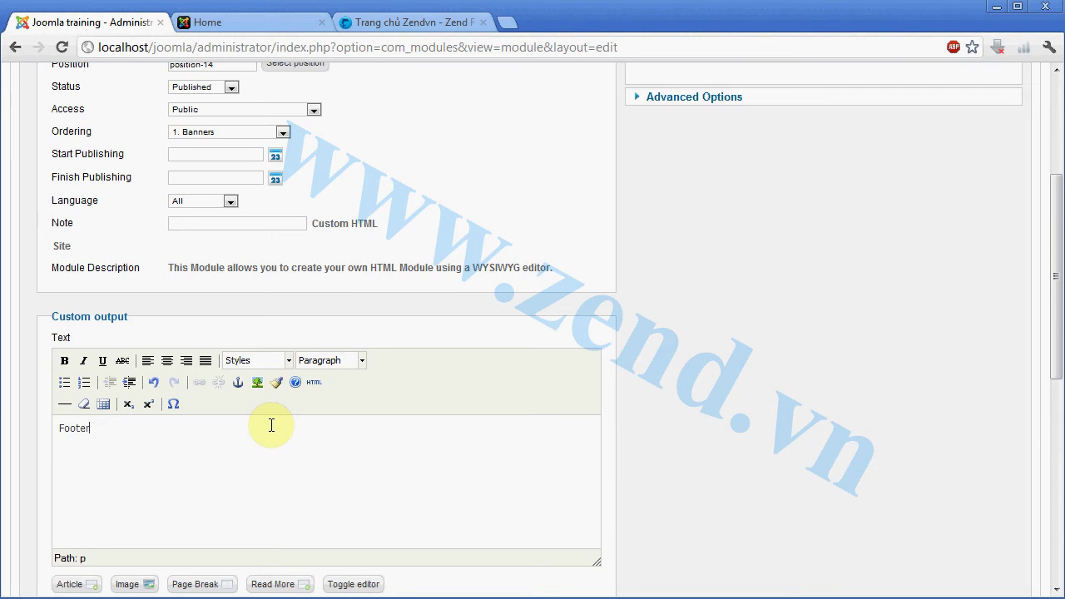
scroll(411, 308, "up", 3)
left_click(796, 171)
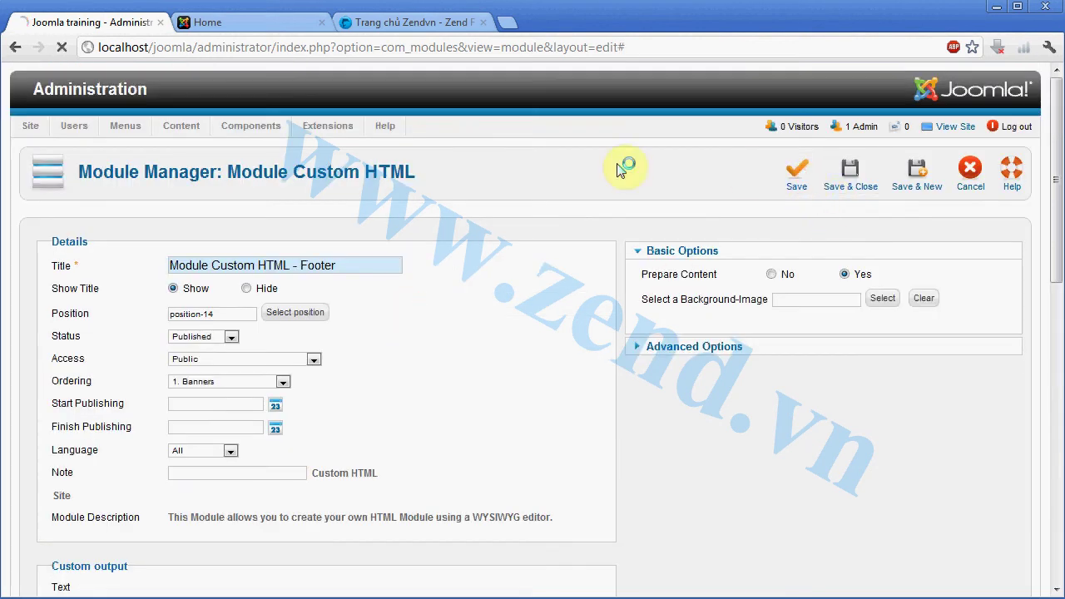
left_click(247, 22)
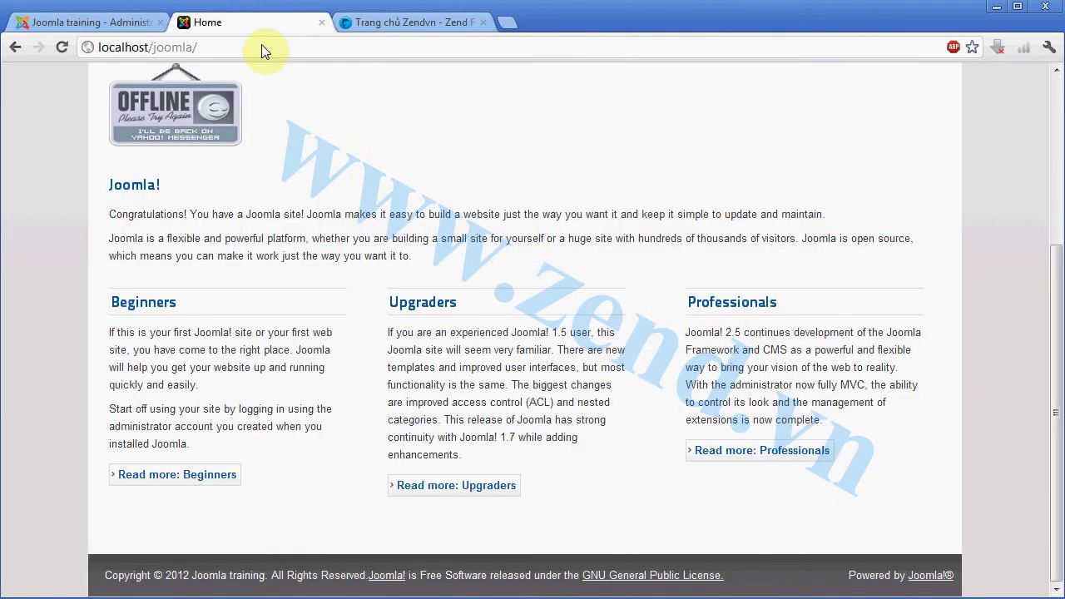
- Reload the front page to check 'Footer', then copy zend.vn's three-line copyright footer
key("F5")
scroll(439, 216, "down", 3)
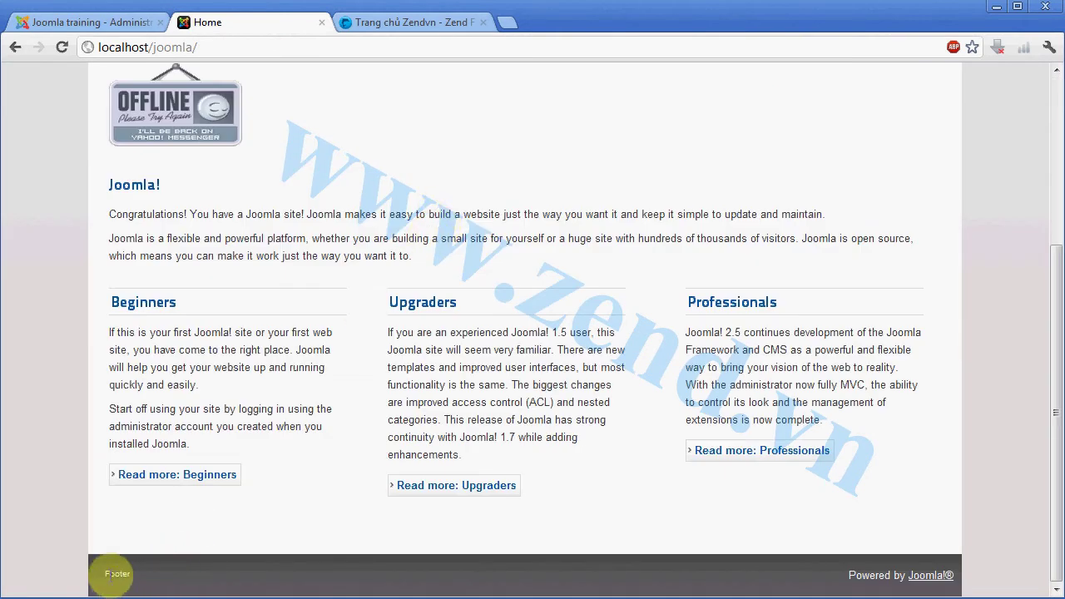
left_click(381, 25)
left_click_drag(214, 568, 18, 520)
key("ctrl+c")
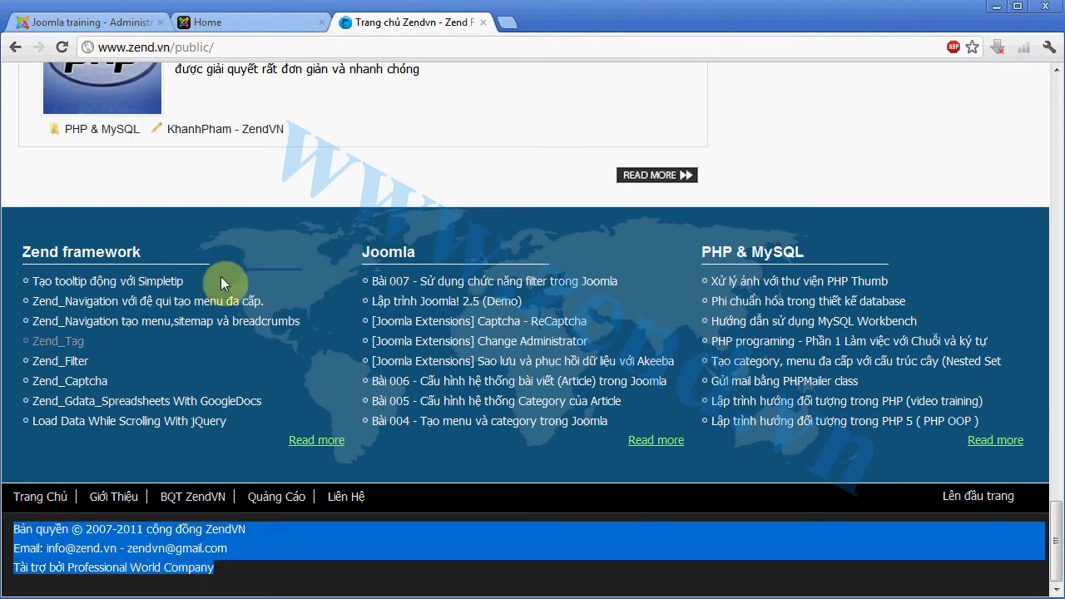
left_click(64, 24)
- Replace 'Footer' with the three copyright lines, pasted as plain text via Notepad
scroll(254, 229, "down", 4)
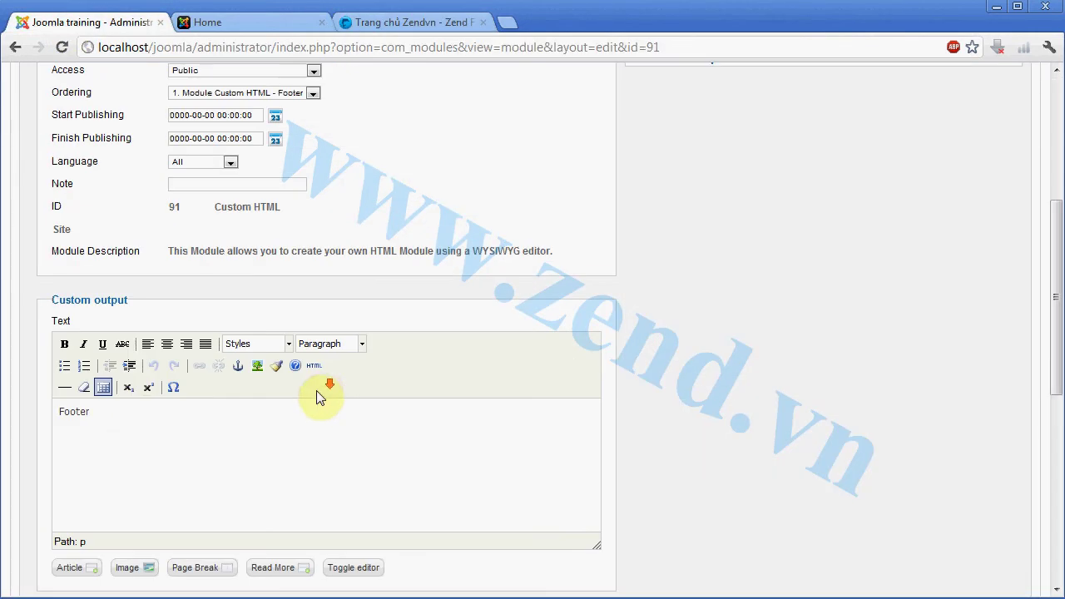
double_click(66, 416)
key("ctrl+v")
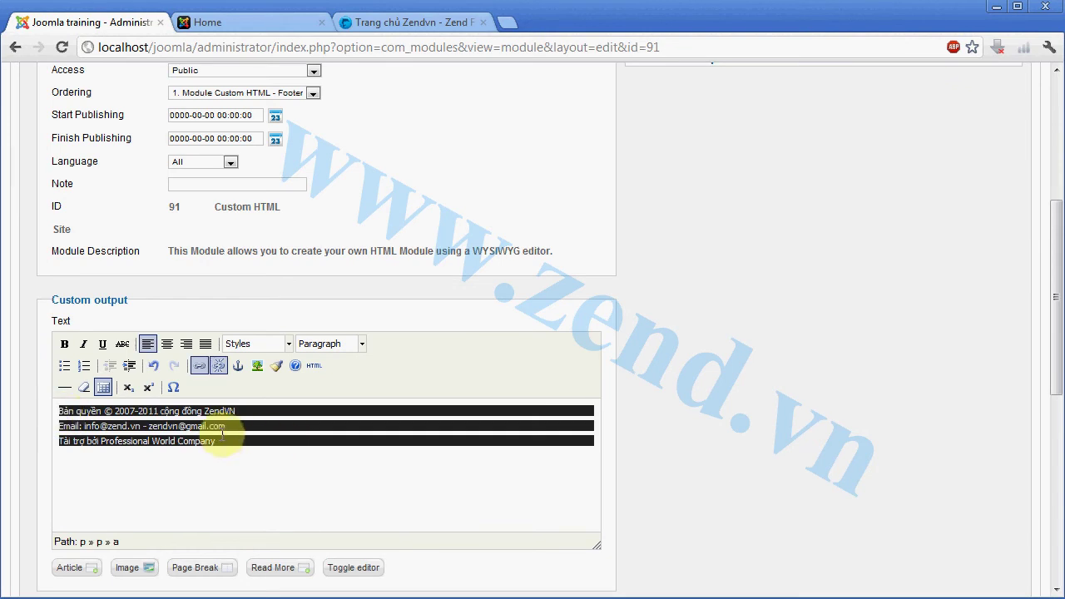
key("ctrl+z")
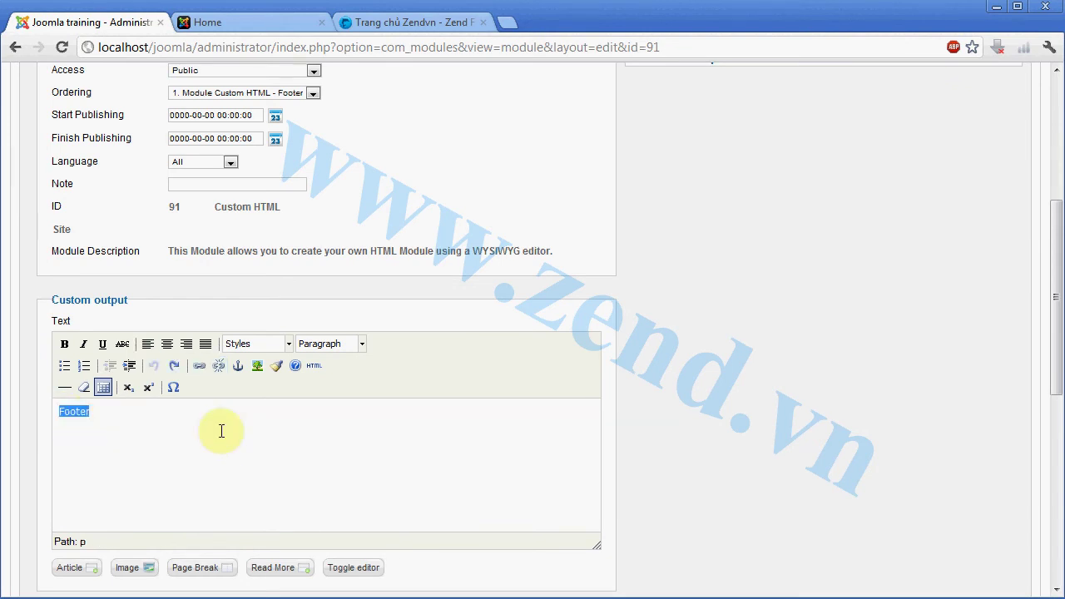
key("alt+Tab")
key("ctrl+v")
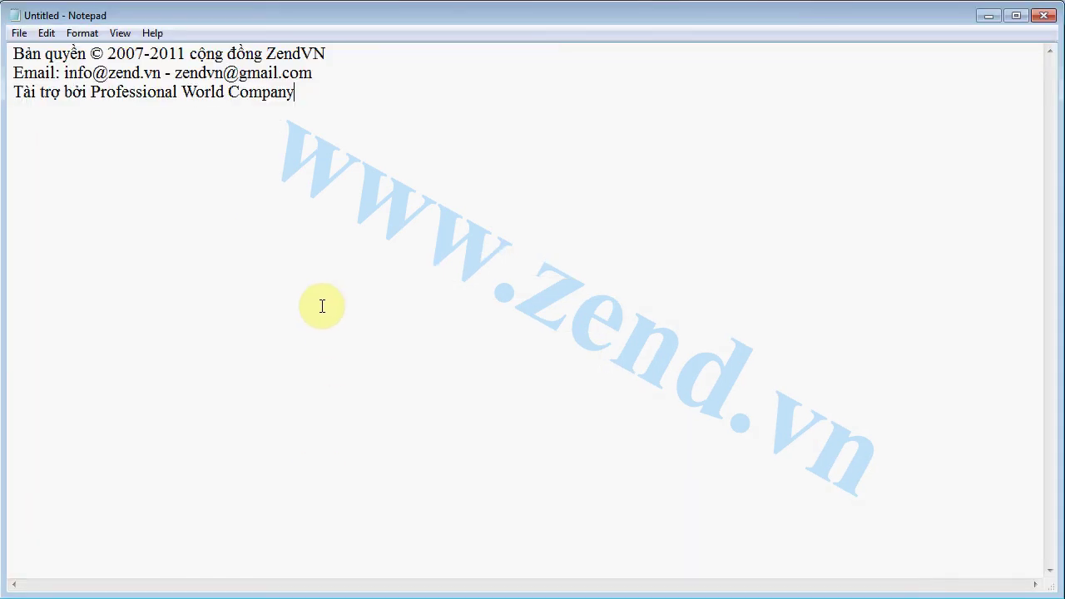
key("ctrl+a")
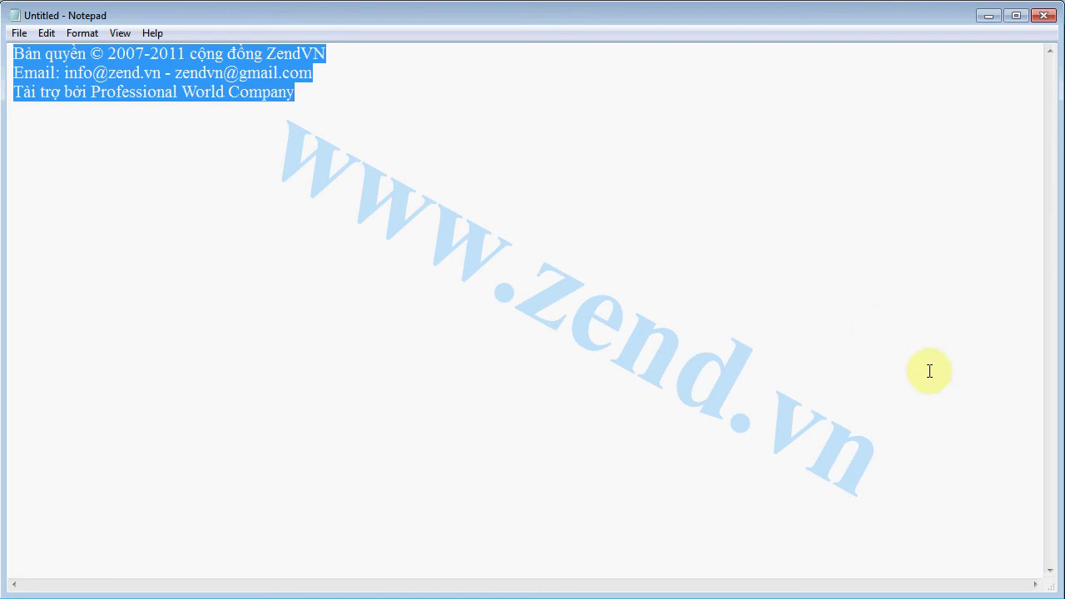
left_click(990, 17)
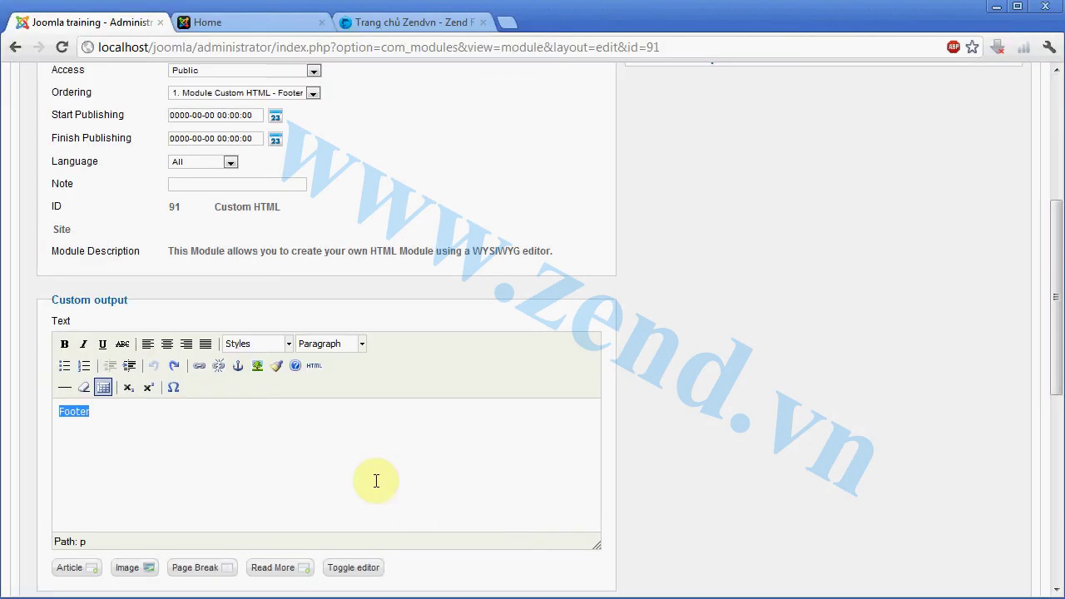
key("ctrl+v")
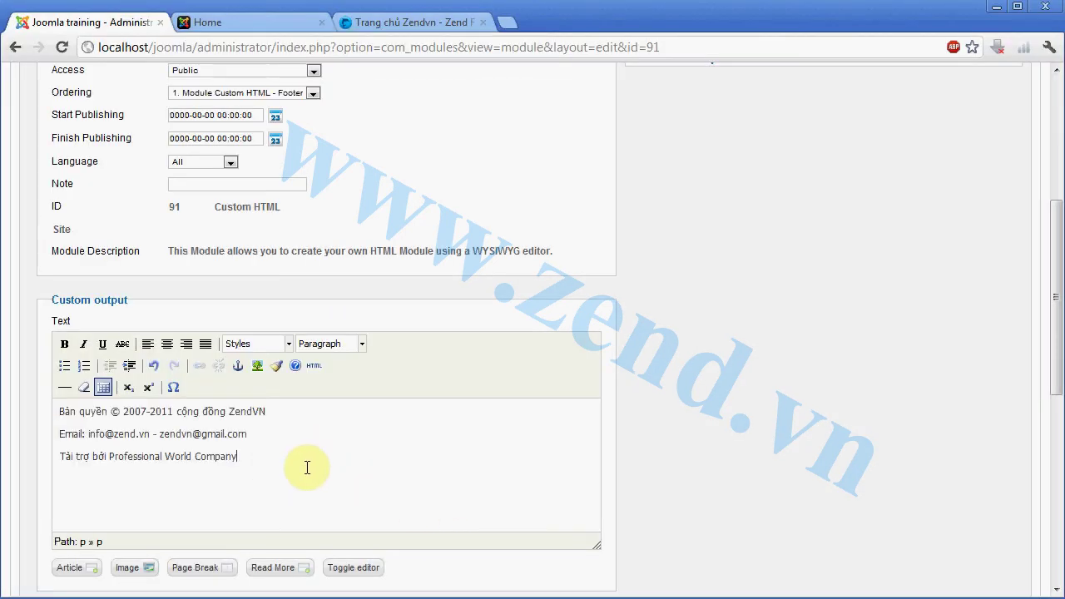
- Fix the third line's break, make all three footer lines bold, and save
left_click(59, 456)
key("BackSpace")
key("Return")
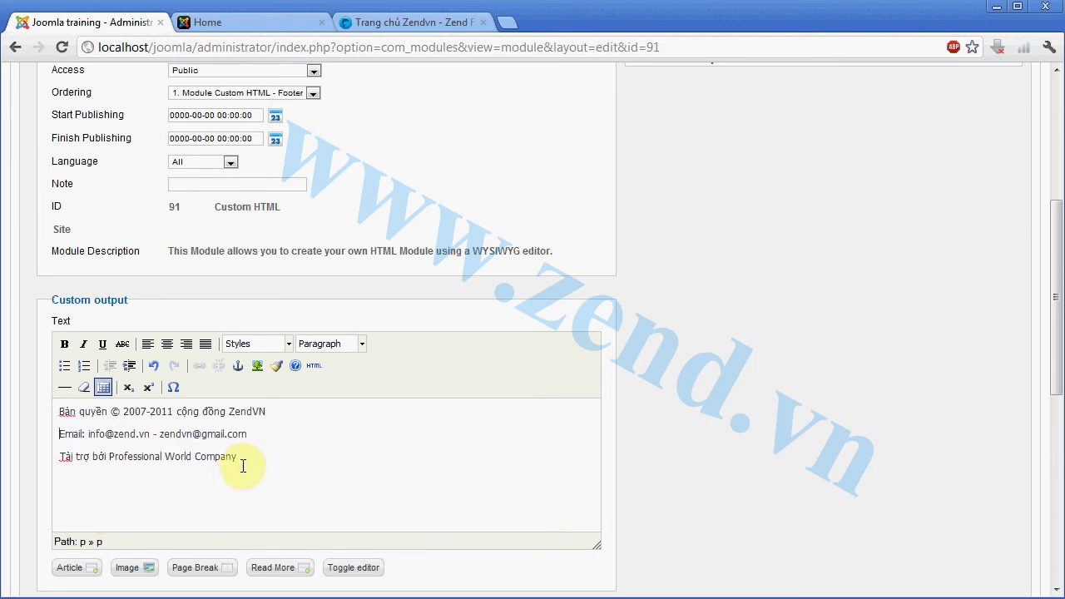
left_click_drag(241, 458, 60, 406)
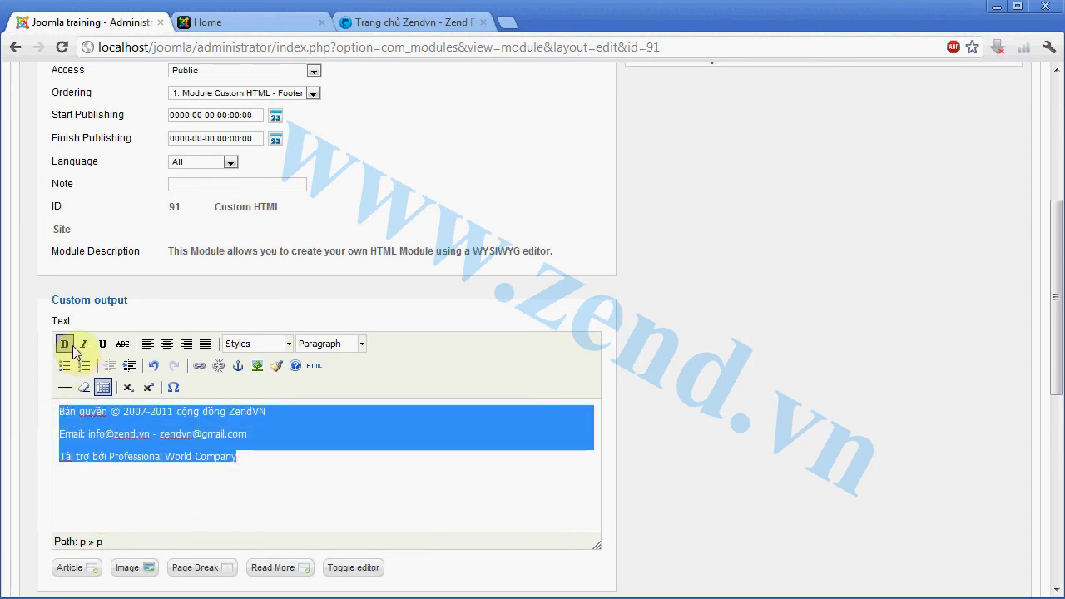
left_click(64, 344)
left_click(435, 454)
scroll(536, 433, "up", 5)
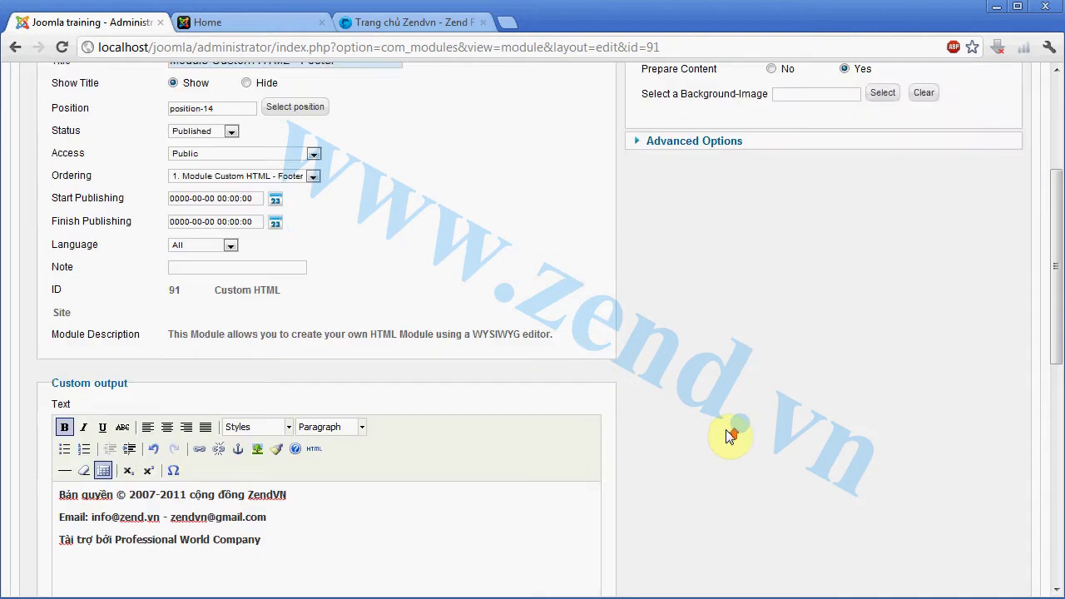
left_click(727, 185)
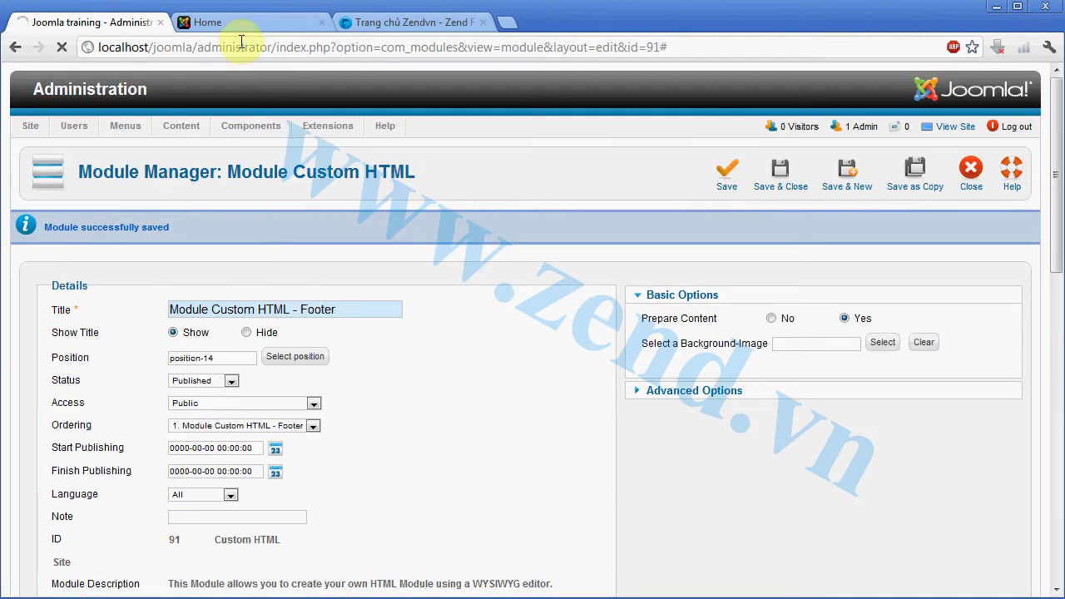
- Reload the home page and scroll down to verify the ZendVN copyright footer
left_click(218, 23)
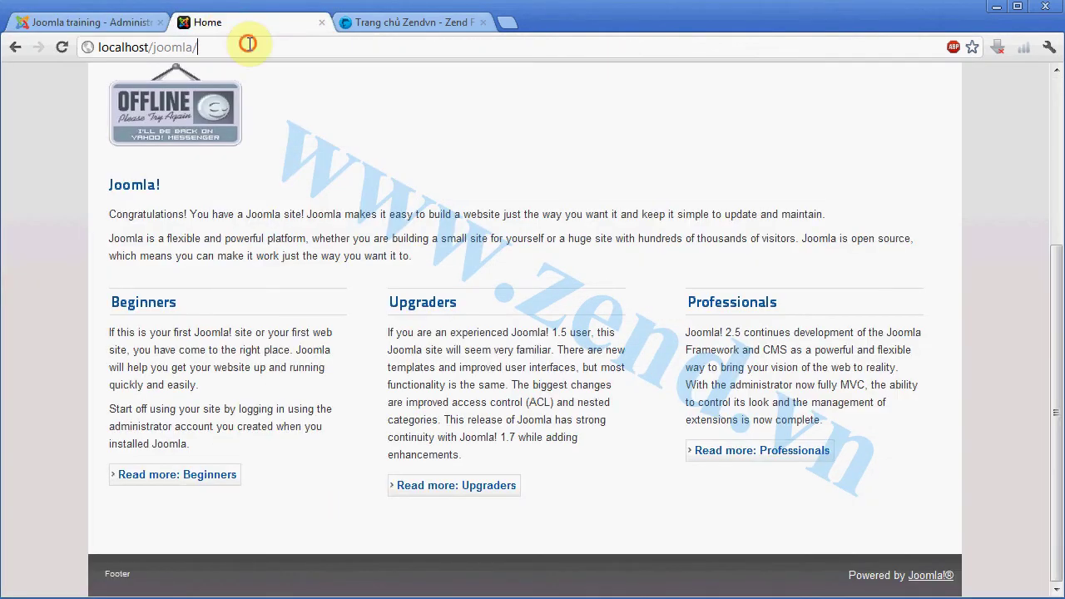
left_click(248, 46)
key("Return")
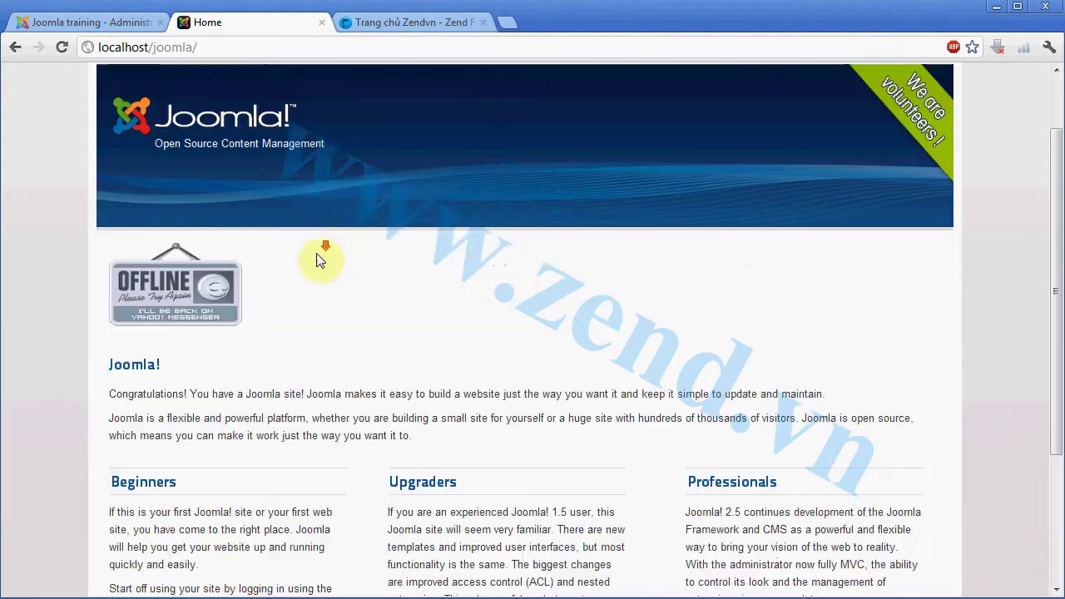
scroll(316, 260, "down", 3)
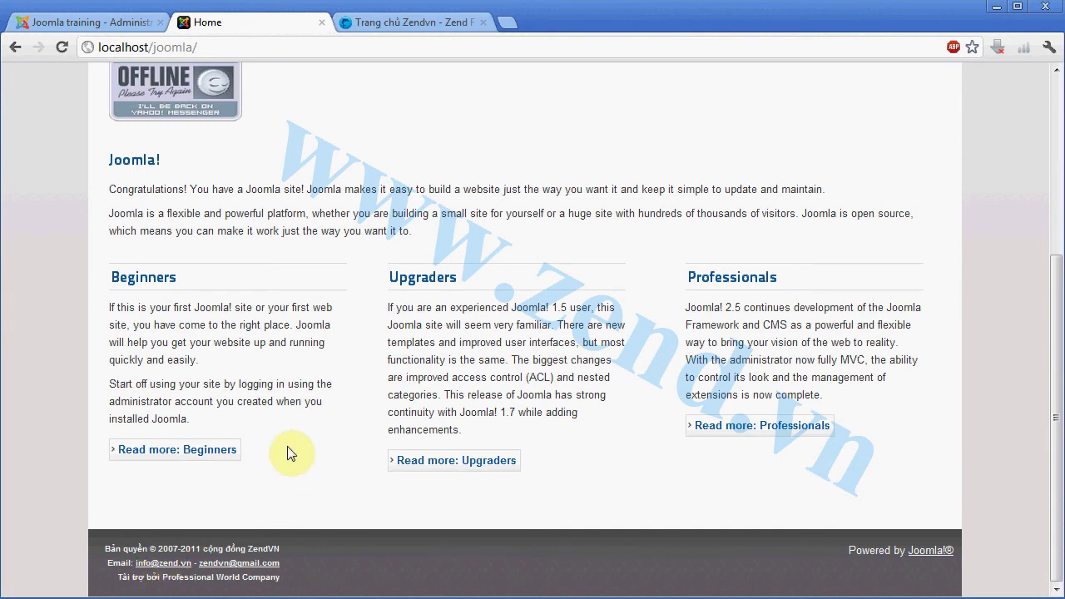
scroll(283, 463, "up", 2)
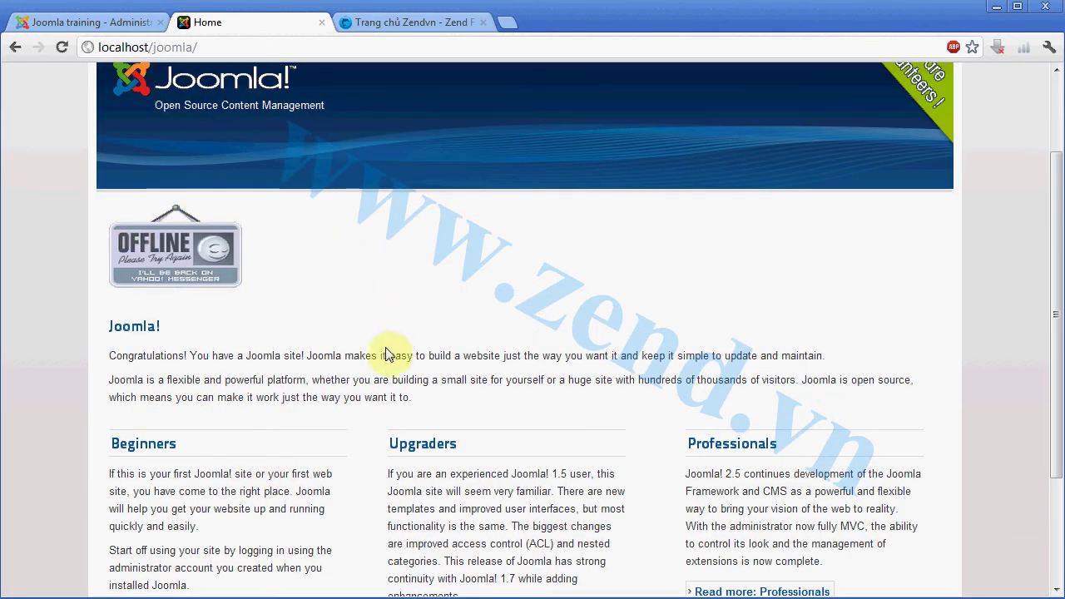
scroll(392, 402, "down", 2)
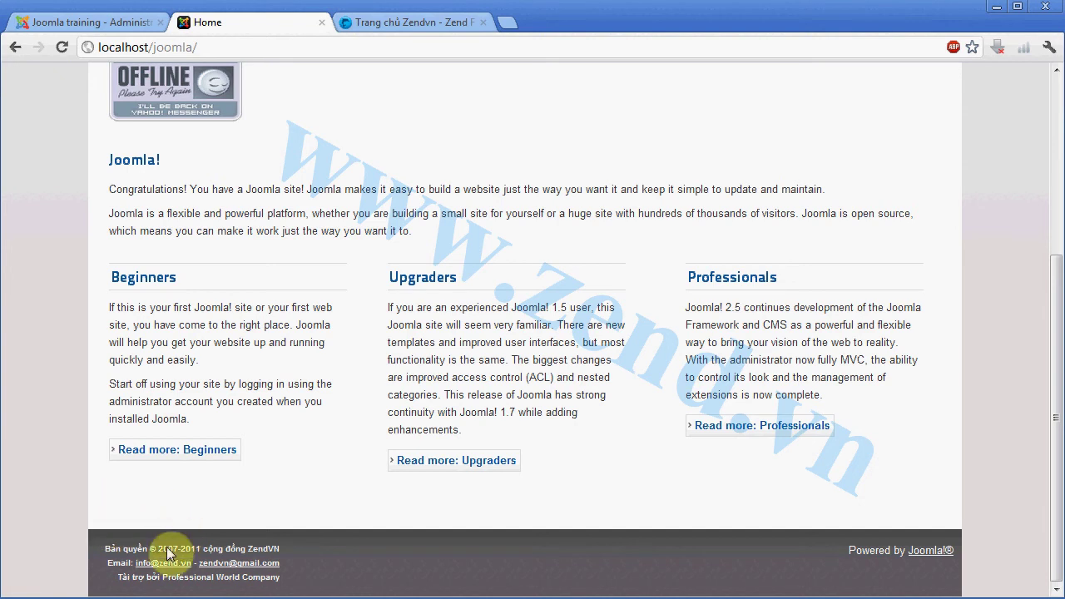
left_click(171, 597)
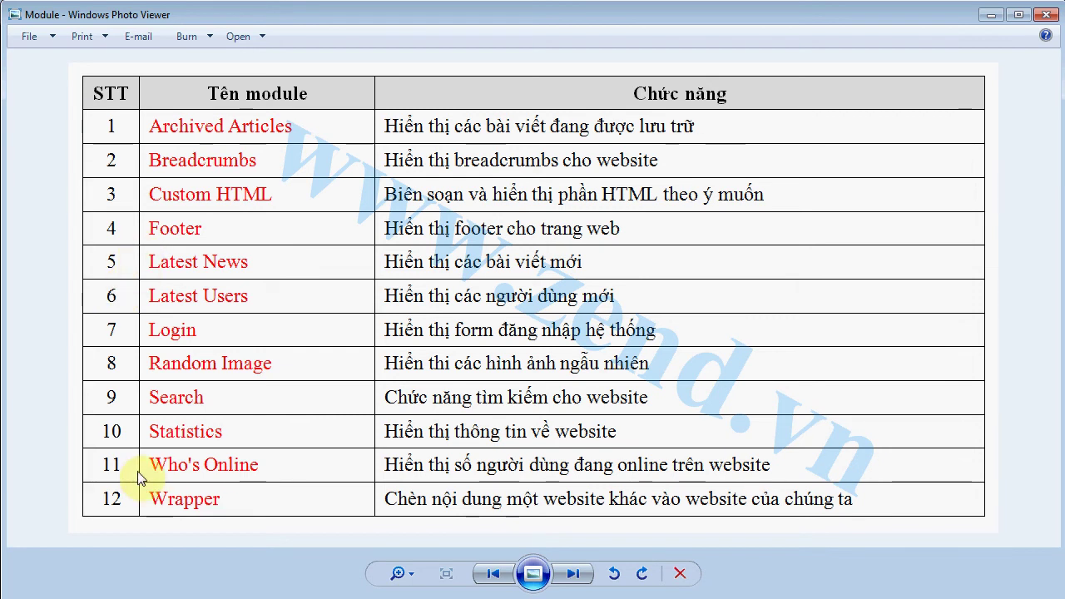
- Leave the module-type table and bring the Dropbox folder window forward
left_click(166, 594)
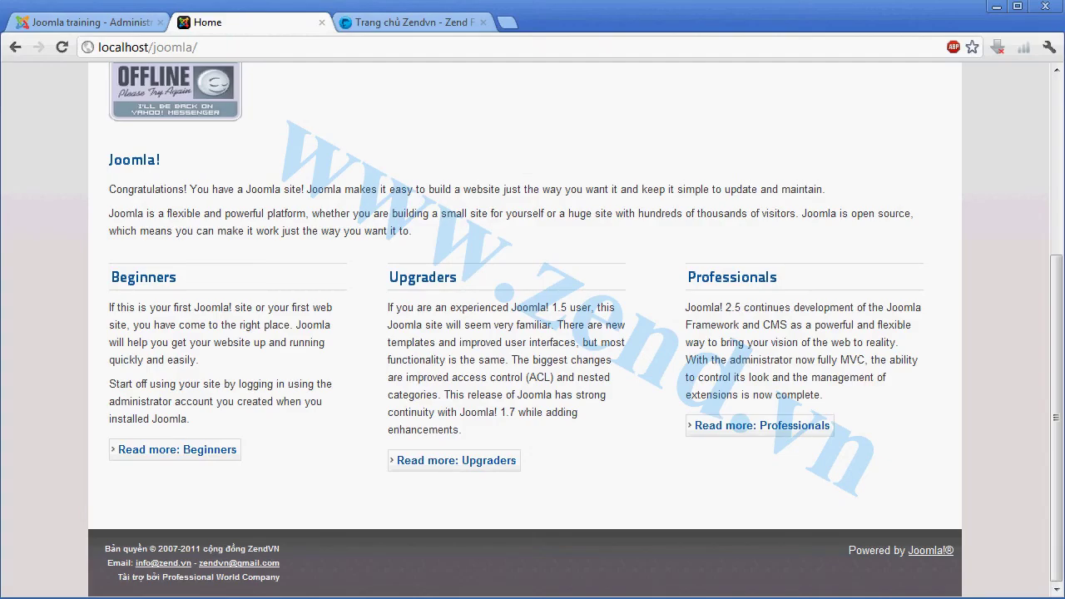
left_click(214, 594)
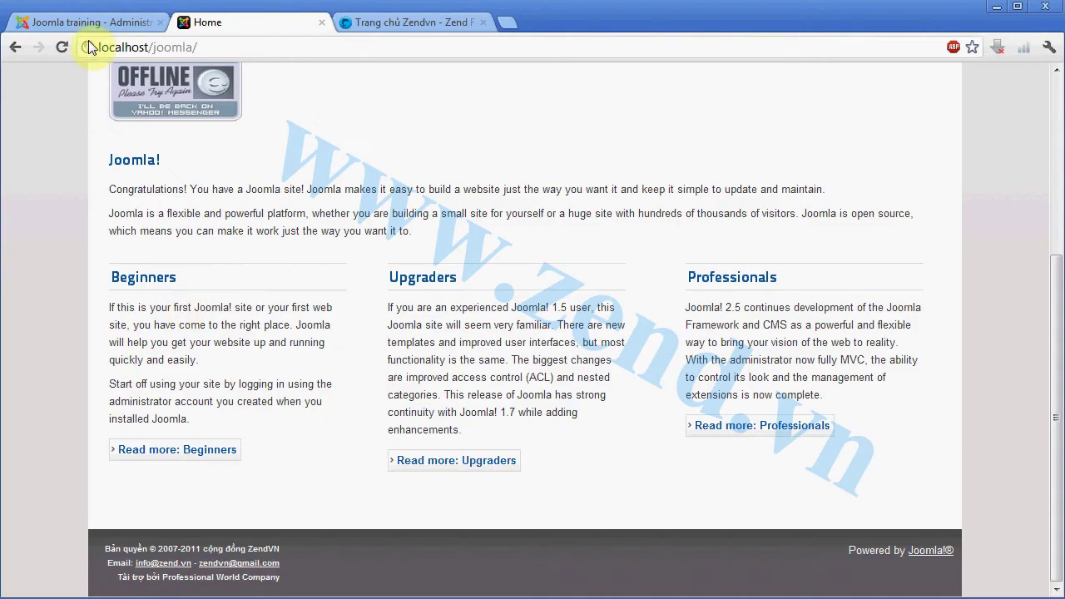
- Close the footer module and start a new module of type Latest News
left_click(86, 22)
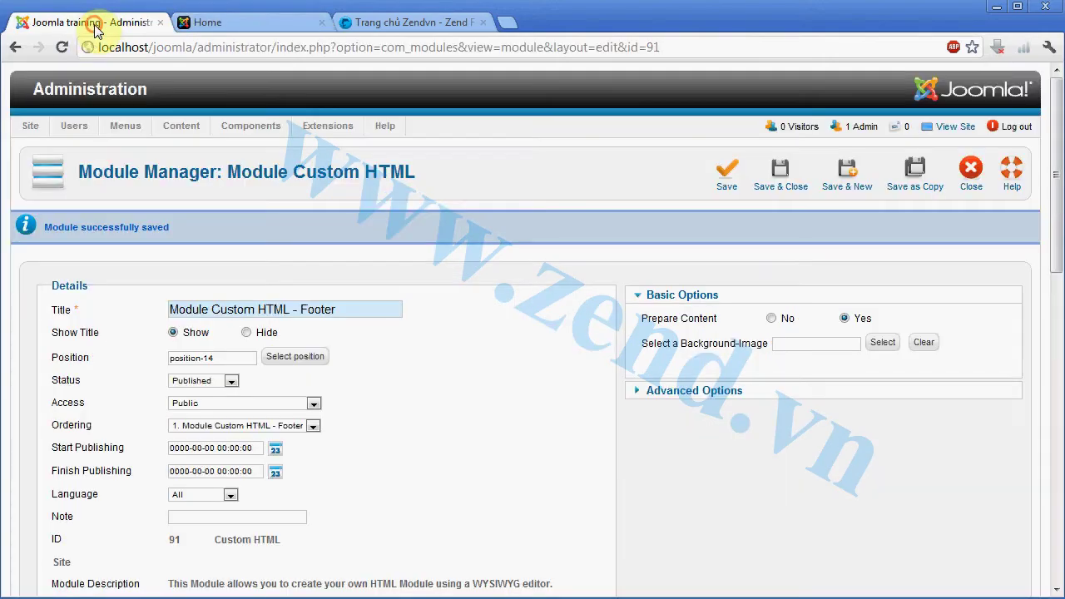
left_click(972, 179)
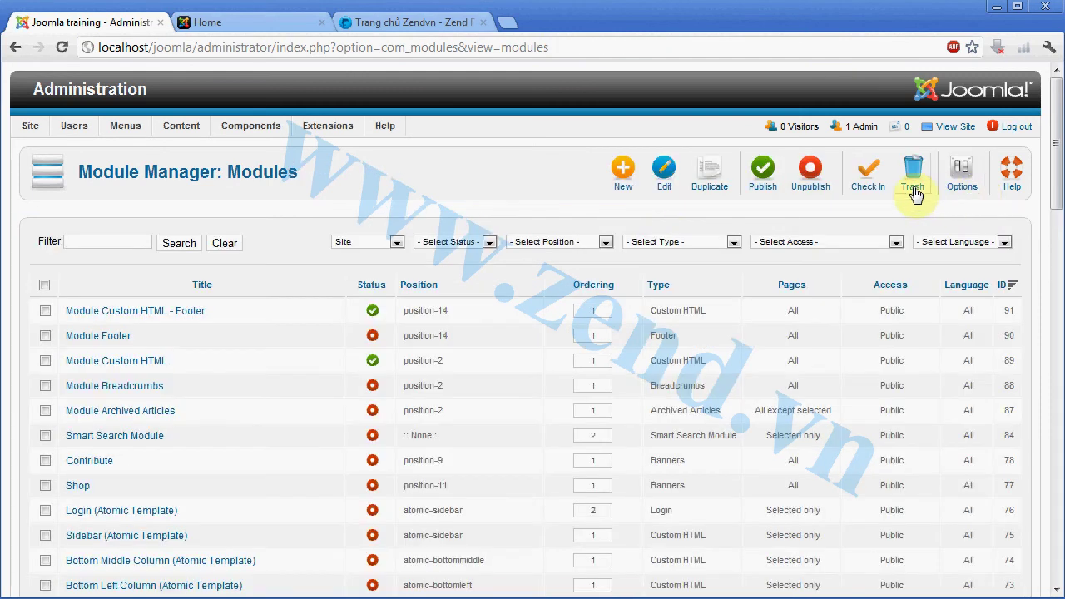
left_click(621, 186)
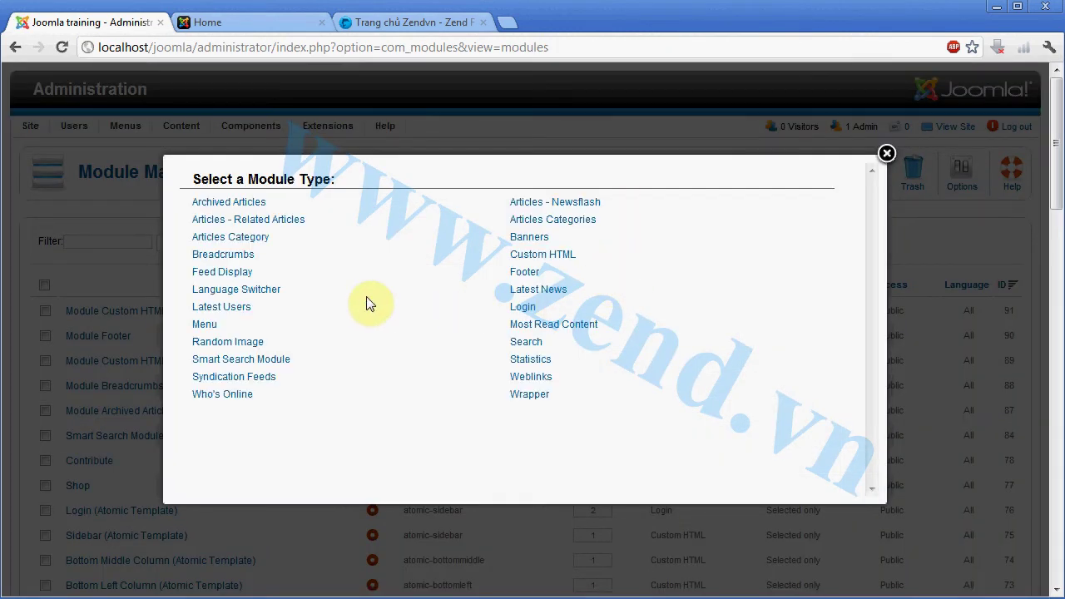
left_click(529, 291)
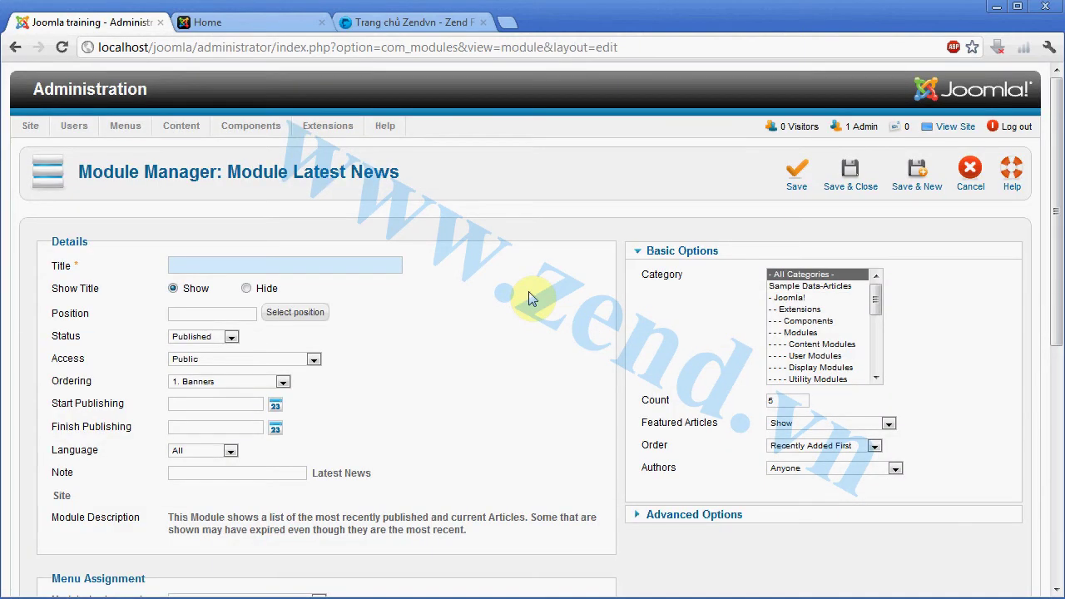
- Title the module 'Module Latest News' and bring up the template positions list
left_click_drag(229, 173, 413, 171)
key("ctrl+c")
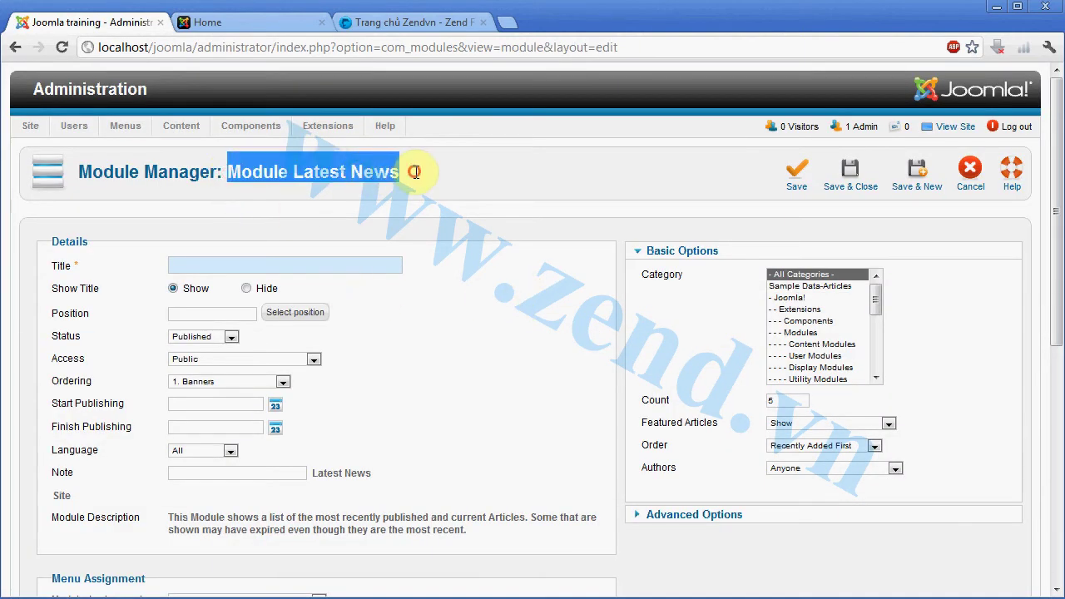
left_click(378, 266)
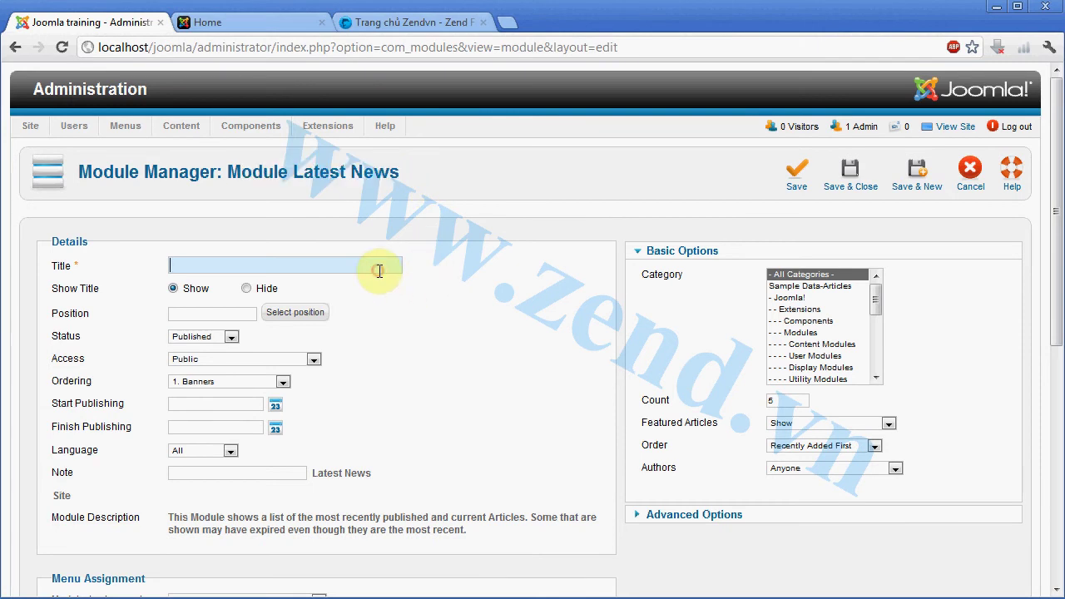
key("ctrl+v")
left_click(463, 311)
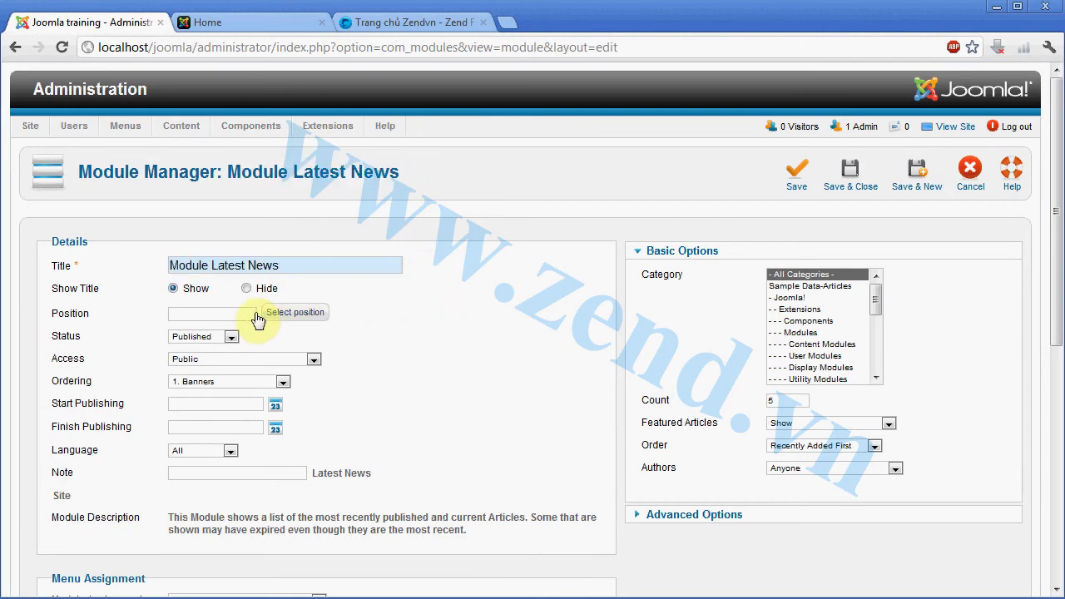
left_click(292, 323)
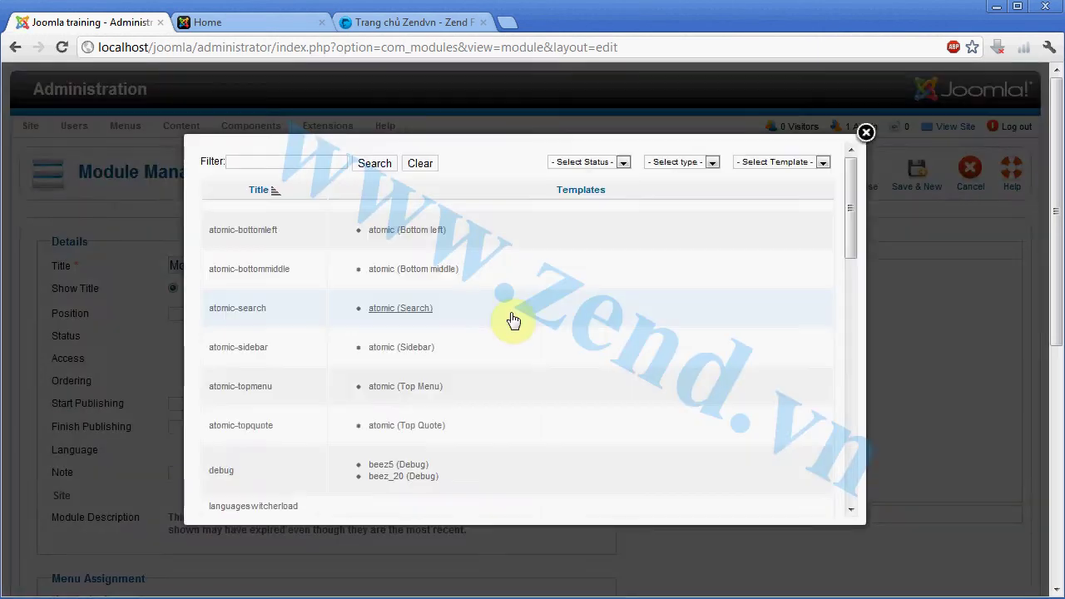
- Put Module Latest News at position-12 (beez5 Middle top), then go to the front end
scroll(489, 400, "down", 2)
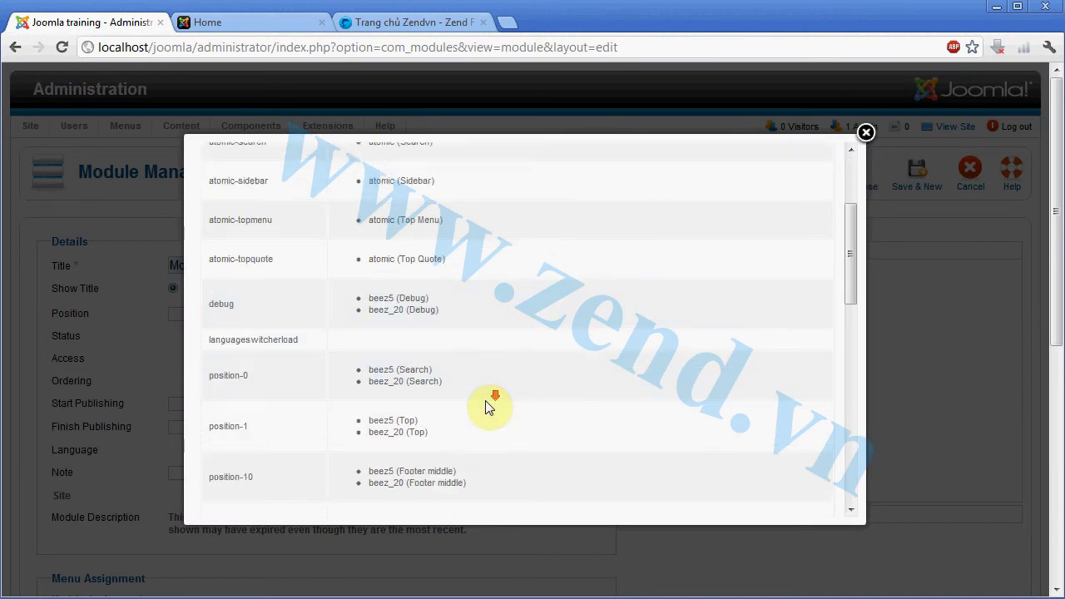
scroll(489, 406, "down", 2)
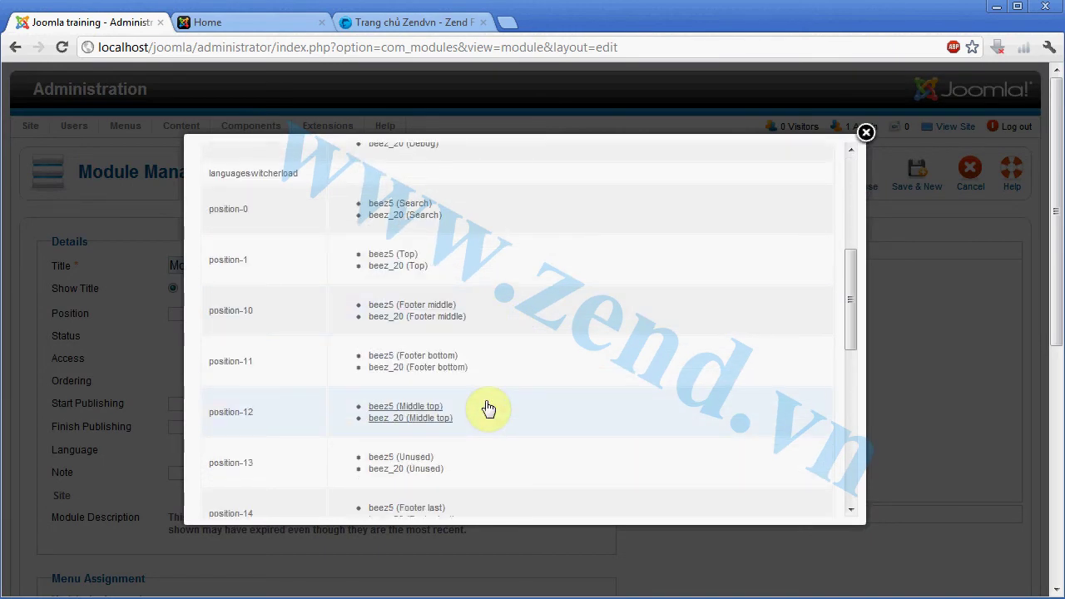
scroll(424, 416, "down", 1)
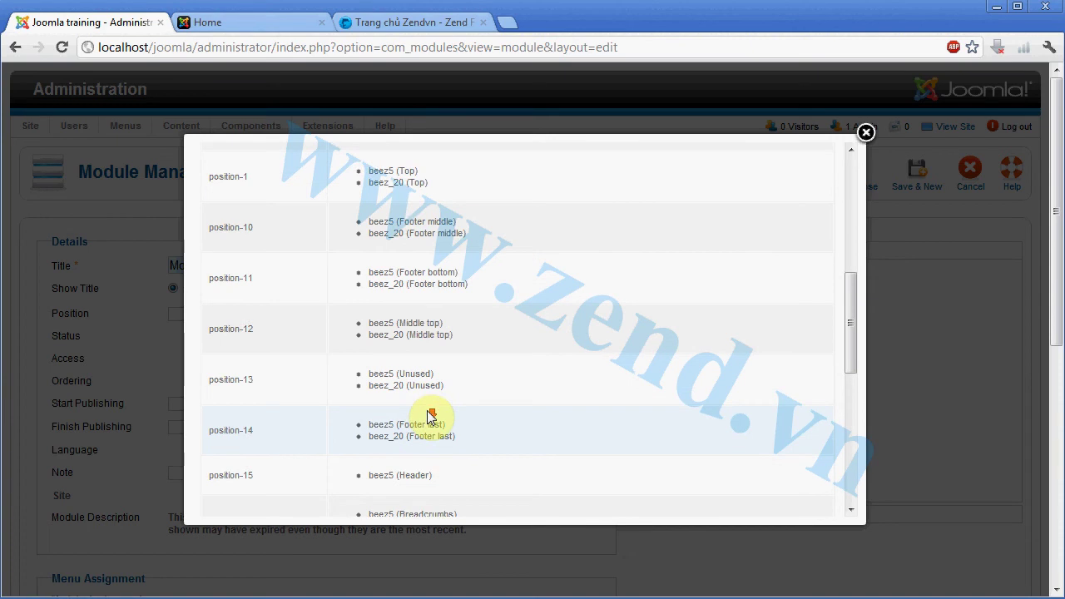
left_click(427, 328)
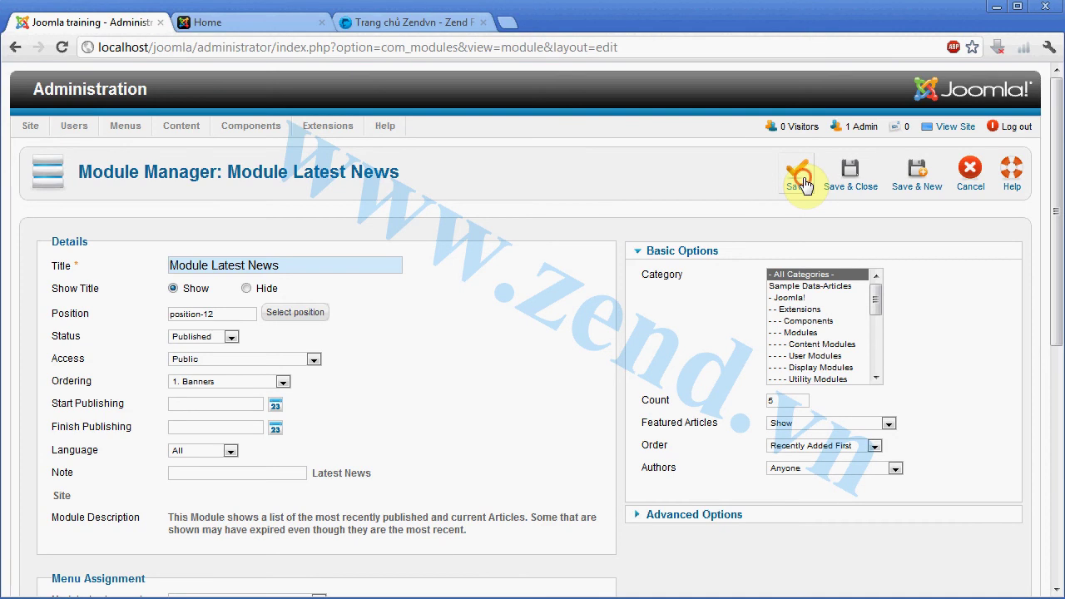
left_click(278, 17)
- Reload the site to check the new latest-articles list and Smart Search area, then return to admin
key("F5")
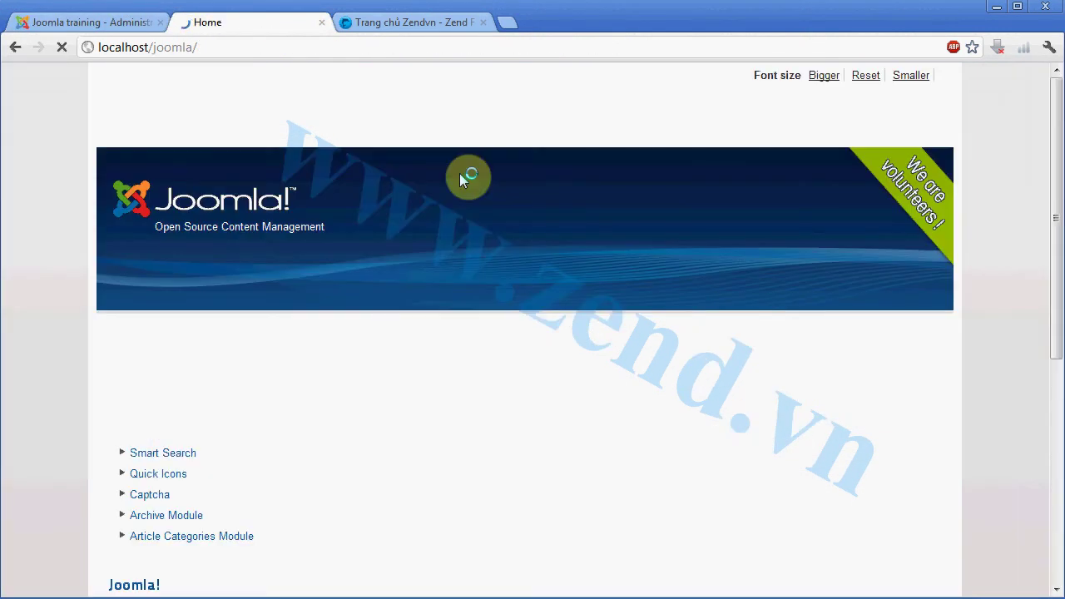
scroll(449, 176, "up", 1)
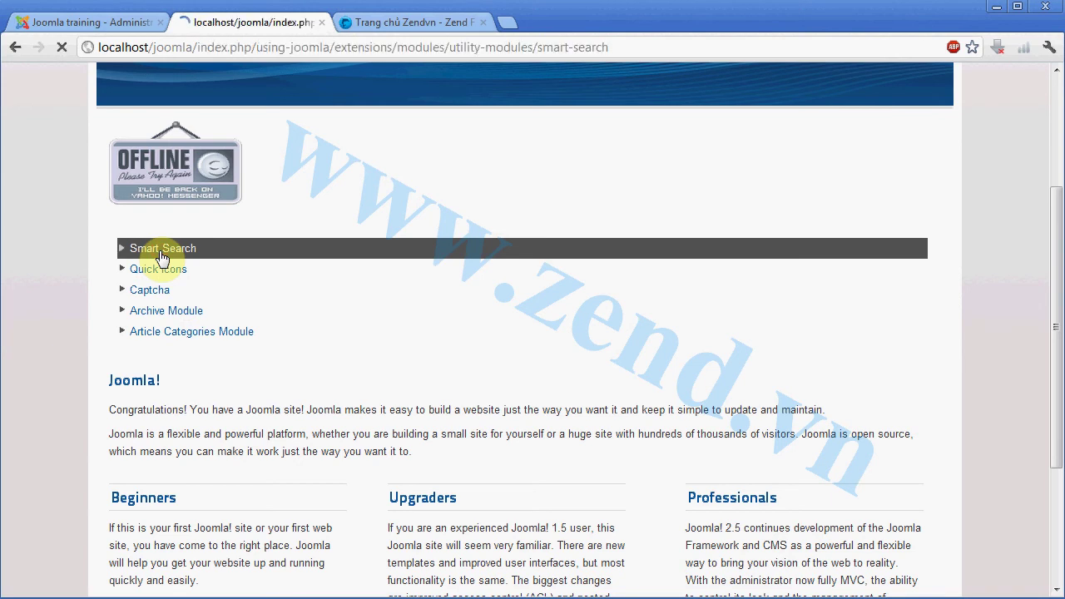
scroll(160, 257, "down", 3)
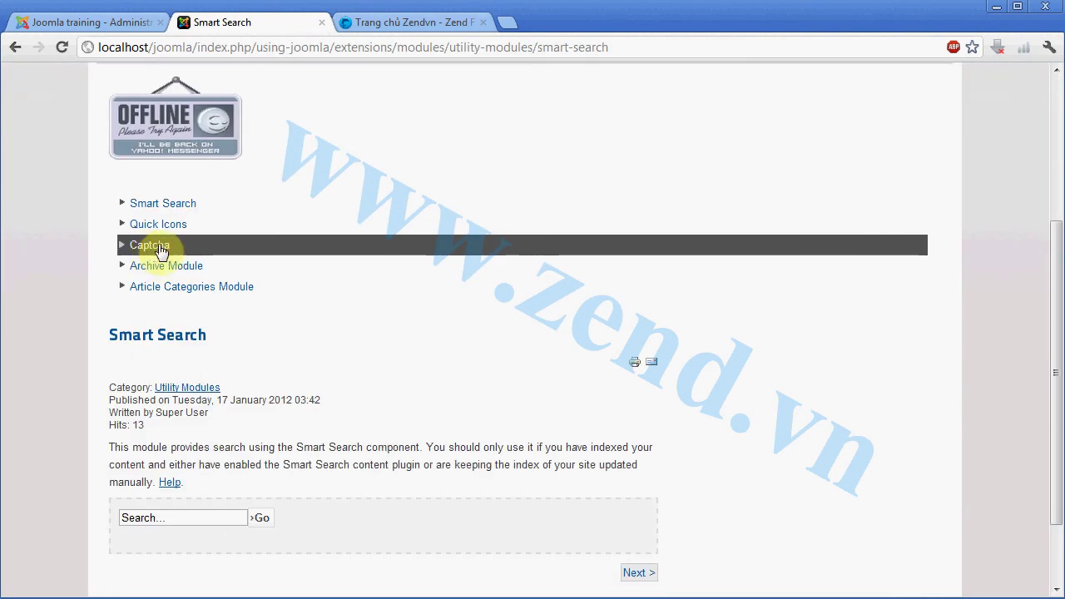
triple_click(116, 346)
left_click(245, 352)
scroll(321, 357, "down", 2)
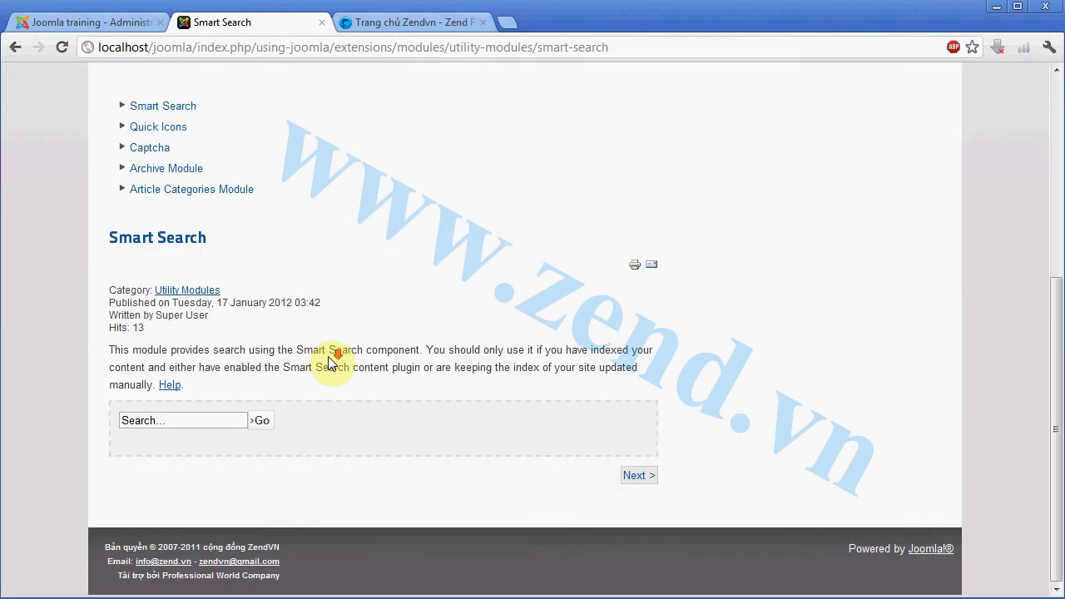
triple_click(114, 238)
left_click(123, 239)
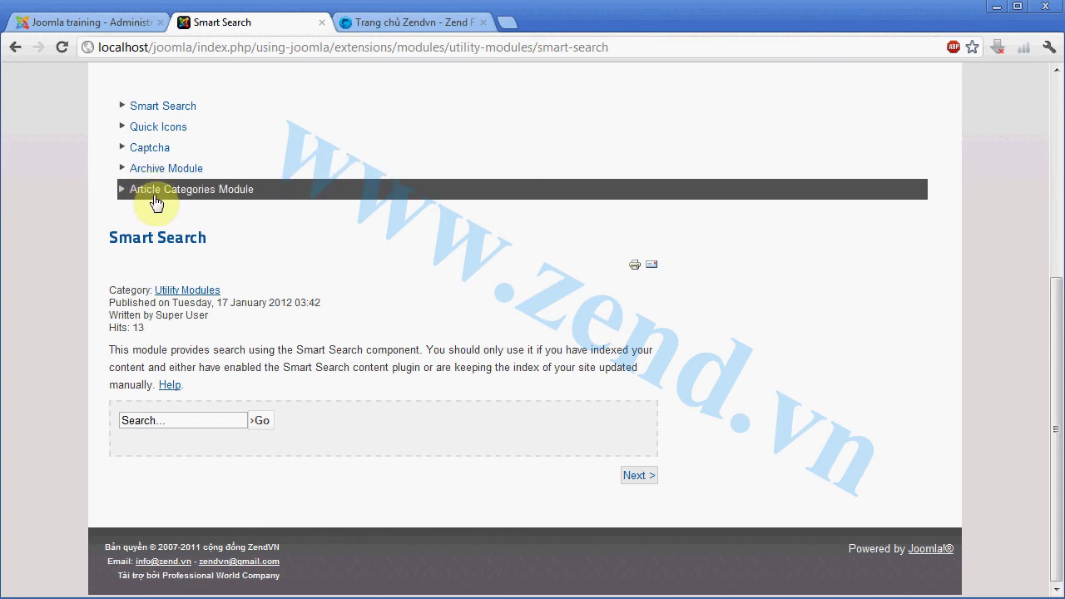
scroll(148, 204, "up", 1)
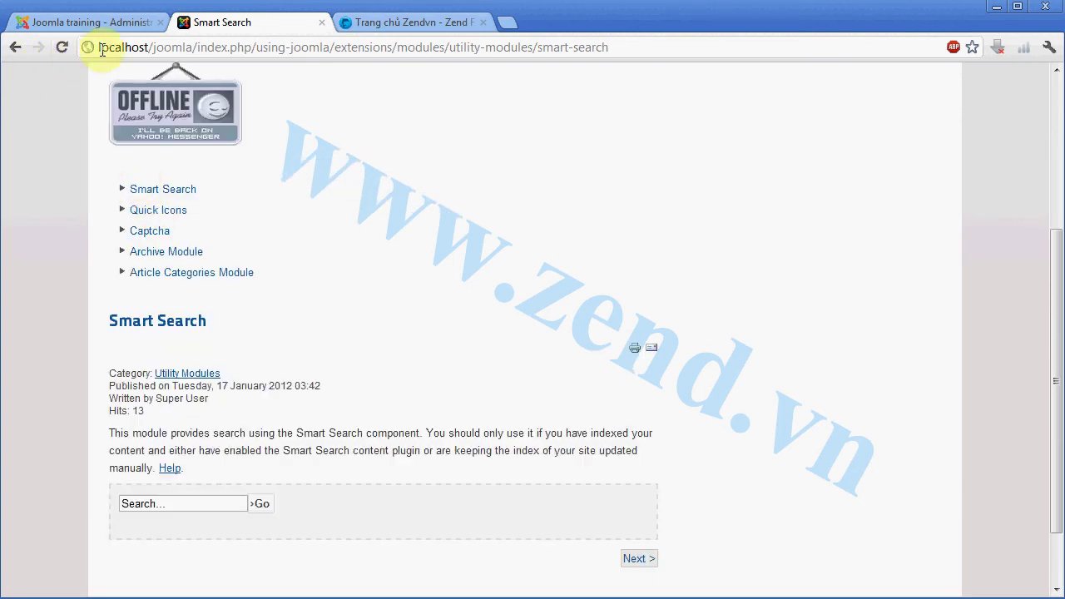
left_click(127, 25)
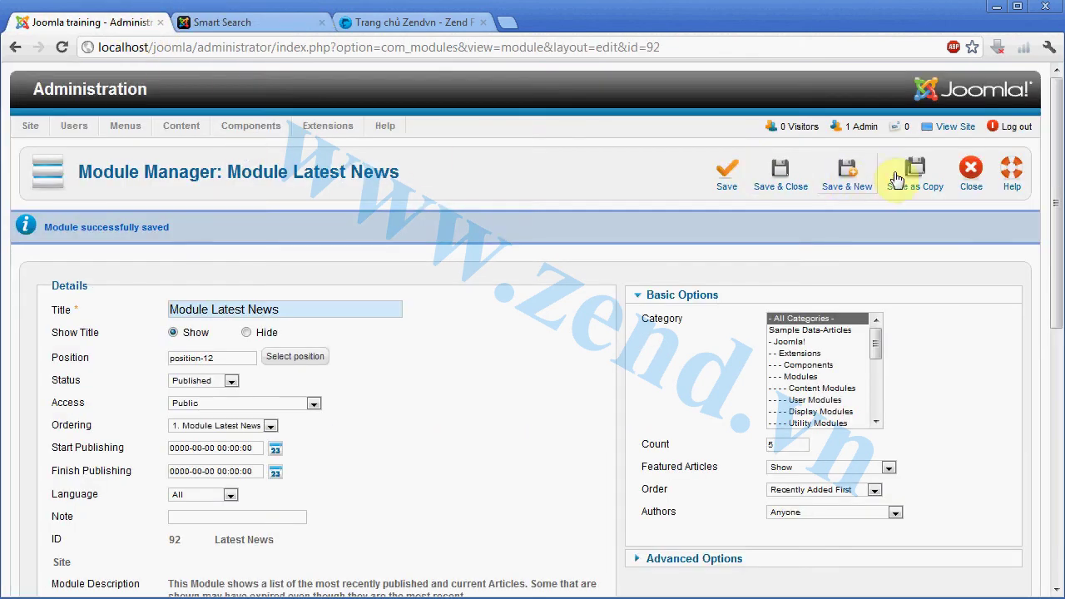
- Close the module editor and open the Article Manager in a new tab
left_click(969, 179)
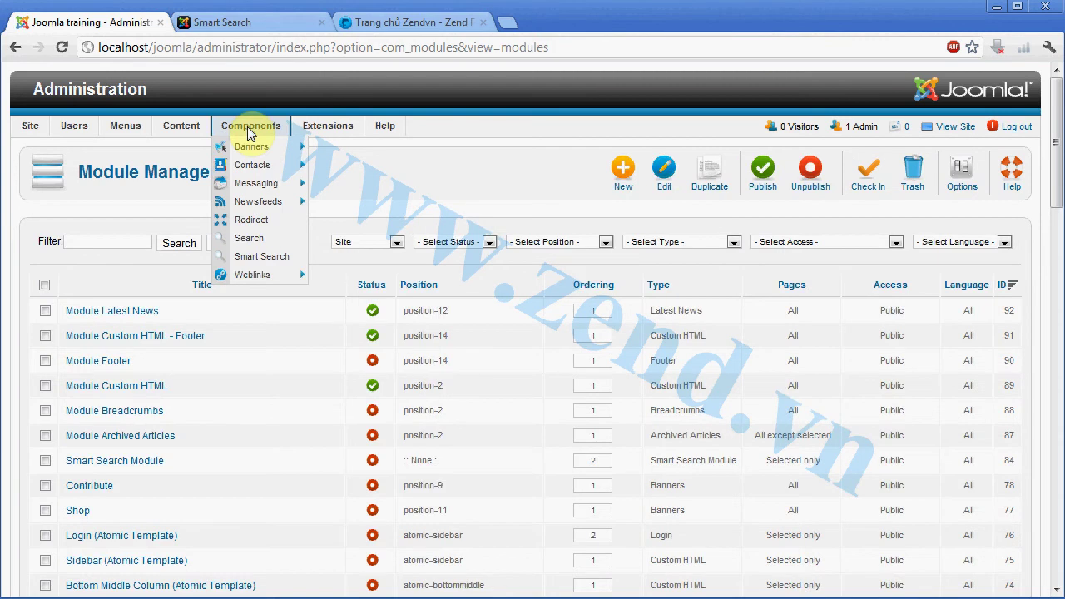
mouse_move(180, 127)
middle_click(185, 149)
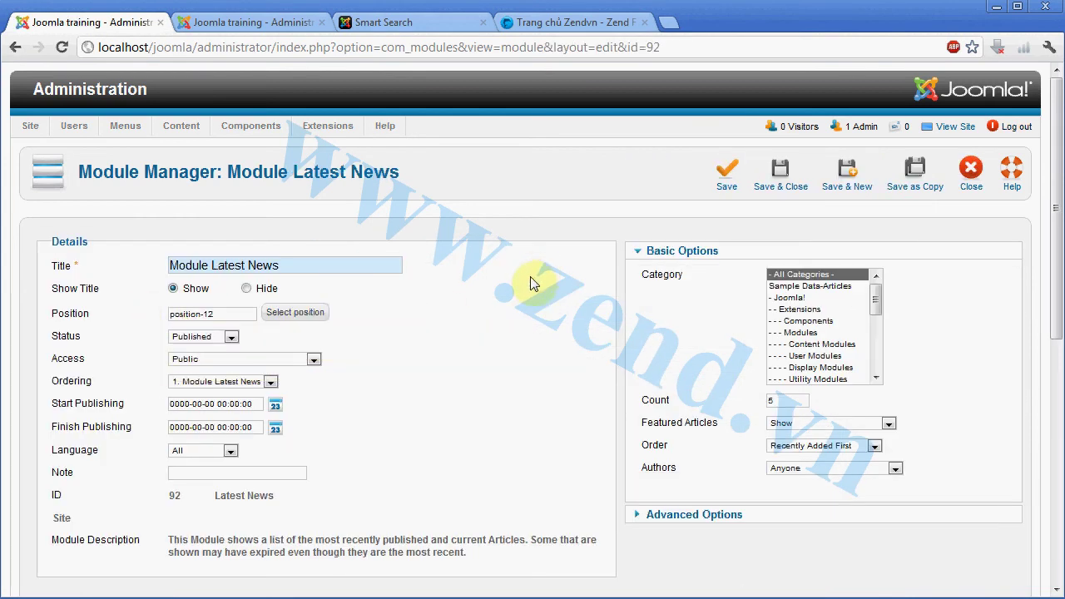
mouse_move(703, 286)
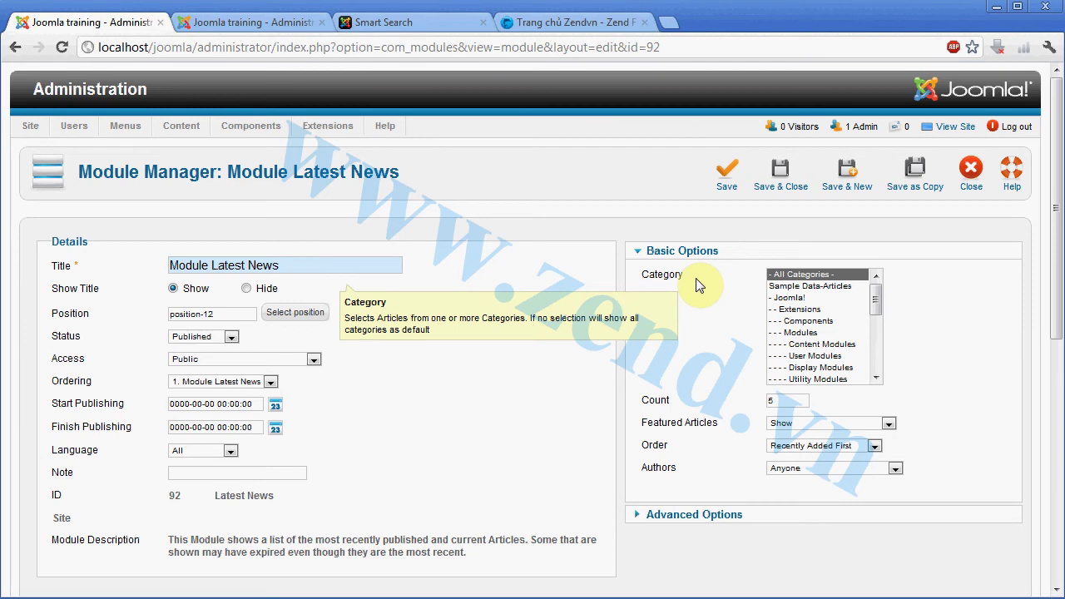
- Restrict Module Latest News to the Joomla! category and save it
left_click(876, 293)
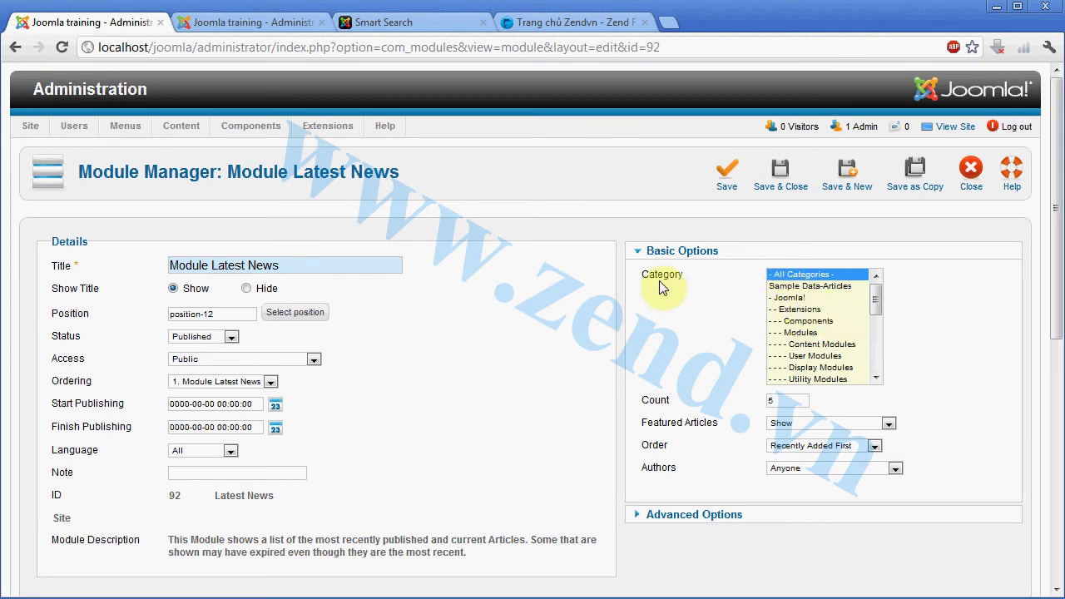
left_click(793, 298)
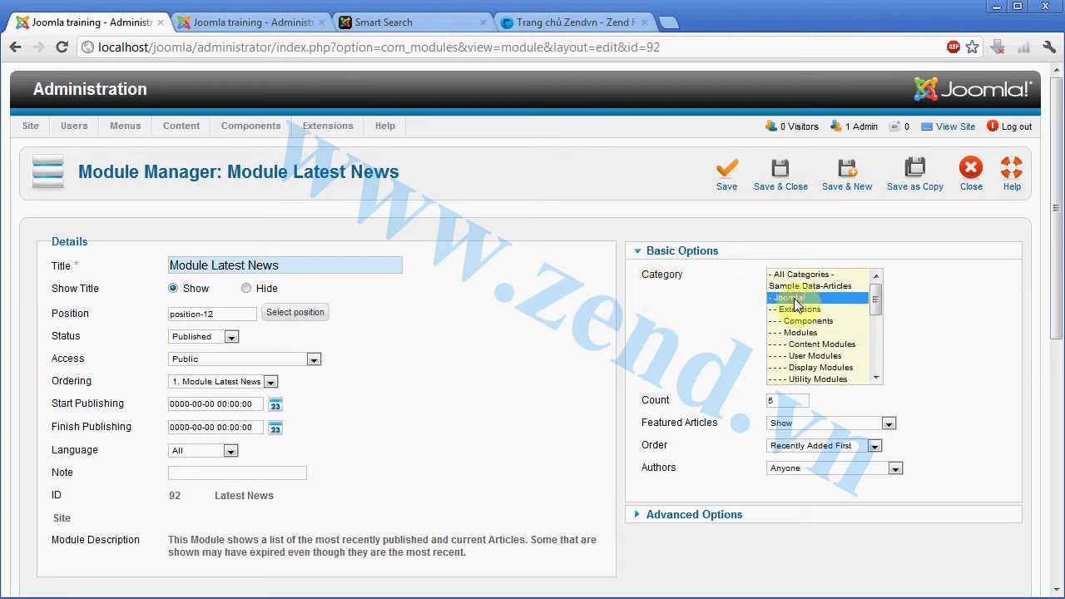
left_click(725, 181)
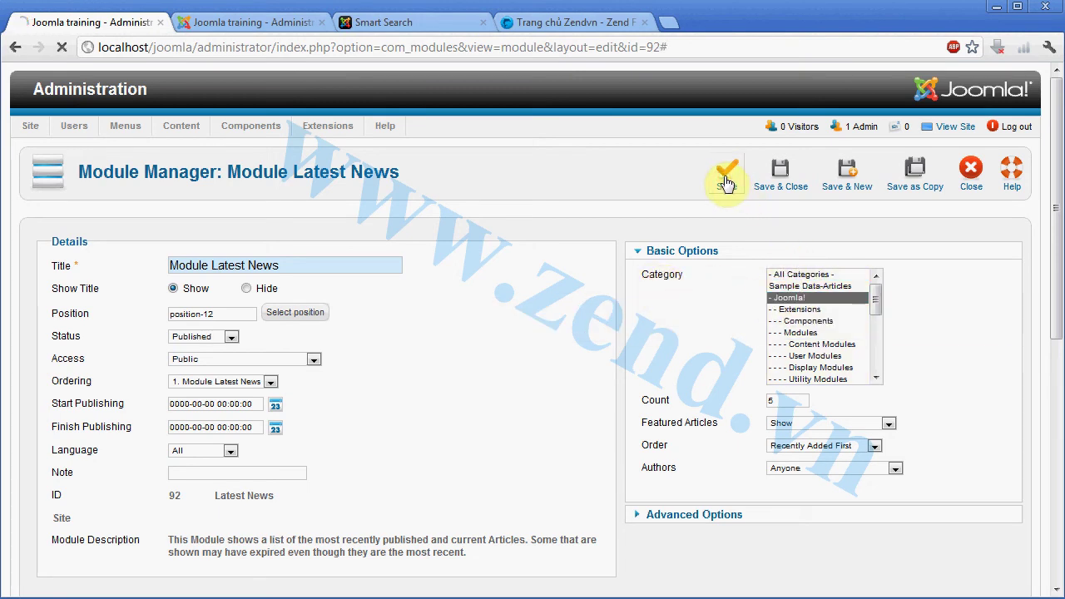
- Leave Smart Search for the site home page, then return to the Latest News module editor
left_click(384, 25)
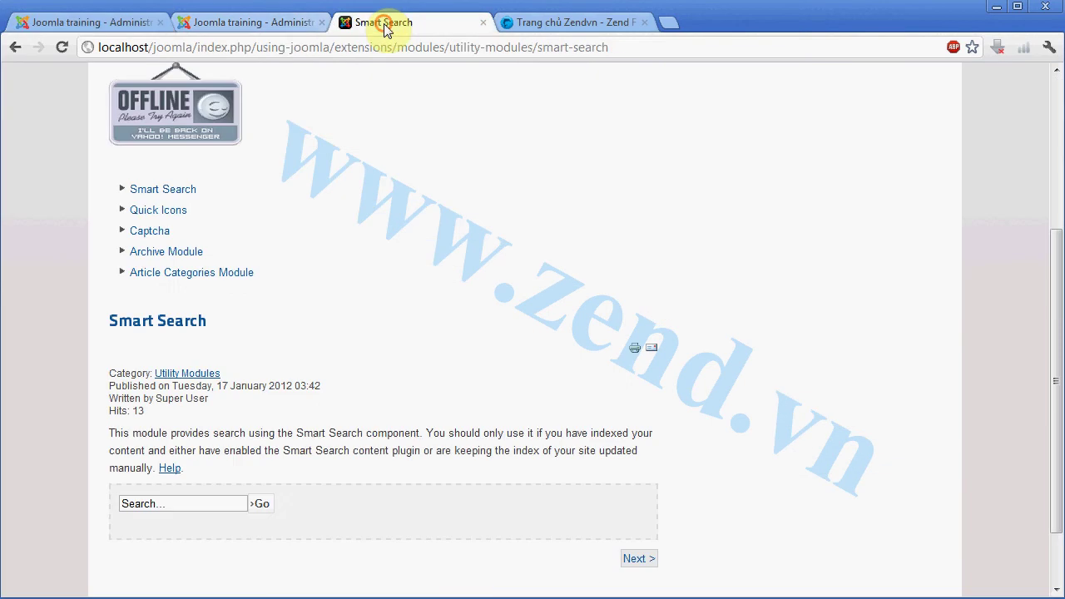
scroll(221, 179, "up", 3)
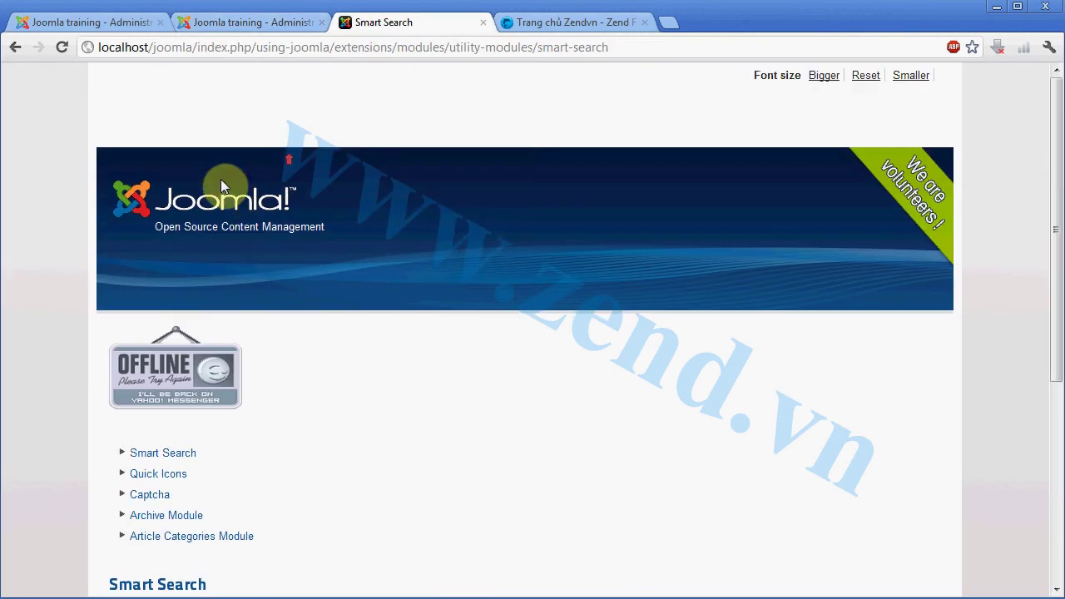
left_click(17, 47)
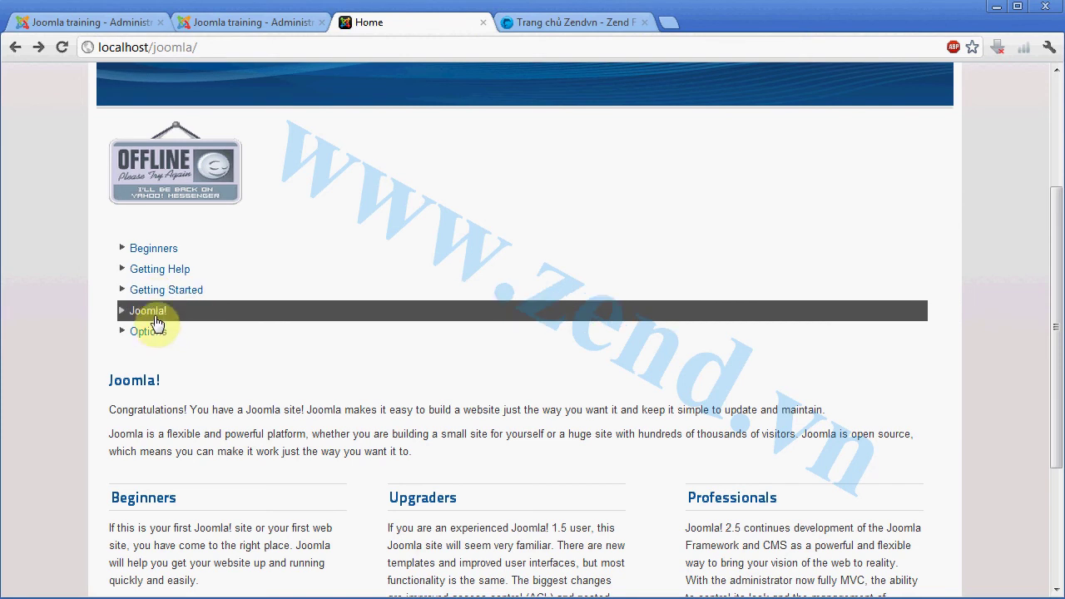
left_click(97, 30)
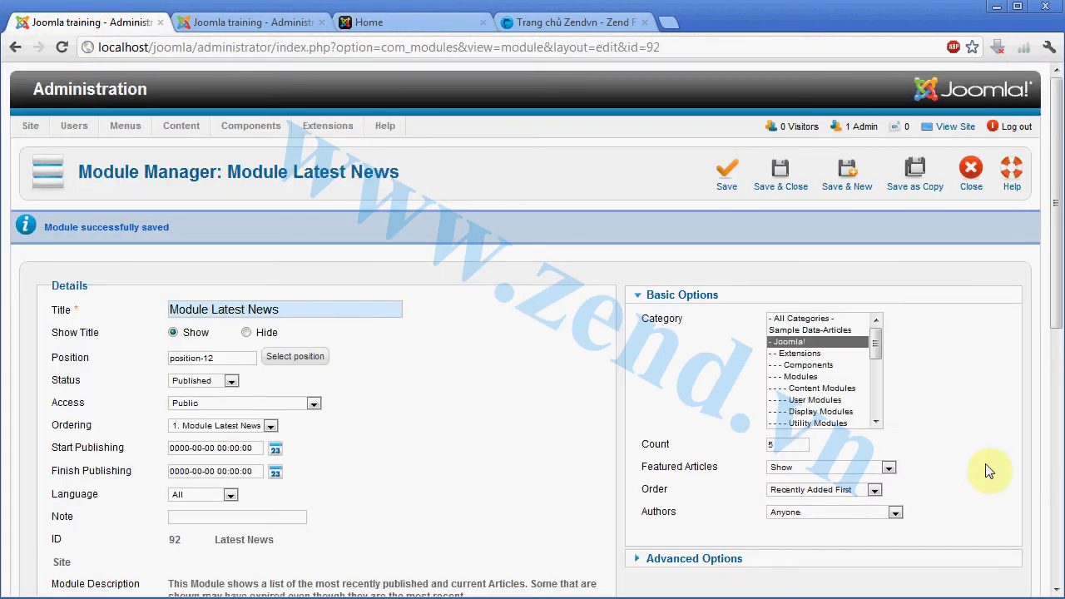
- Set the Latest News module's Count to 8 and save it
mouse_move(694, 449)
mouse_move(739, 444)
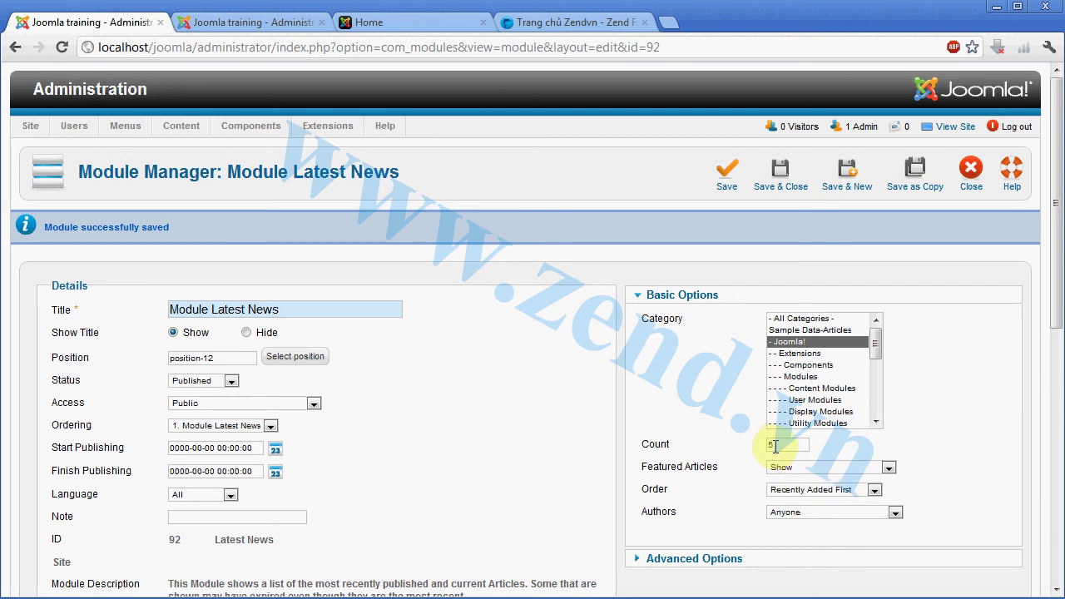
left_click_drag(780, 446, 758, 454)
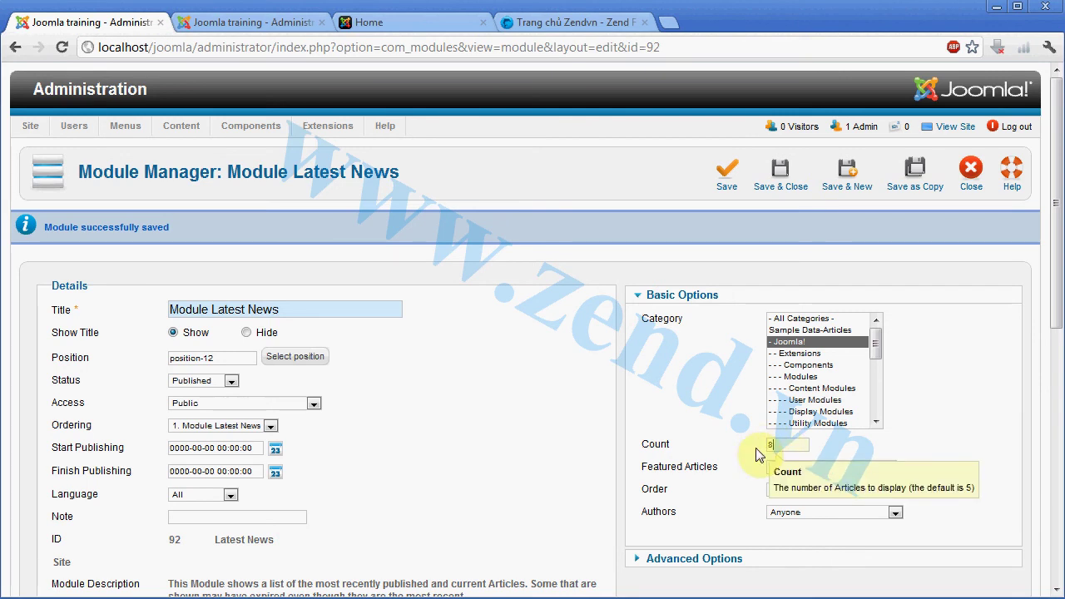
left_click(726, 175)
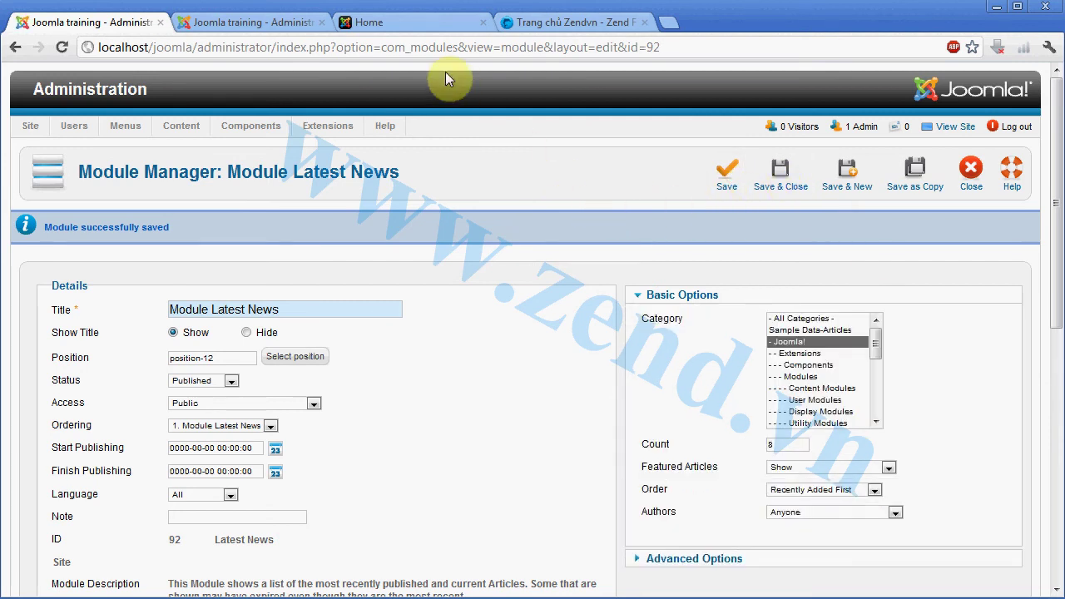
- Reload the home page to confirm eight latest articles appear, then go back to the module
left_click(393, 25)
key("F5")
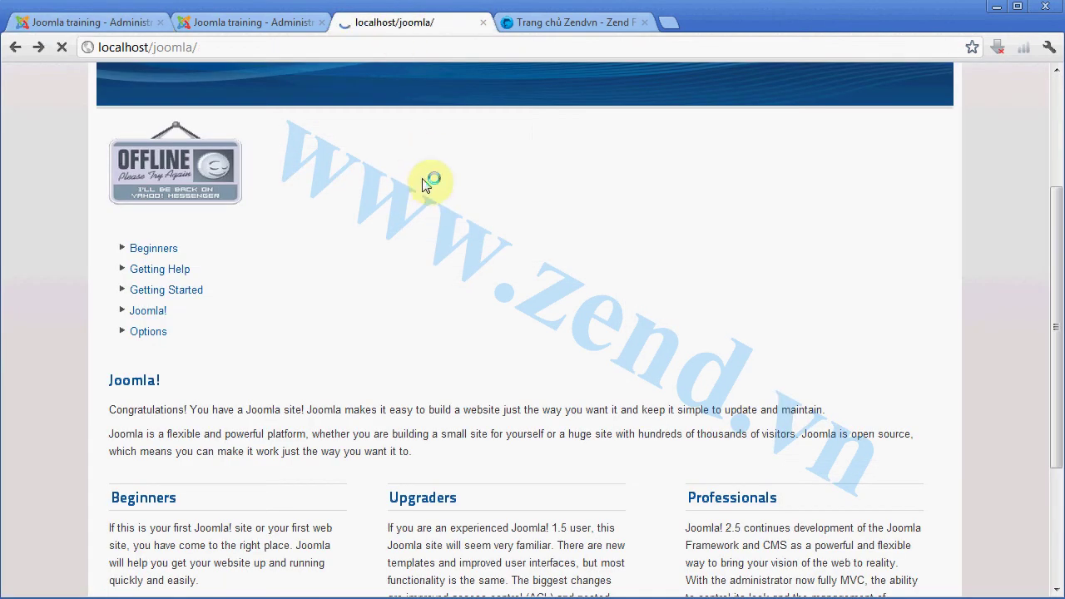
scroll(416, 231, "down", 4)
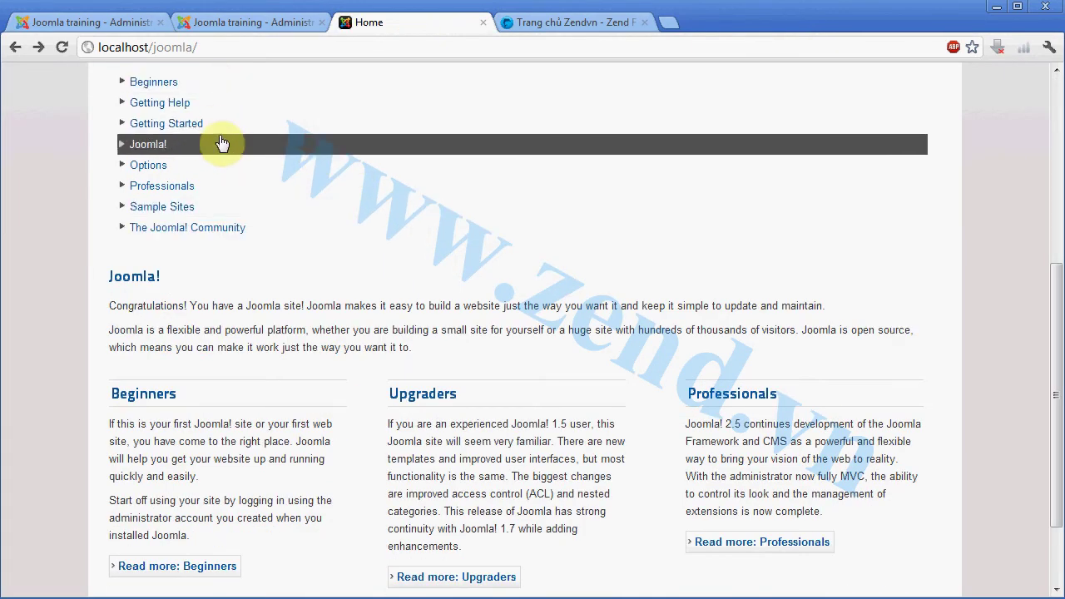
left_click(106, 26)
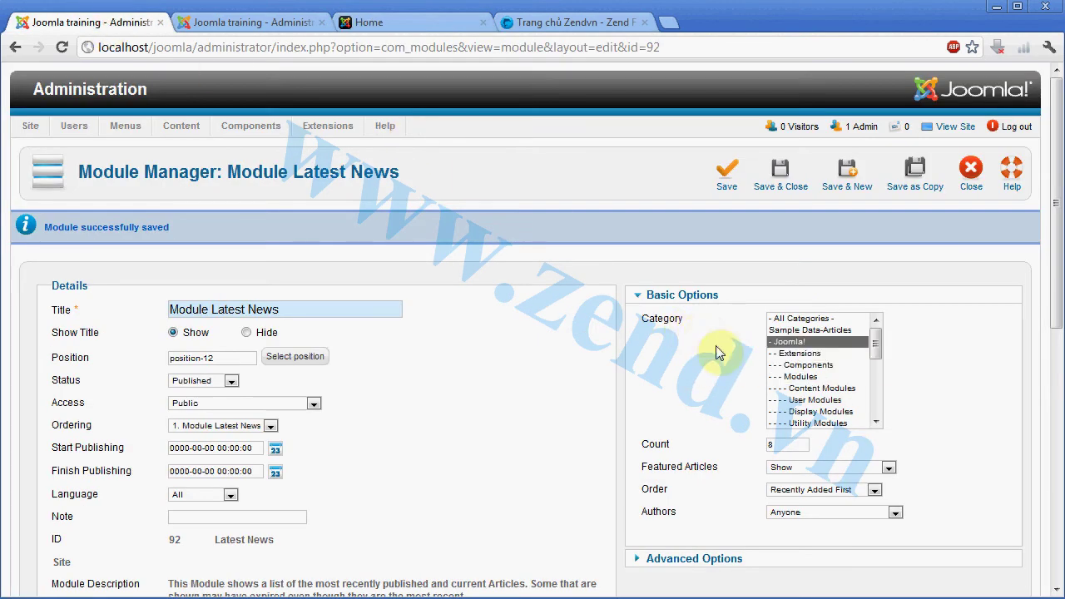
- Filter Article Manager to all statuses in the Joomla! category
mouse_move(717, 478)
left_click(283, 23)
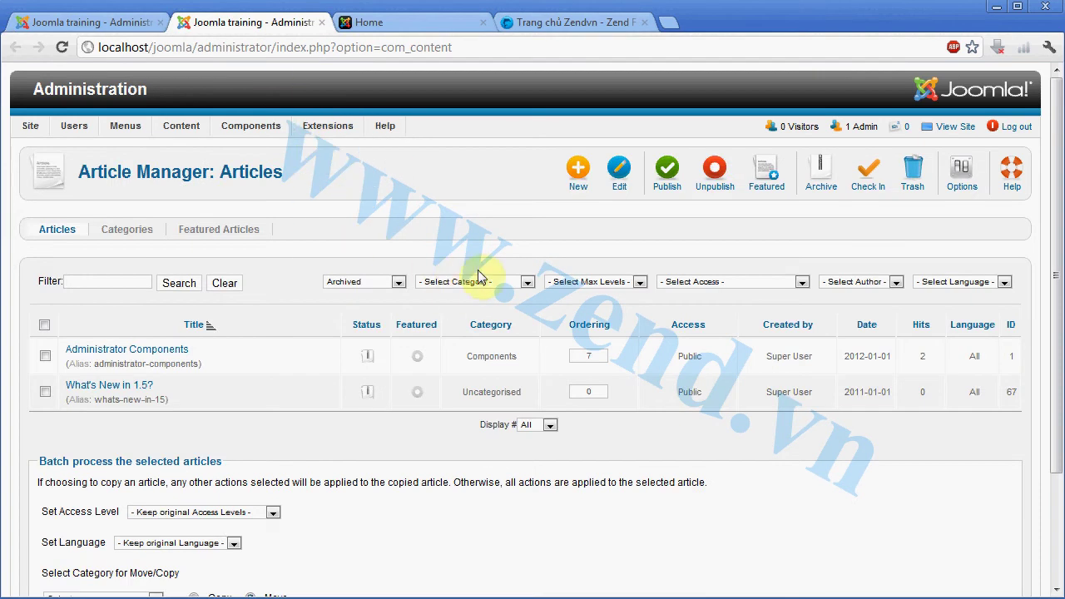
left_click(399, 281)
left_click(389, 295)
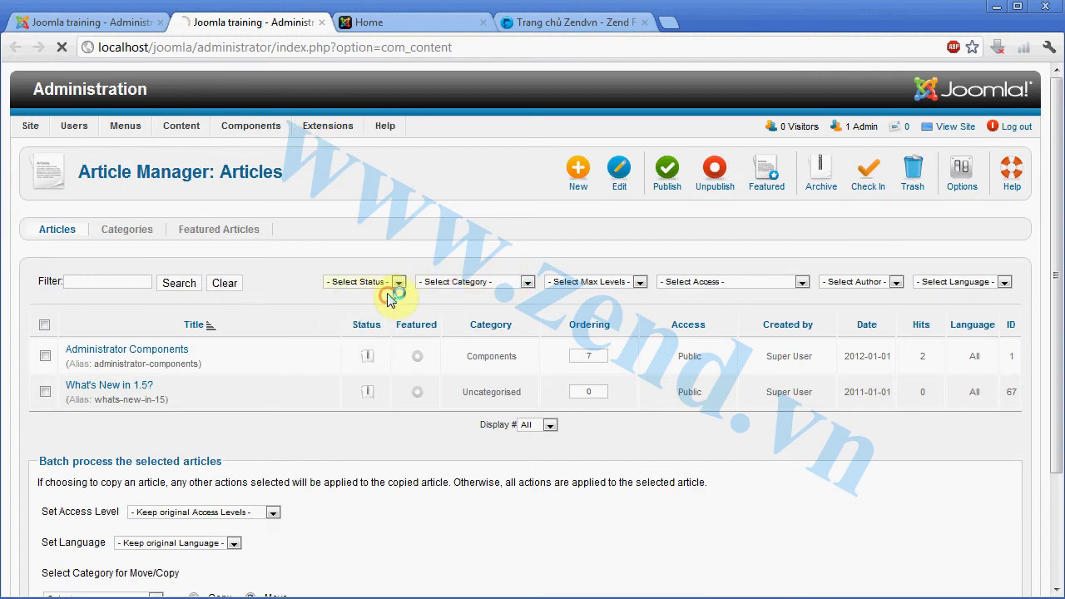
left_click(524, 283)
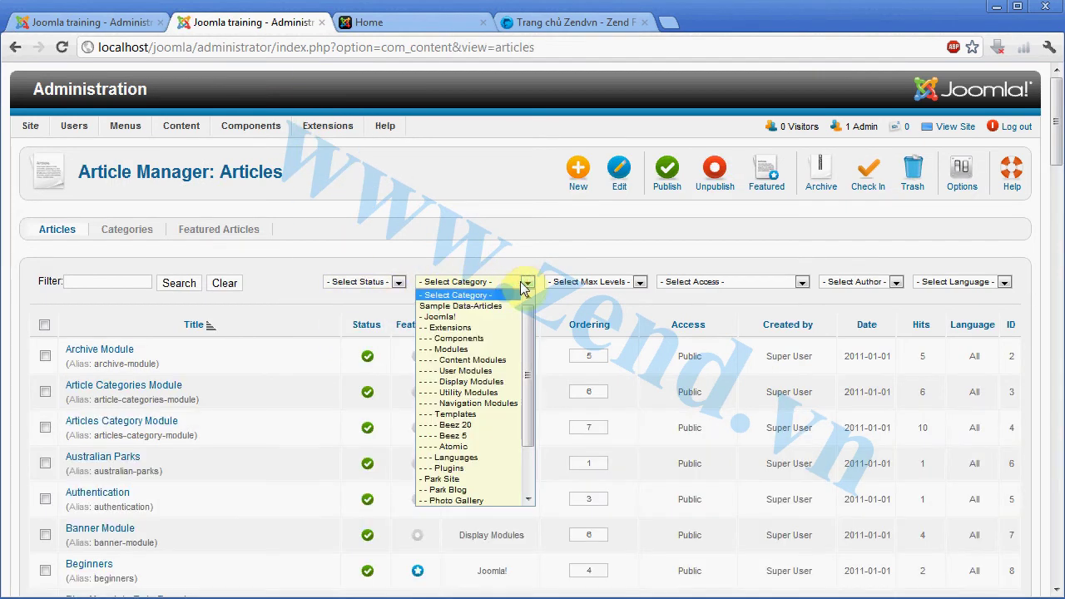
left_click(466, 317)
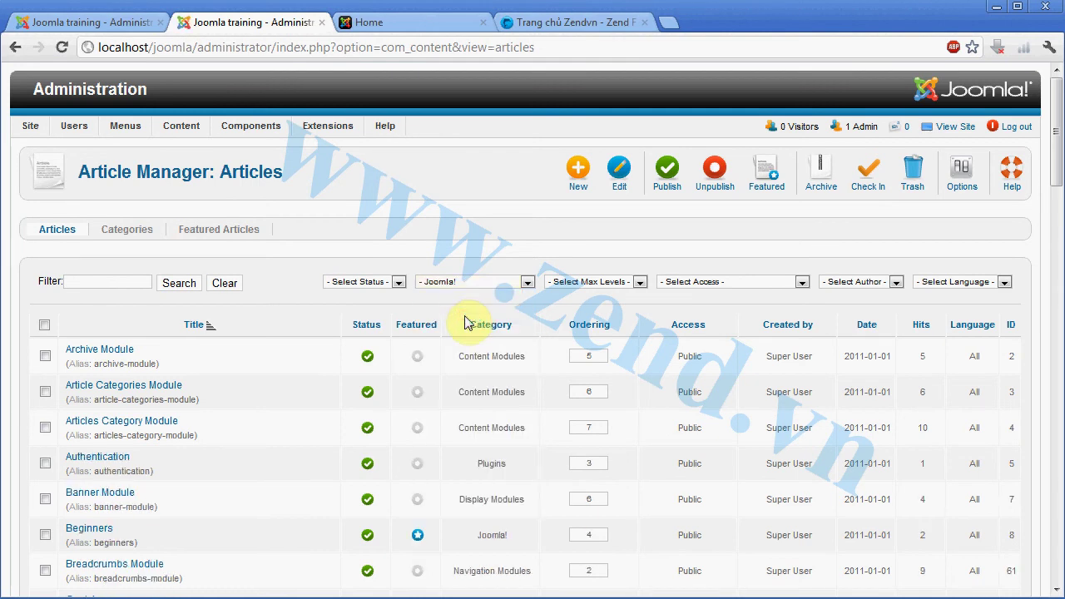
- Toggle the Beginners article's featured star, then return to the Latest News module
scroll(466, 322, "down", 1)
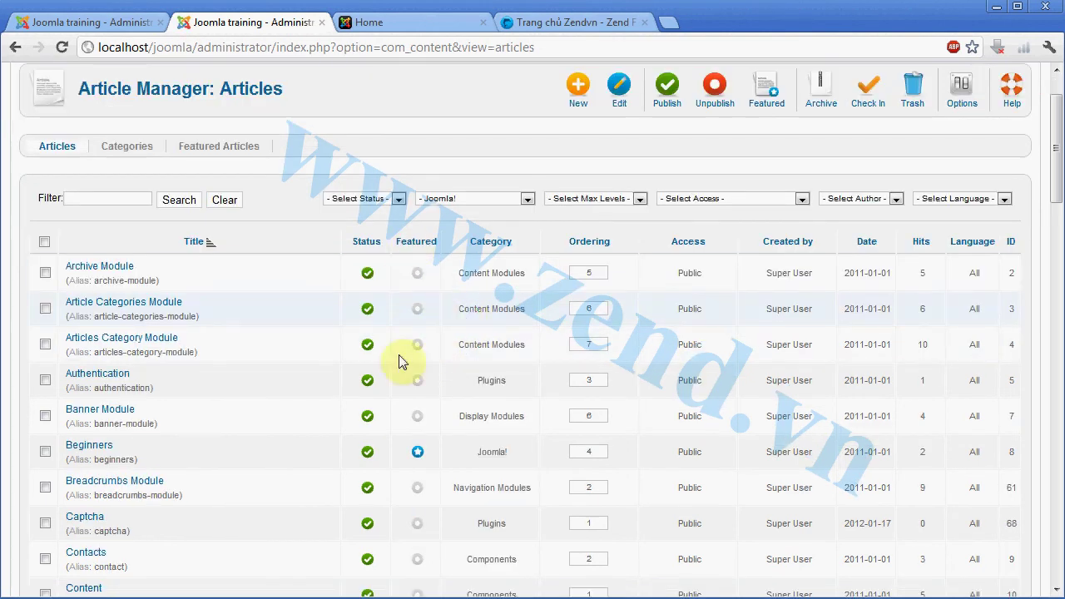
left_click(415, 452)
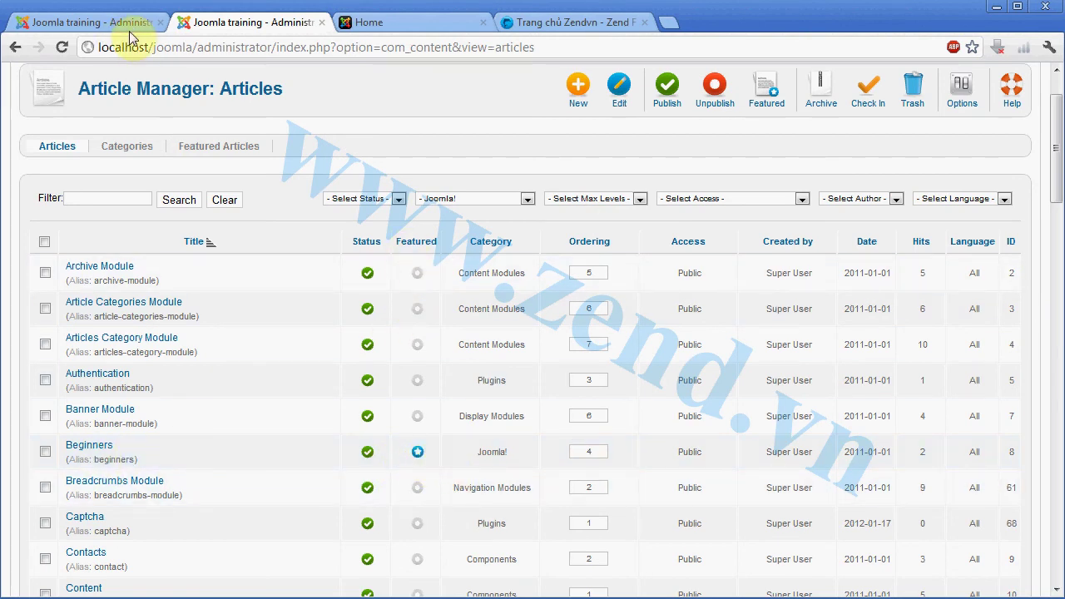
left_click(100, 22)
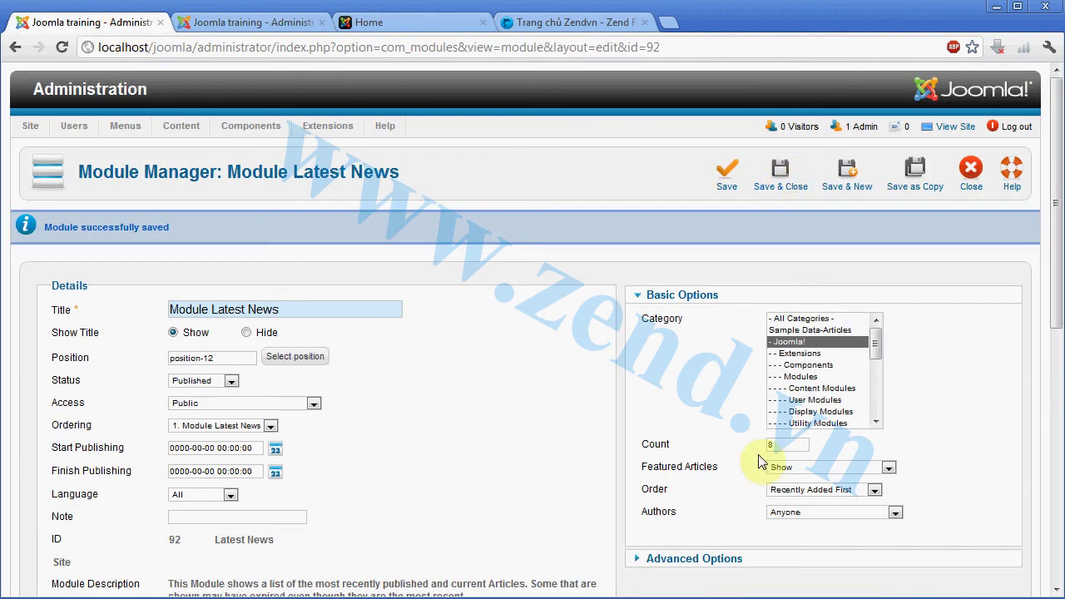
- Set the Latest News module's Featured Articles to Hide and save it
mouse_move(739, 471)
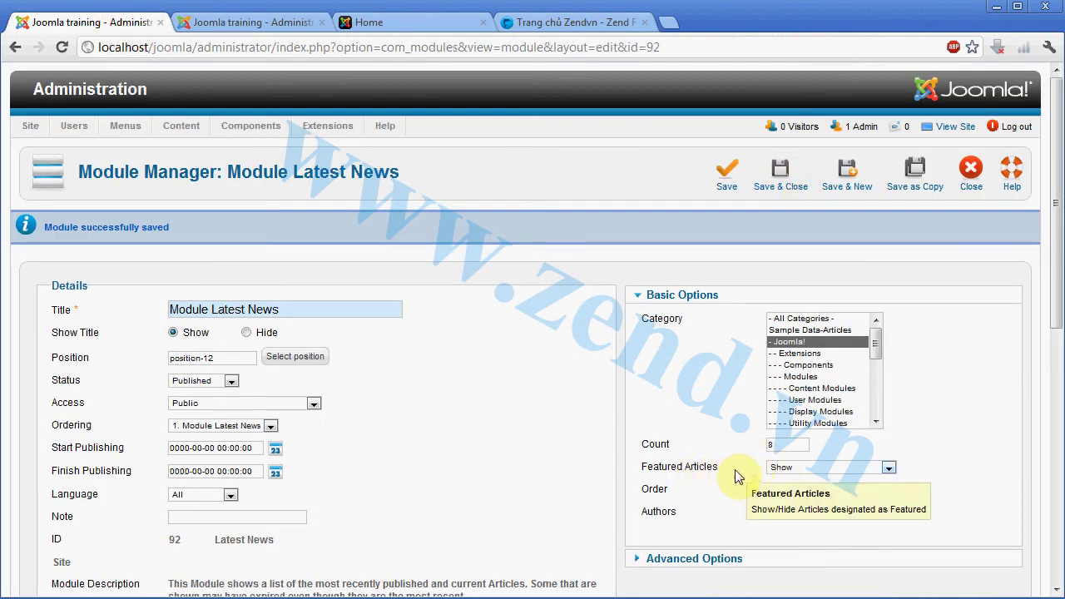
left_click(800, 471)
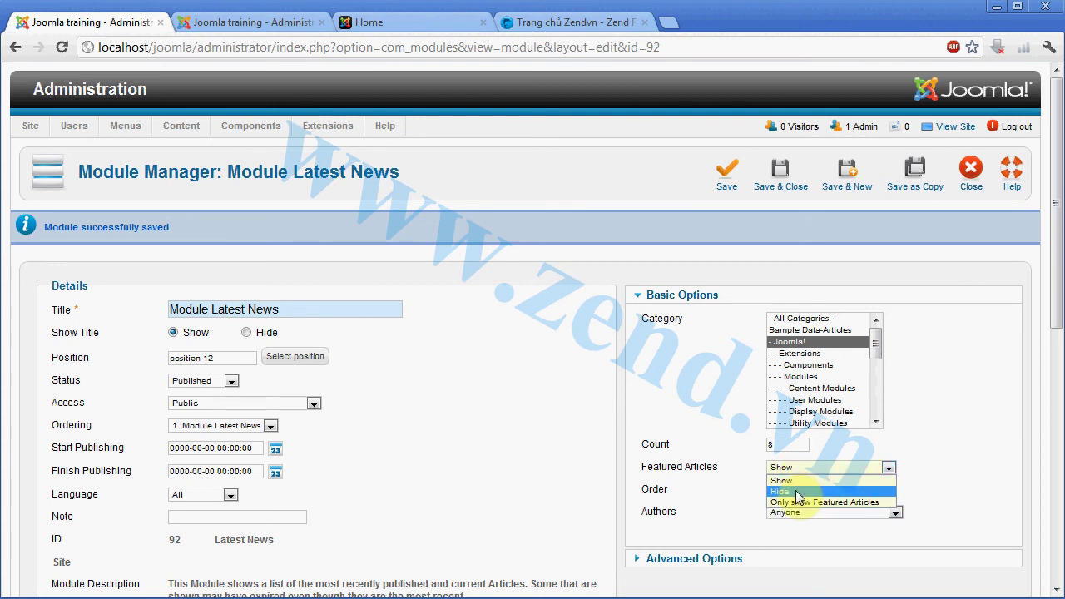
left_click(797, 491)
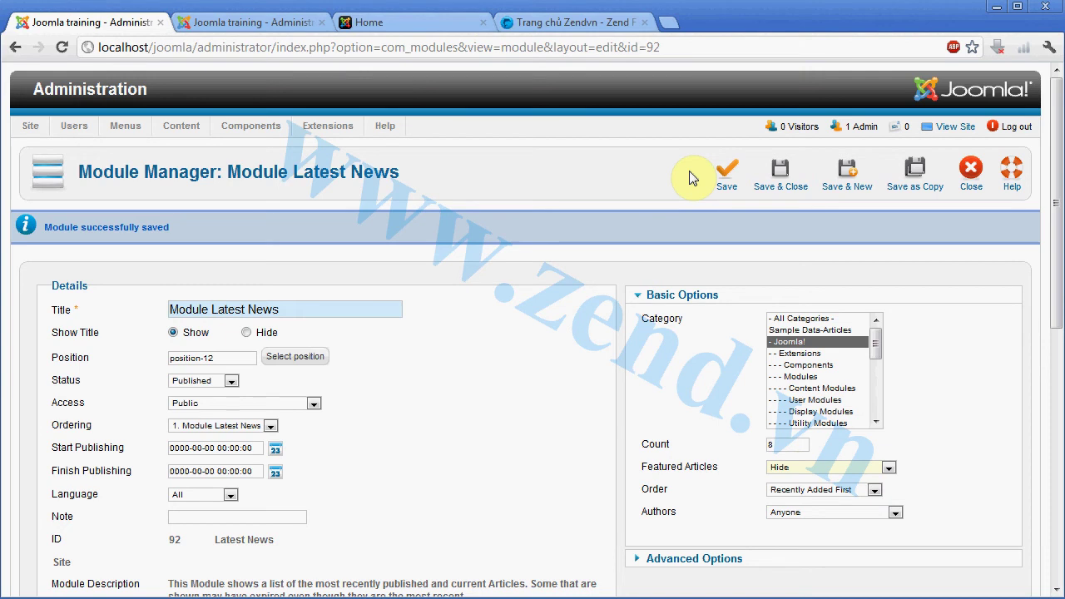
left_click(739, 183)
- Make Beginners featured and reload the home page to confirm it disappears from latest news
left_click(369, 22)
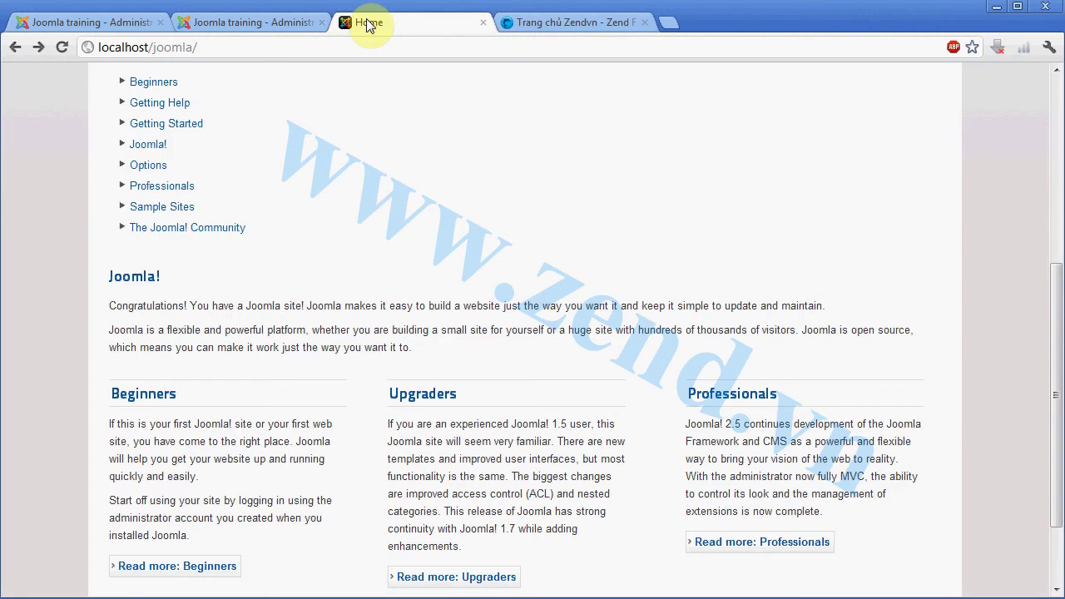
scroll(230, 178, "up", 1)
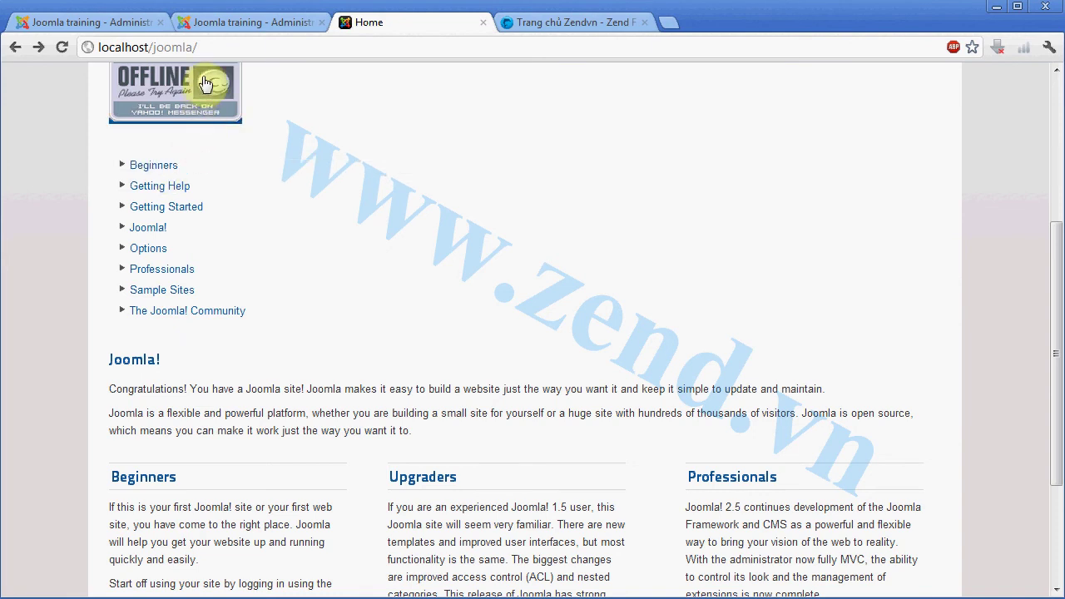
left_click(239, 30)
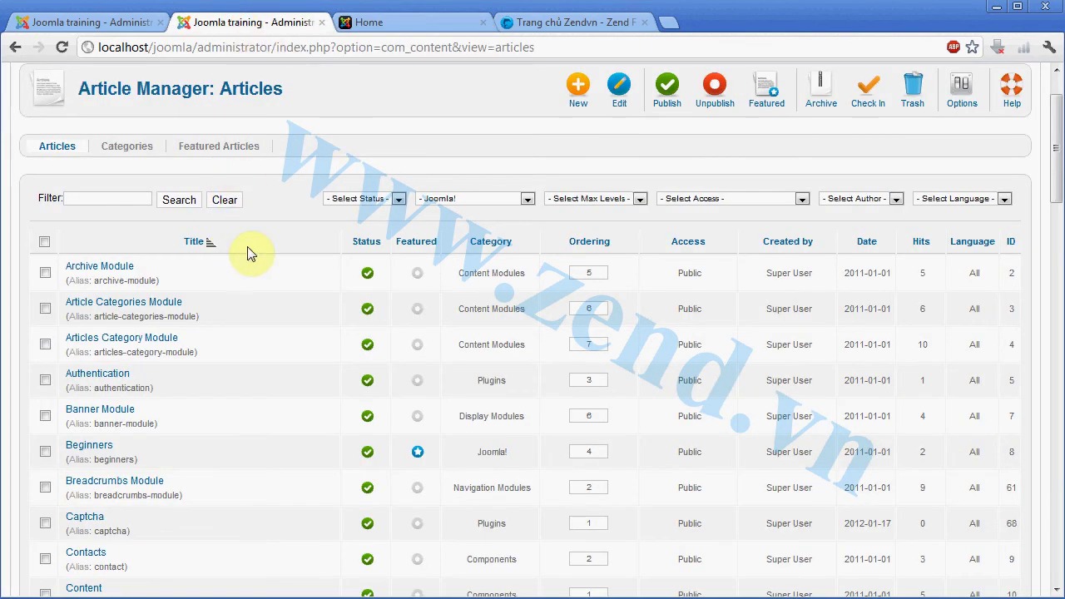
left_click(417, 454)
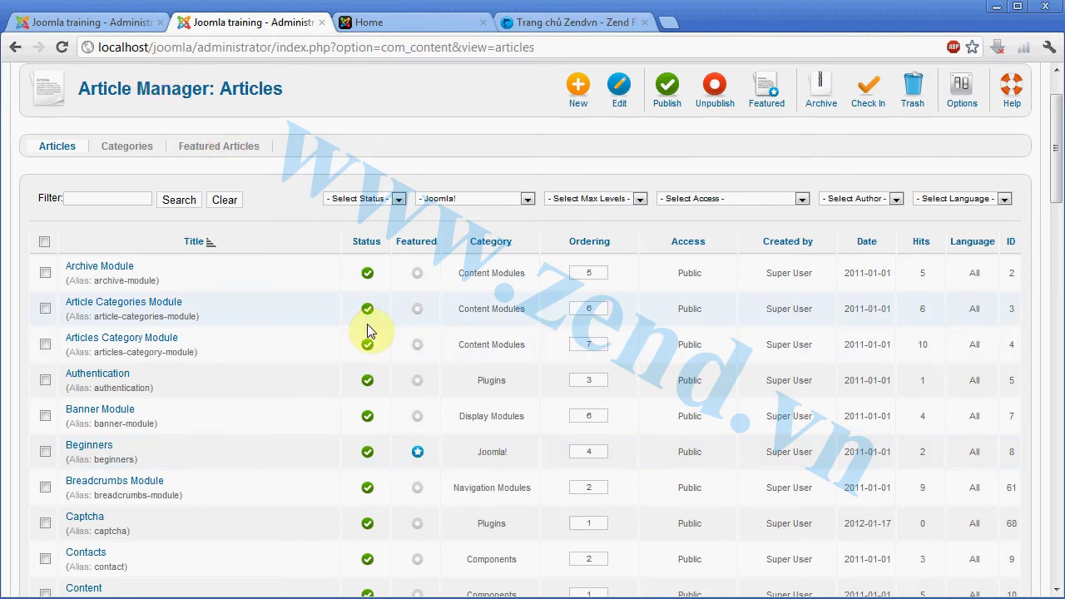
left_click(387, 30)
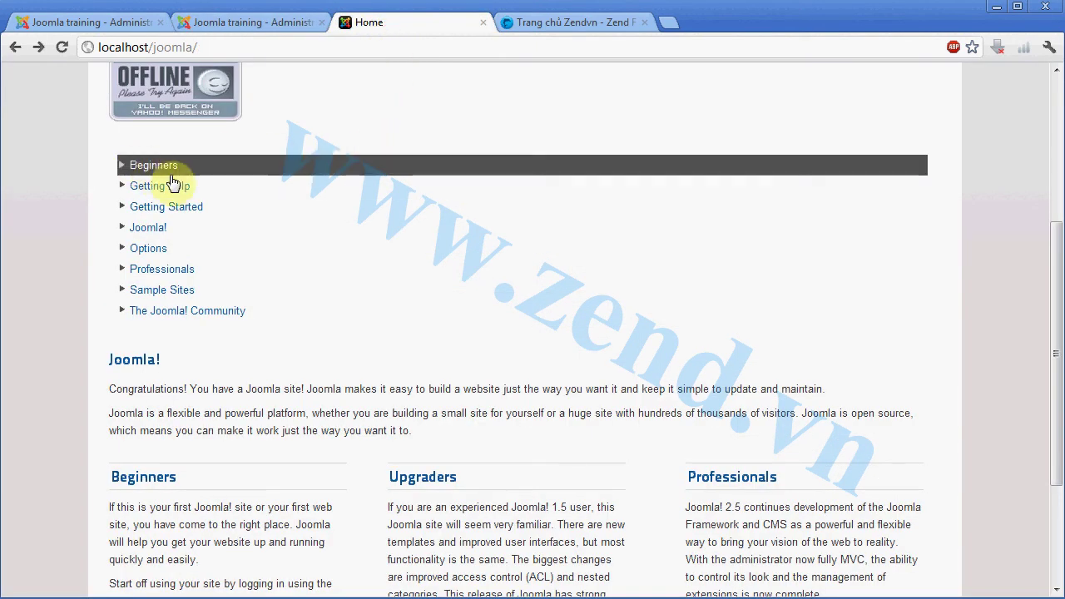
left_click(264, 53)
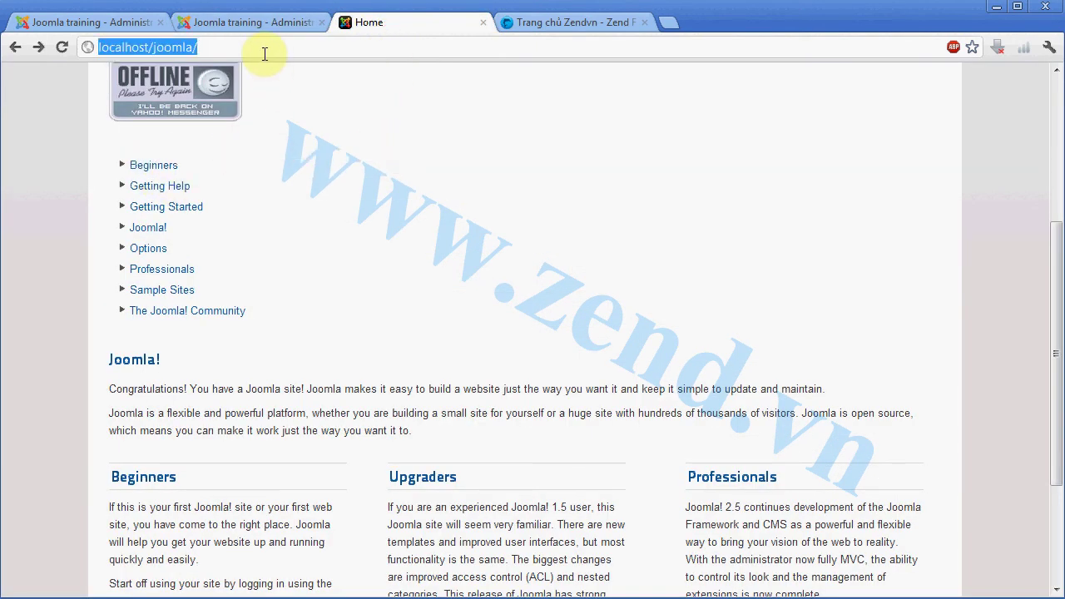
key("Return")
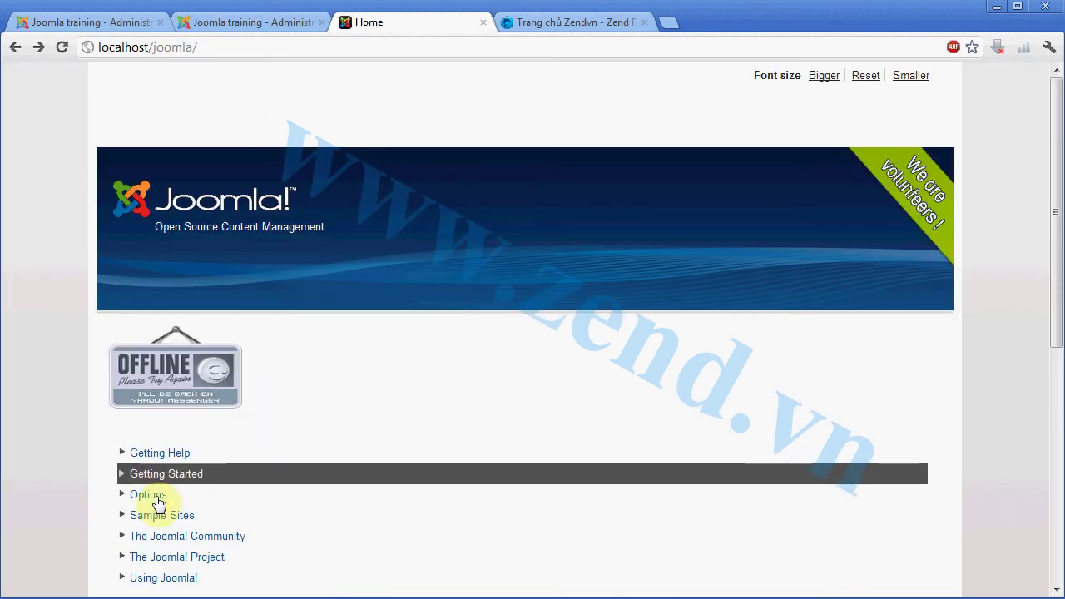
left_click(83, 22)
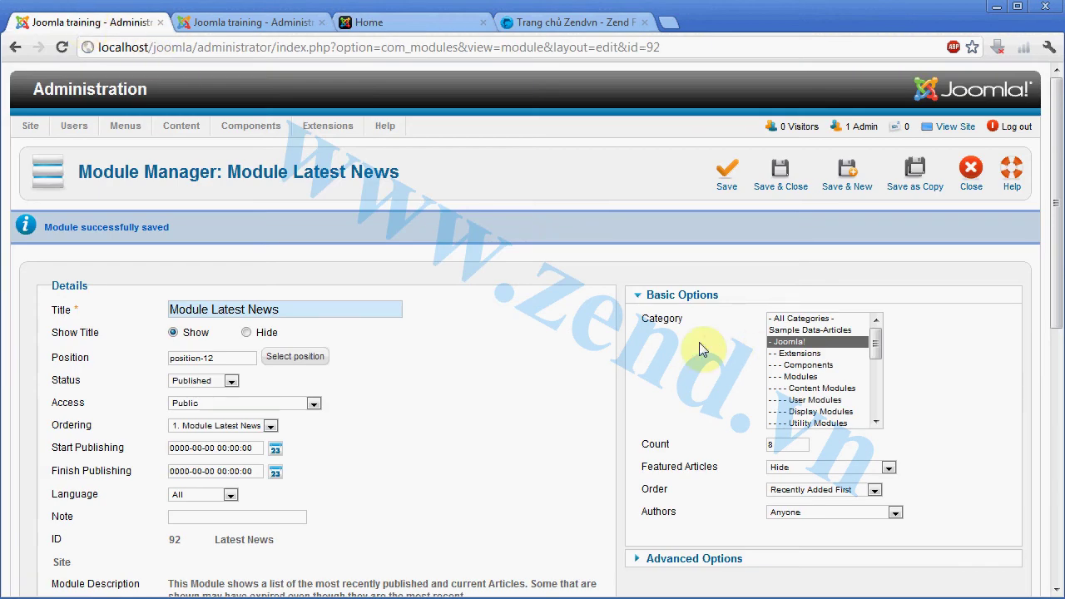
- Open the Latest News module's Featured Articles dropdown
scroll(831, 406, "down", 2)
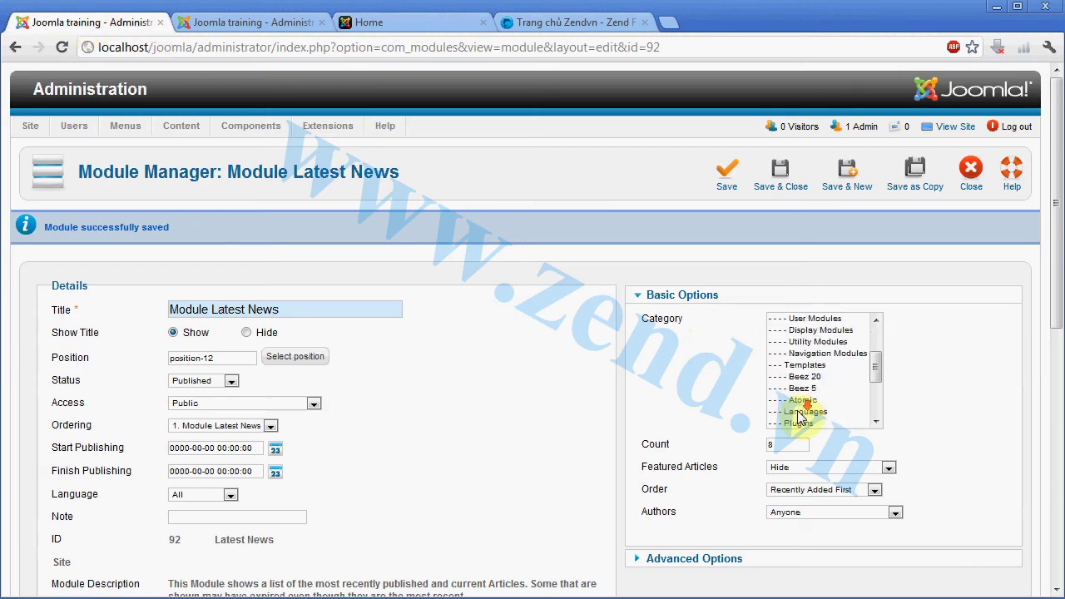
left_click(874, 472)
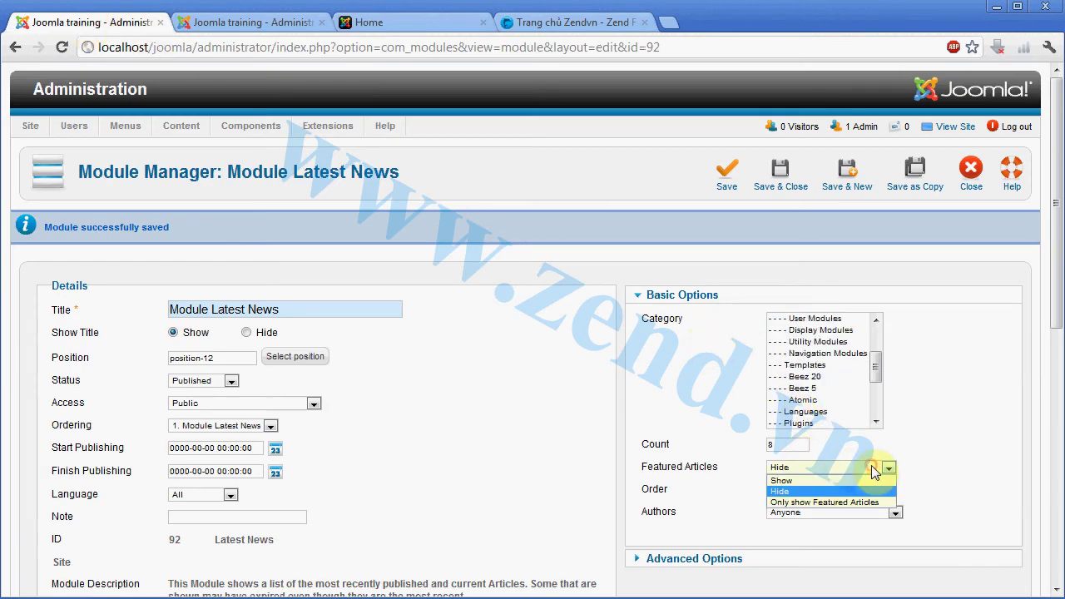
- Set Featured Articles to show only featured, save, and reload the front page to verify
left_click(830, 502)
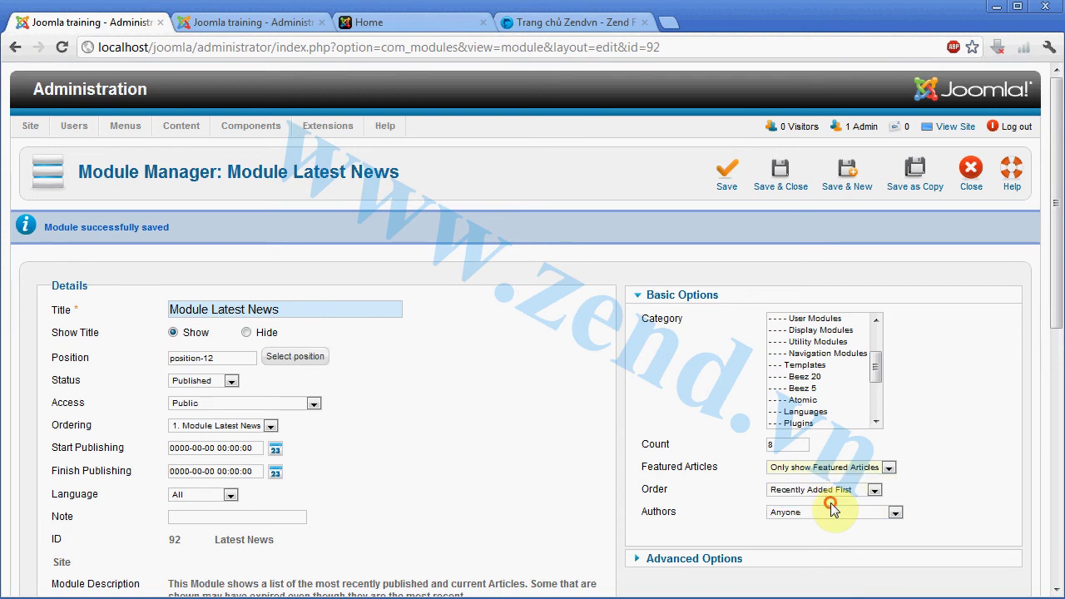
left_click(744, 185)
left_click(369, 23)
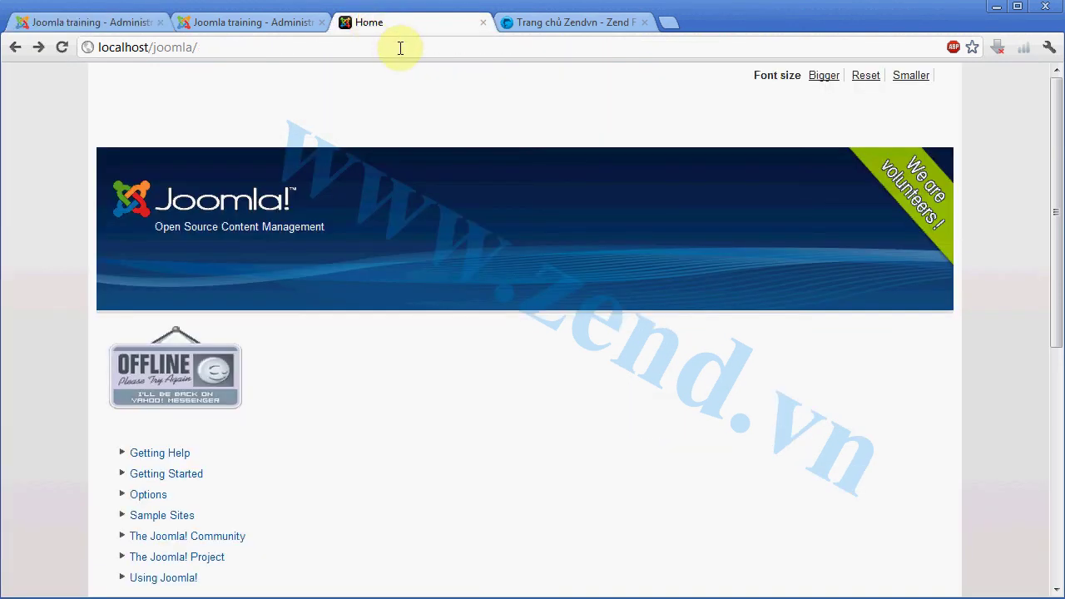
key("F5")
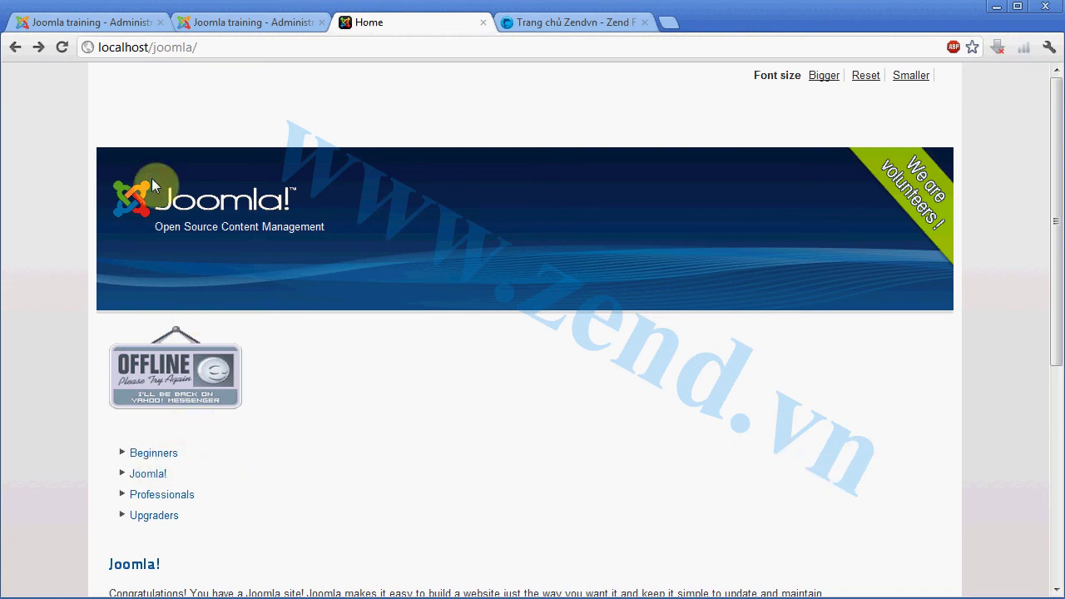
left_click(90, 22)
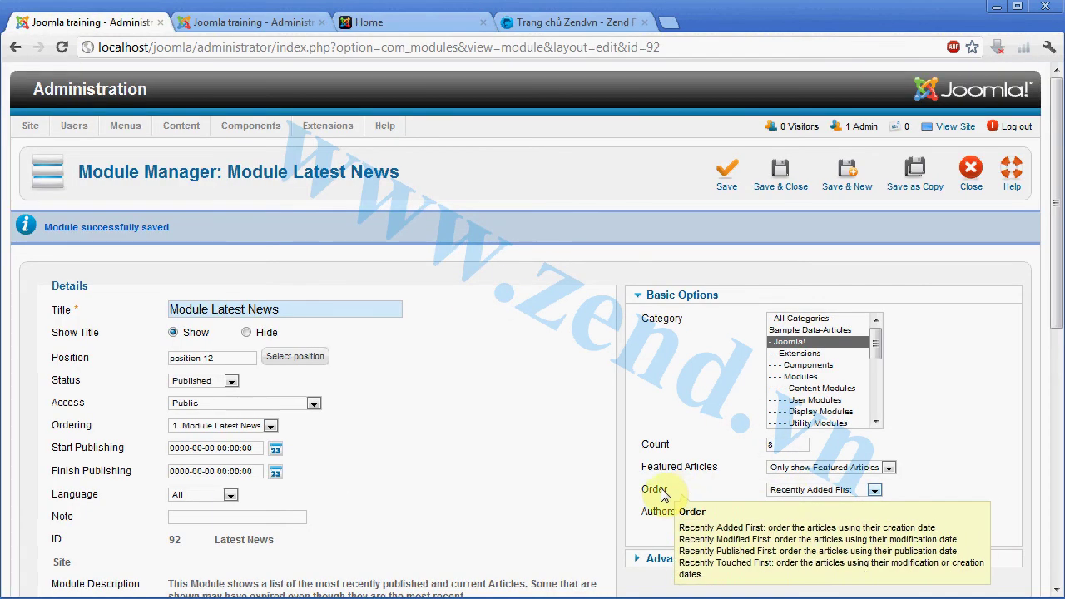
- Review the Order dropdown options without changing them, then bring up Article Manager
left_click(823, 491)
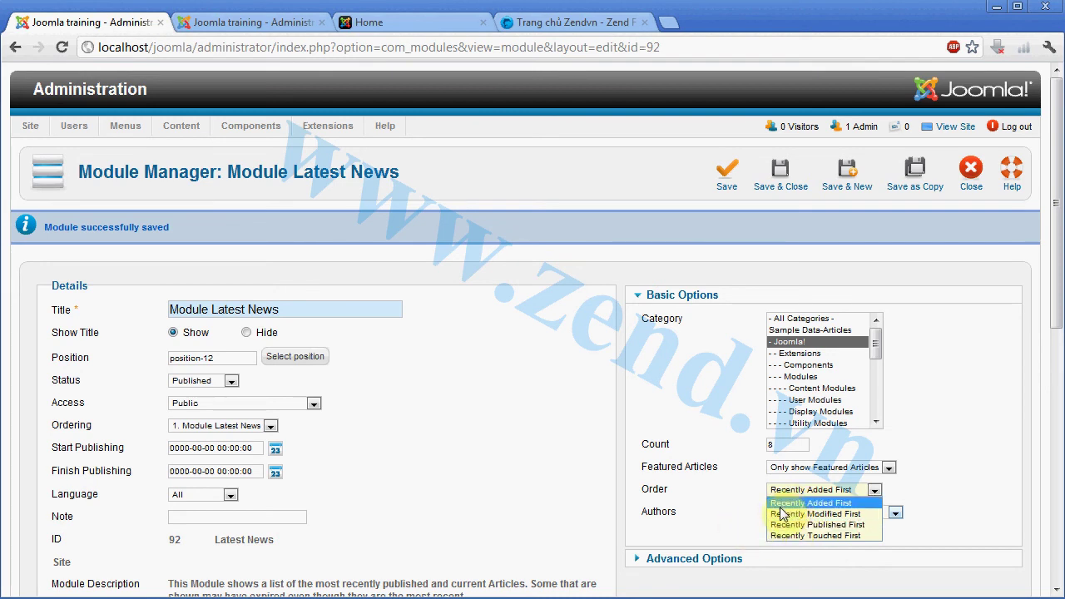
left_click(715, 520)
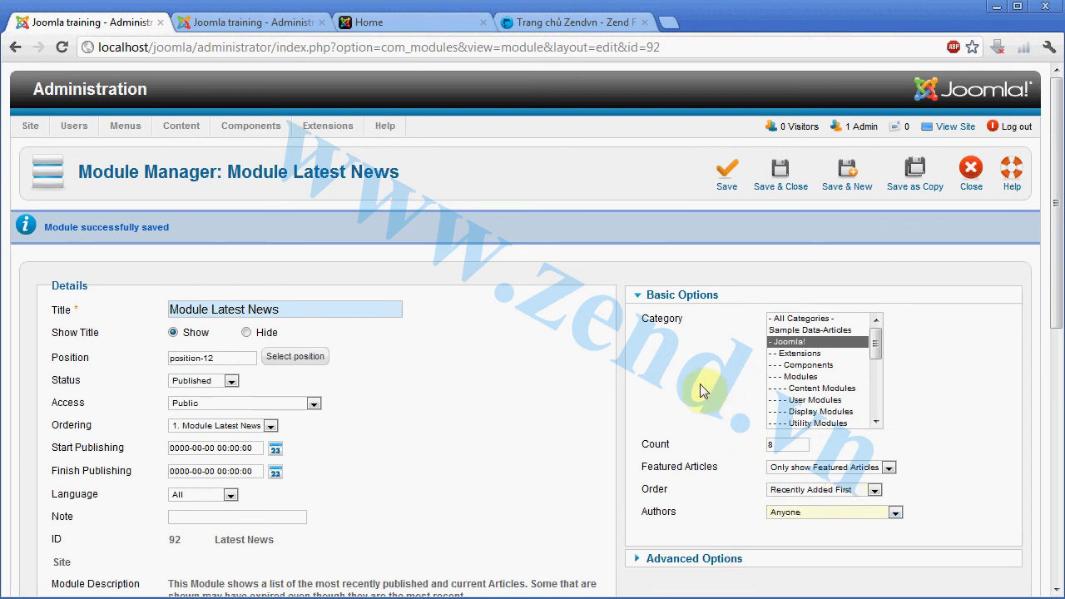
left_click(272, 25)
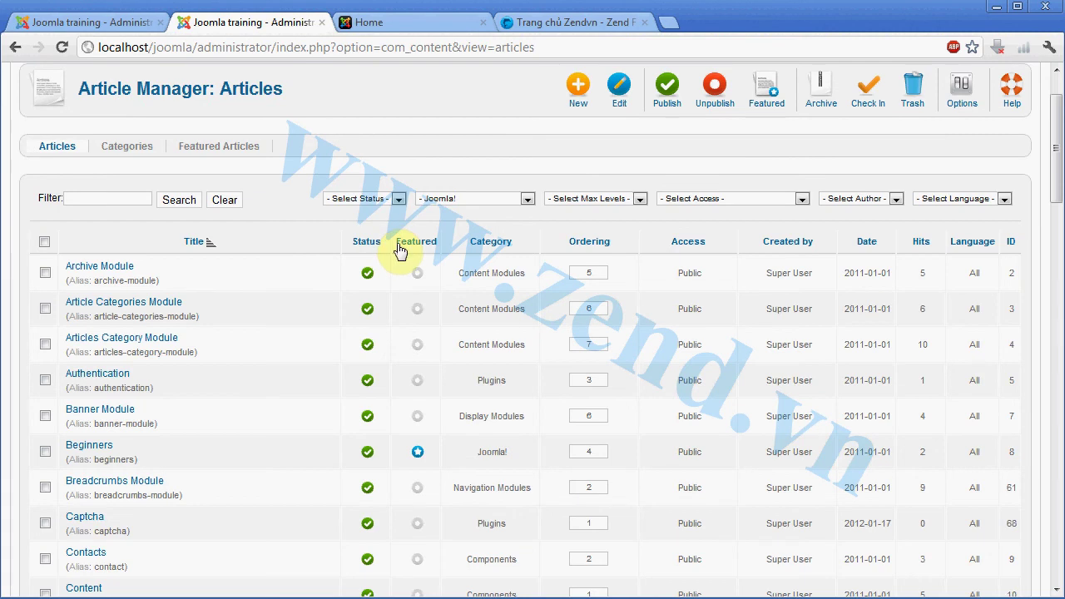
- Enter 'Giới thiệu' as the new article's title and select it for copying
scroll(412, 323, "down", 1)
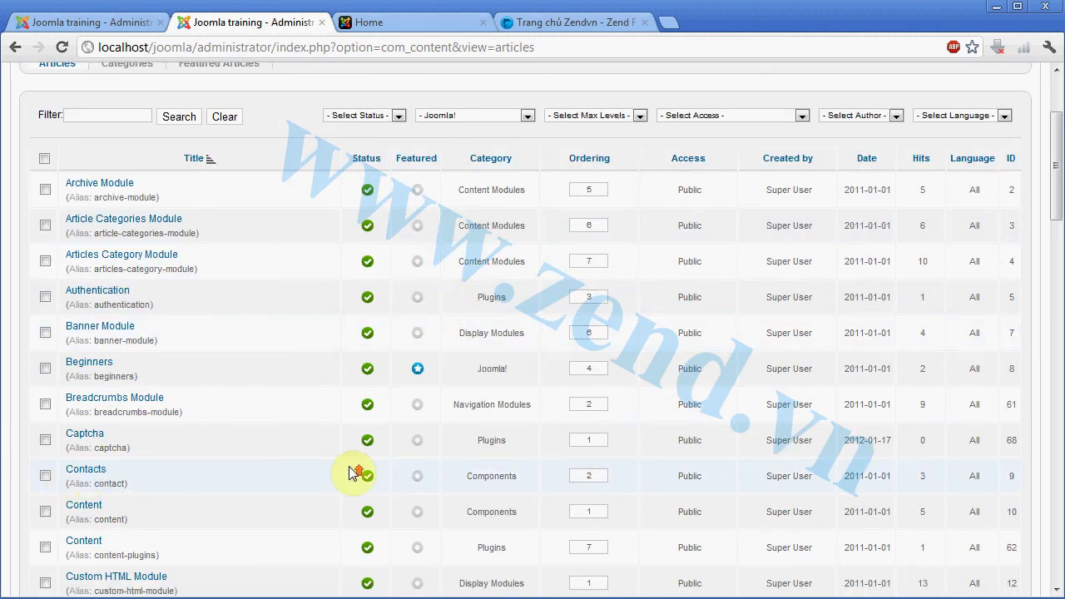
scroll(362, 470, "up", 2)
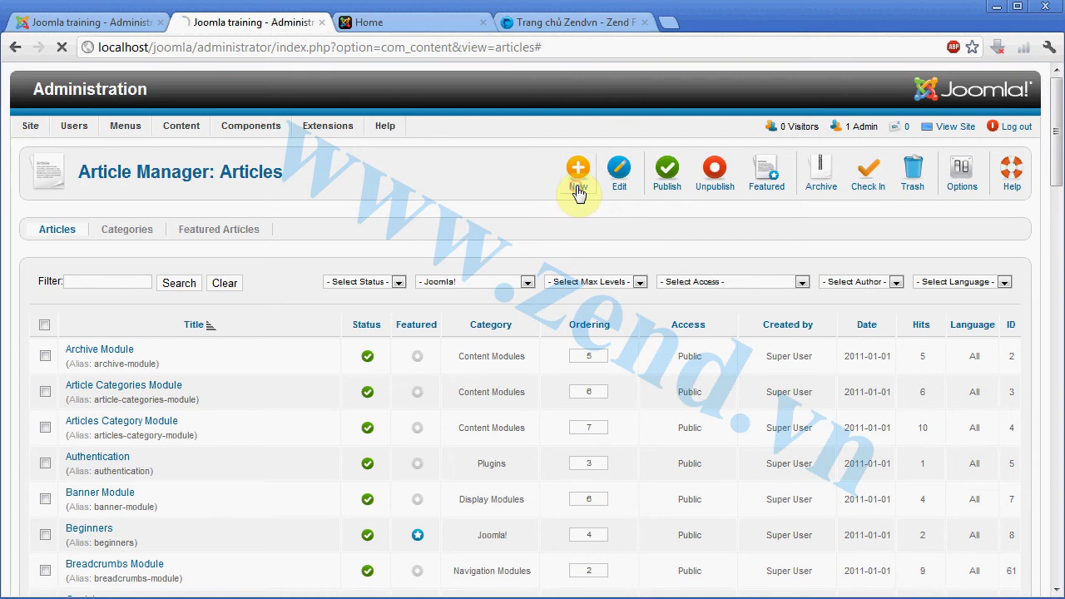
left_click(309, 266)
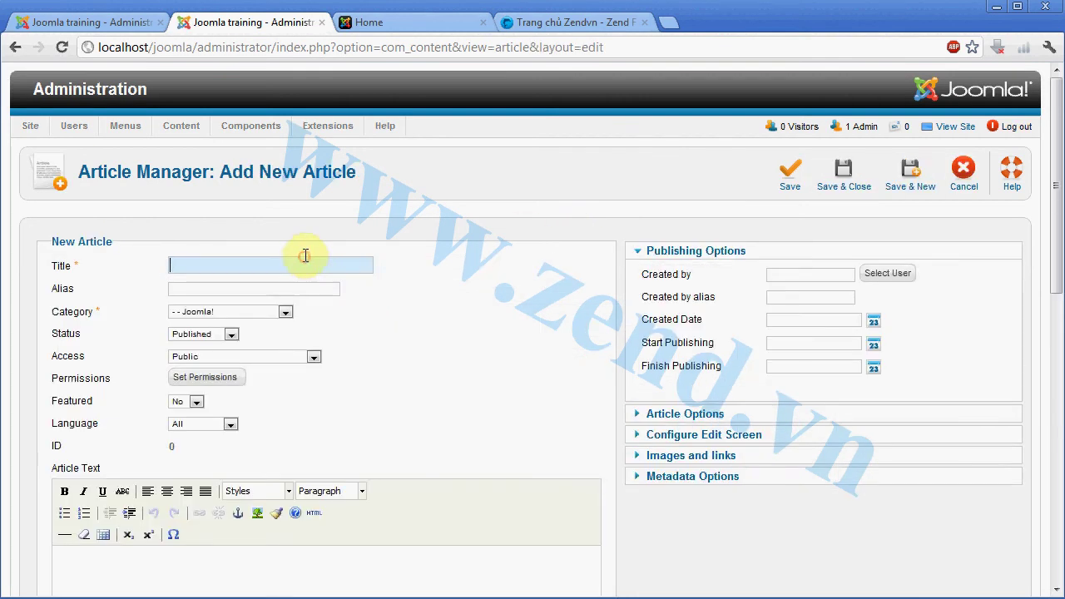
type("Giới thiệu")
left_click(297, 289)
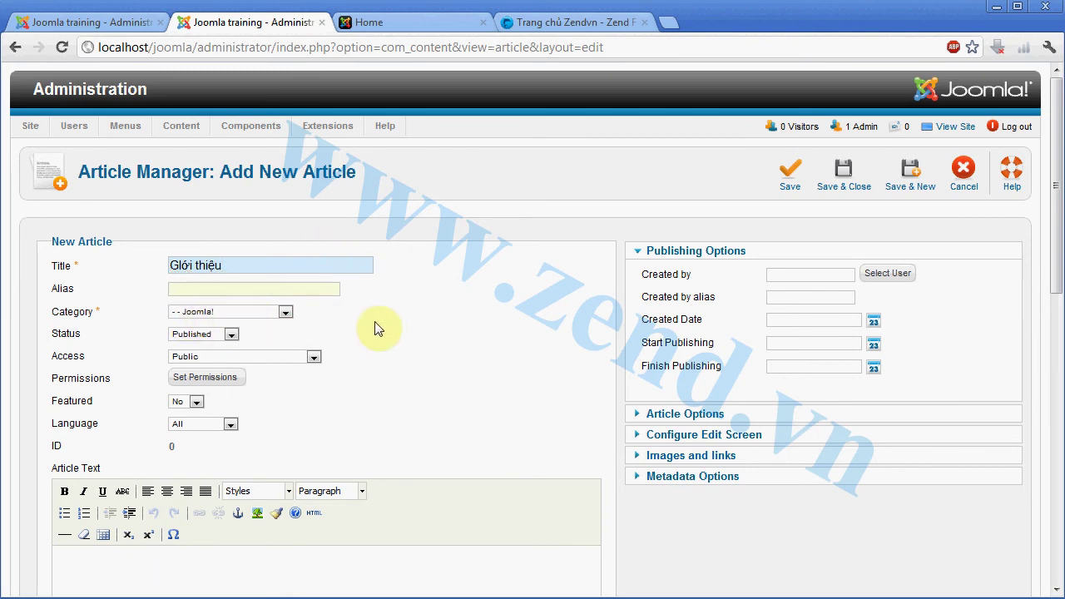
scroll(376, 329, "down", 2)
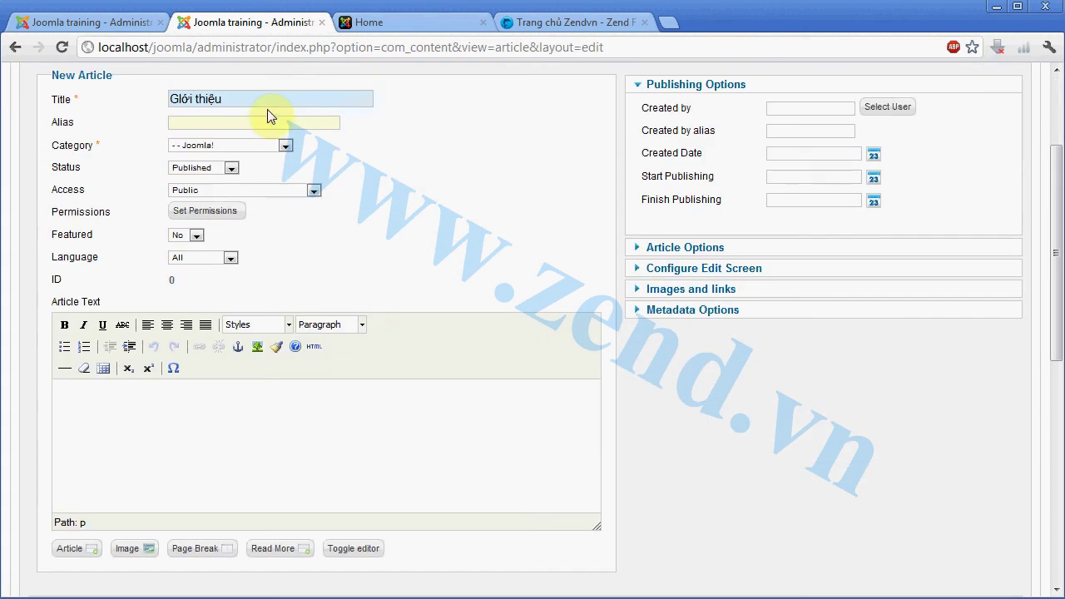
left_click(262, 103)
key("ctrl+a")
- Put 'Giới thiệu' in the article body and save the article
left_click(248, 401)
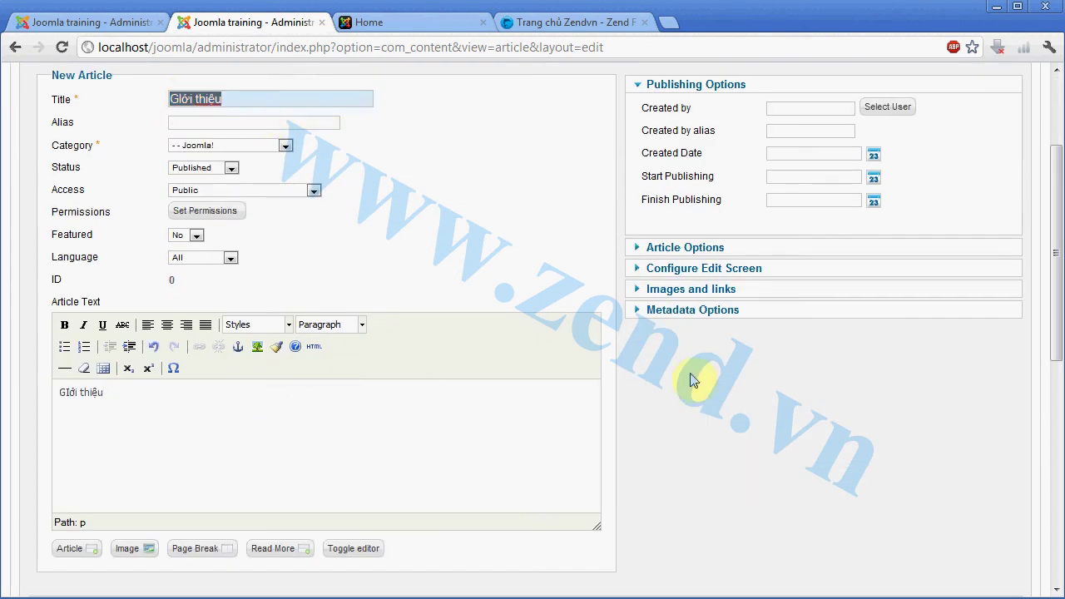
scroll(724, 351, "up", 2)
left_click(784, 175)
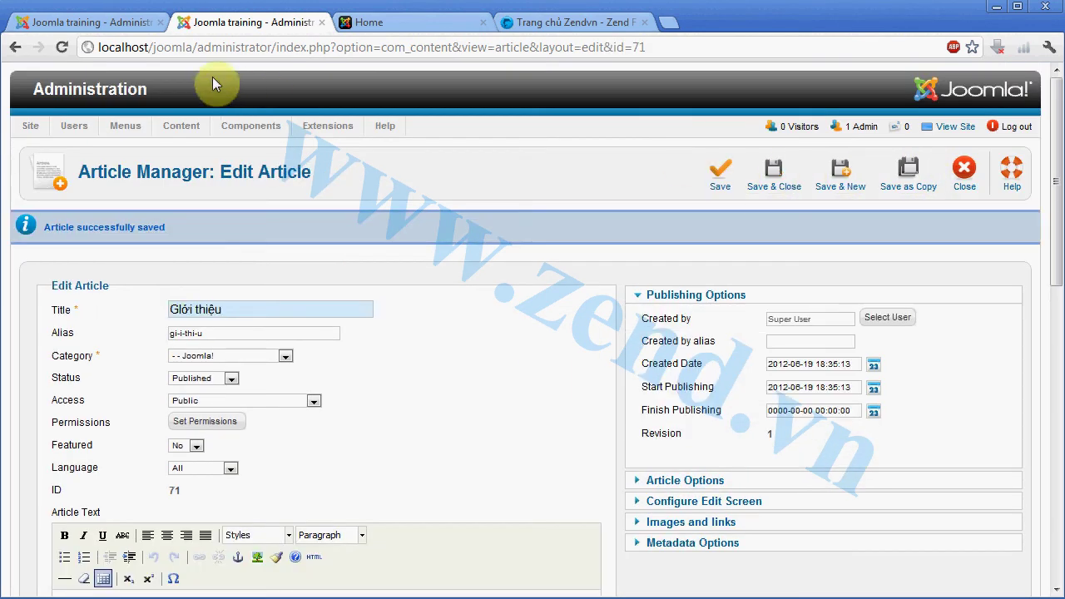
left_click(98, 22)
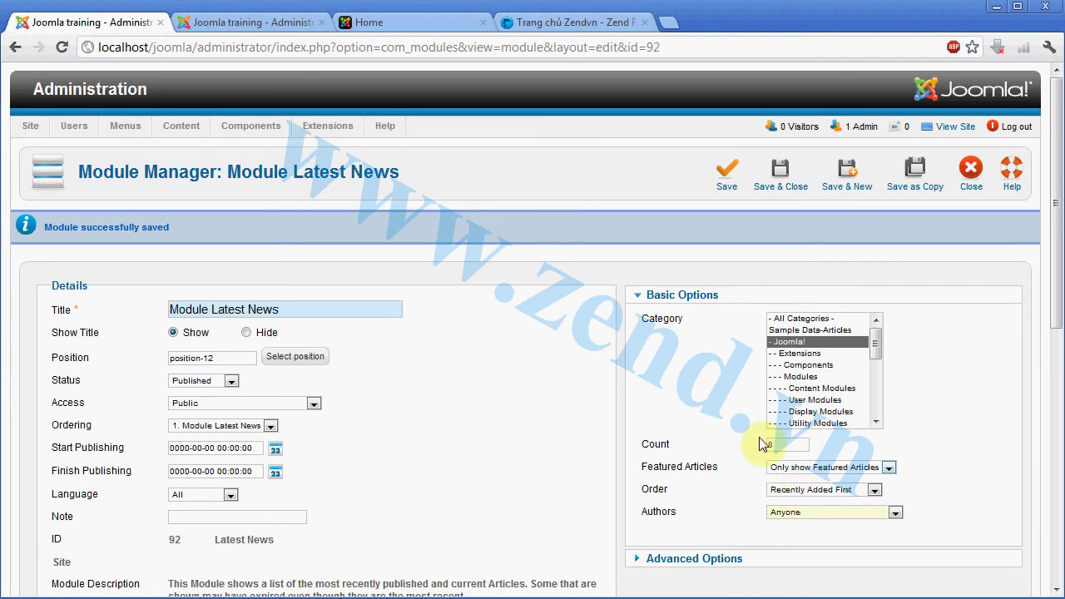
left_click(408, 24)
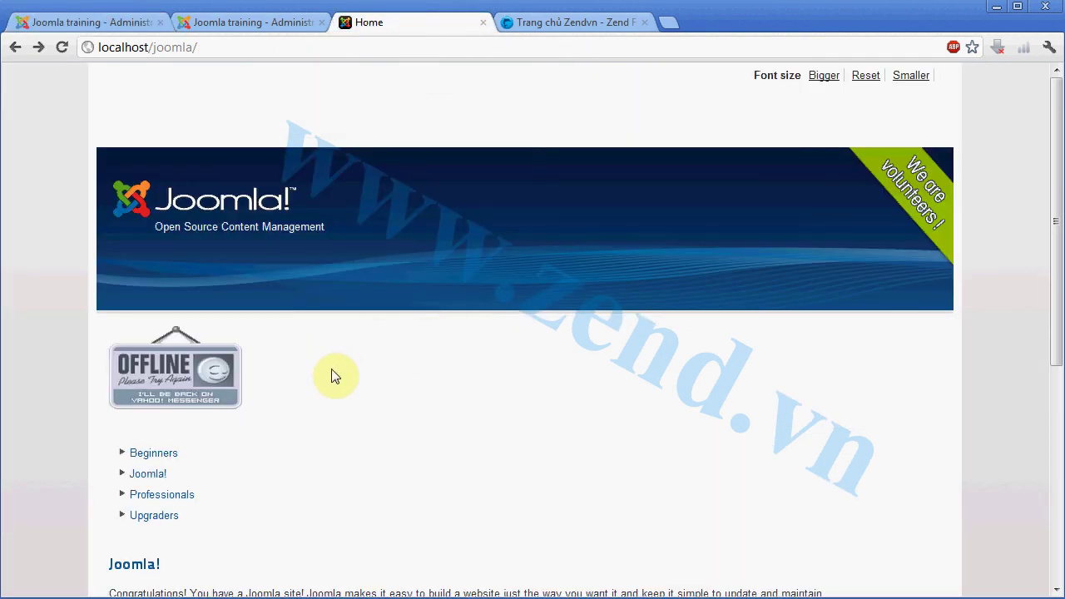
left_click(206, 461)
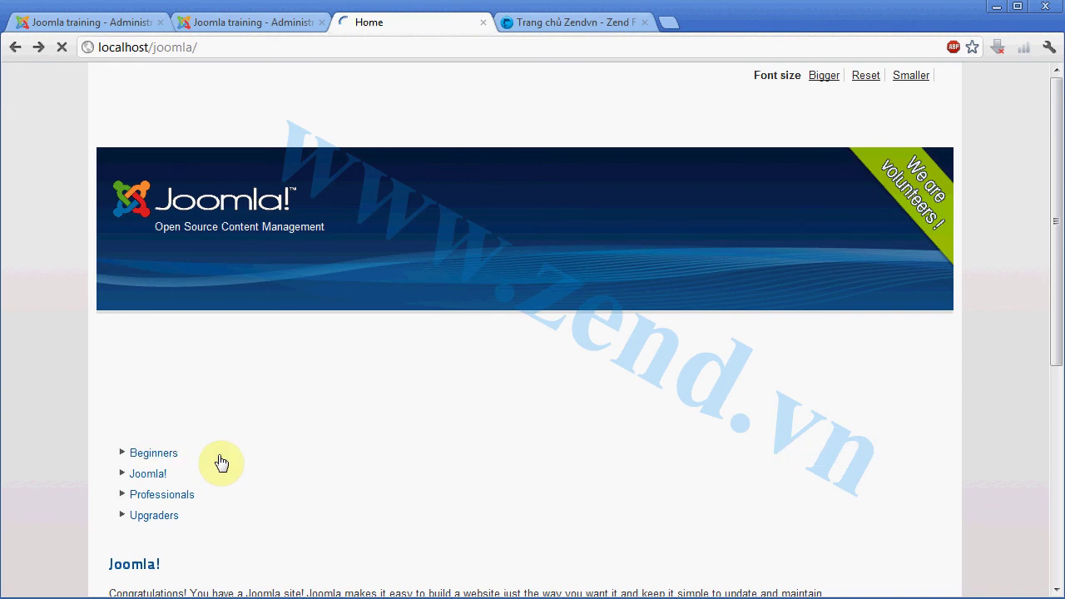
left_click(206, 463)
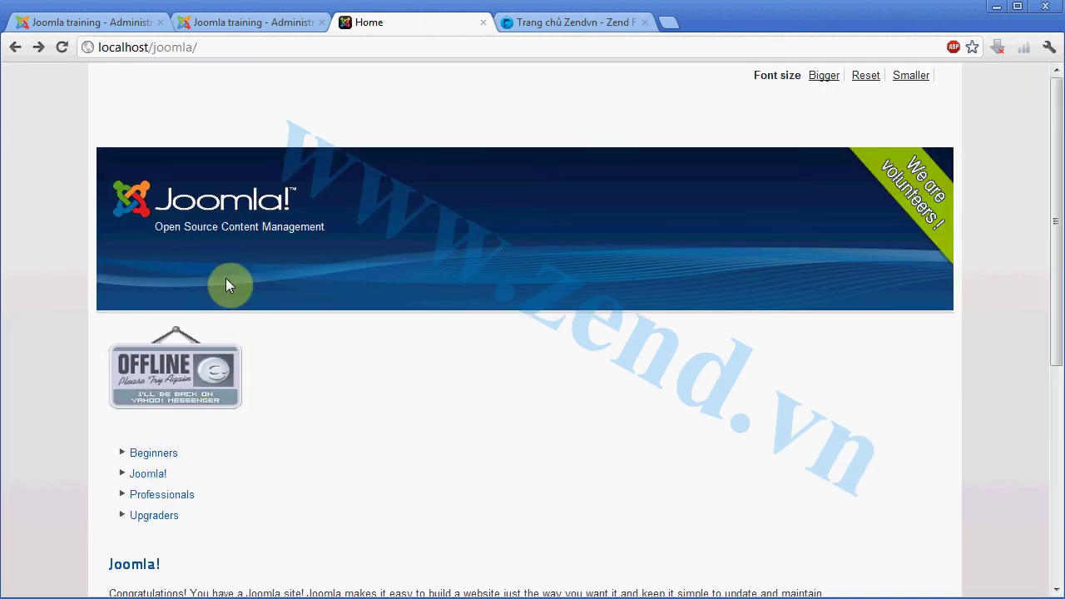
left_click(83, 27)
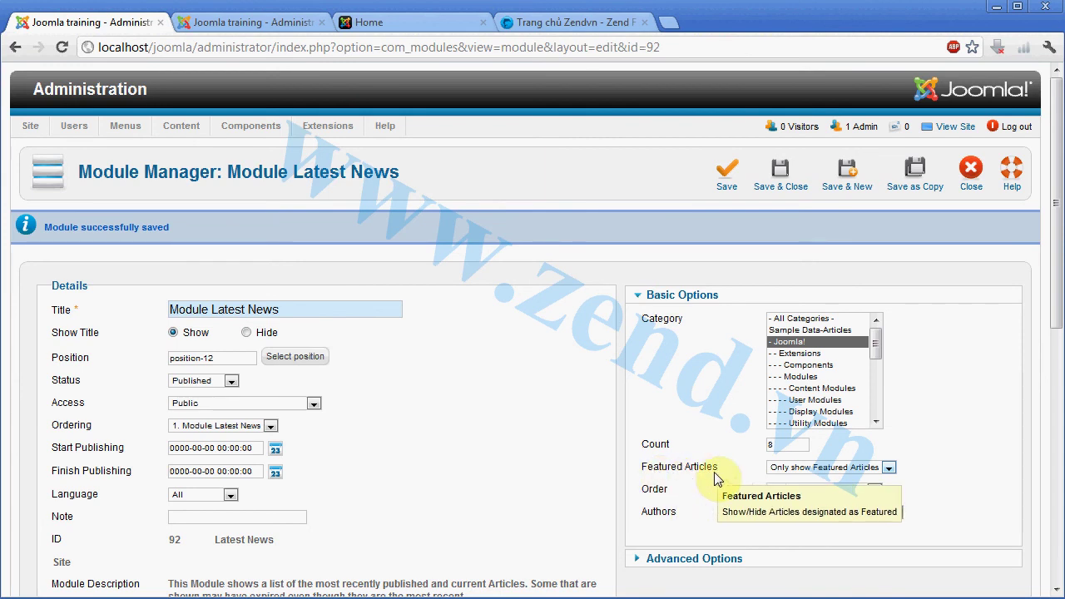
- Set the Latest News module's Featured Articles to Show and save it
left_click(796, 468)
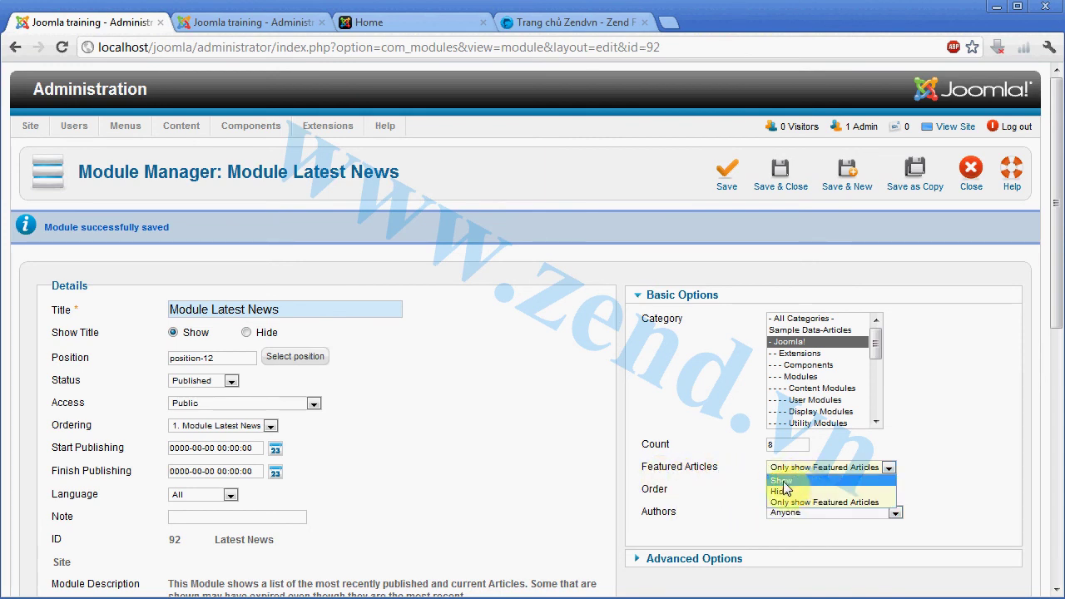
left_click(782, 481)
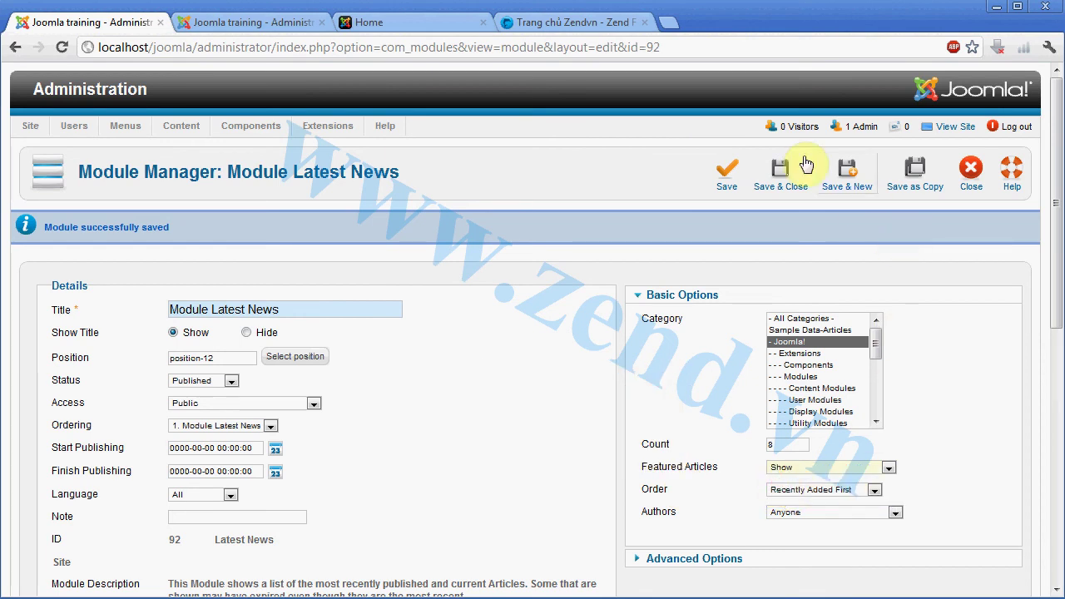
left_click(732, 174)
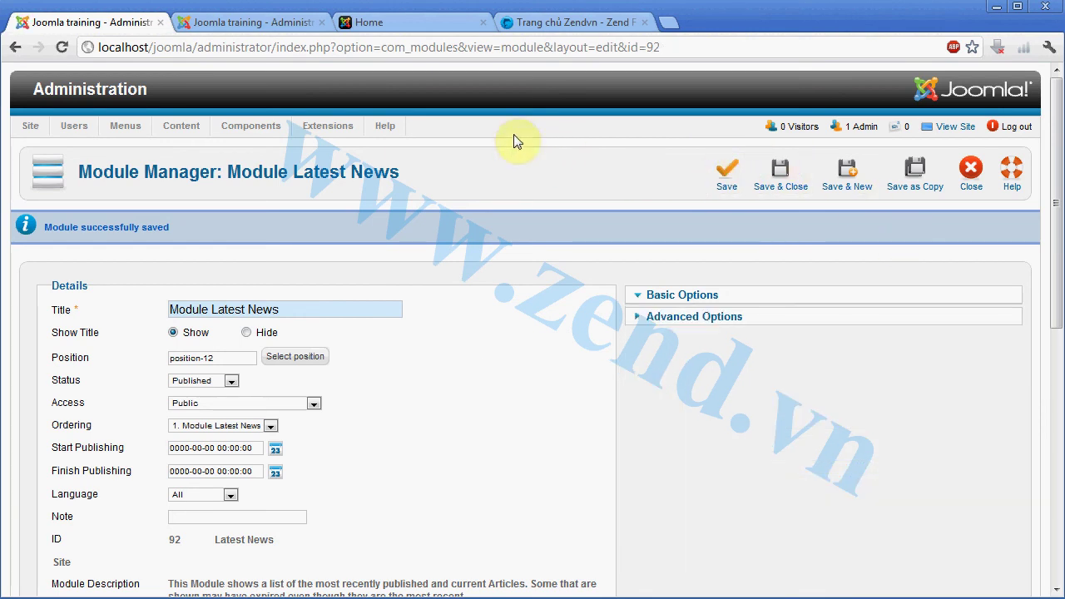
- Reload the front page to check Giới thiệu appears, then set Order to Recently Modified First
left_click(389, 22)
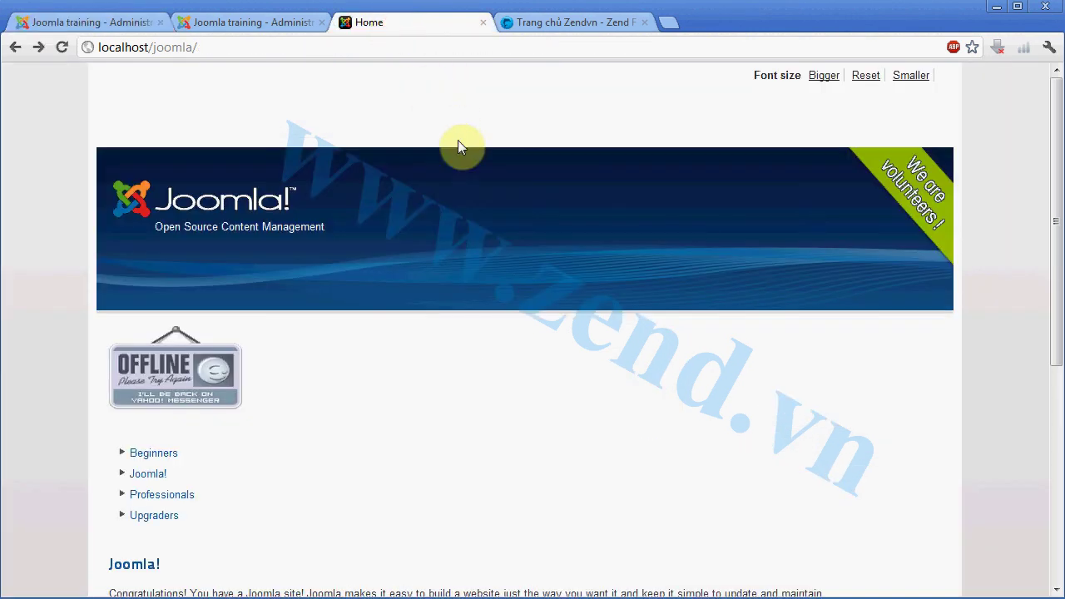
key("F1")
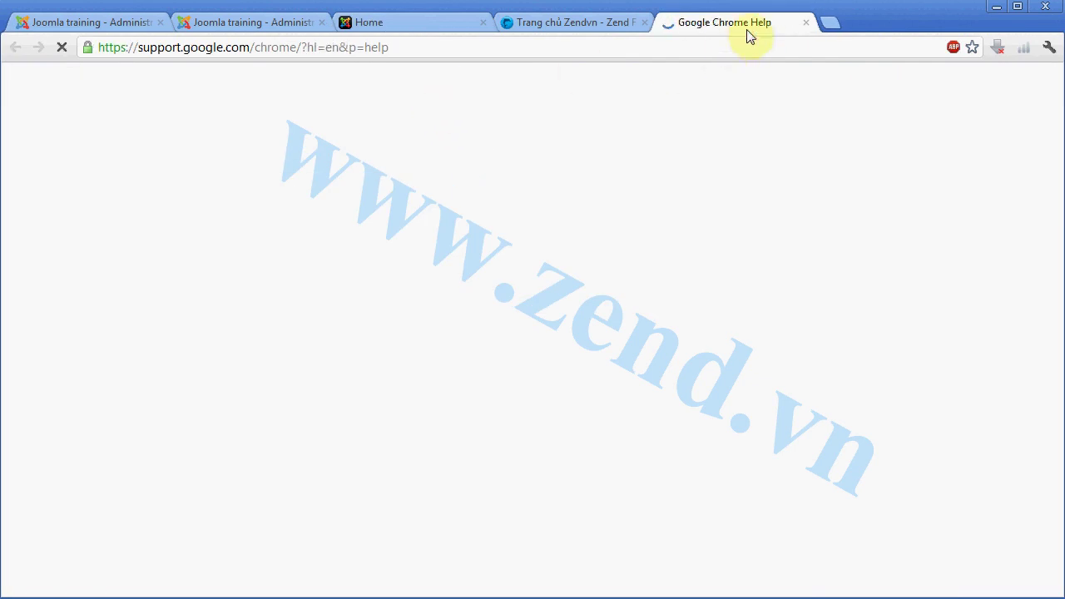
left_click(805, 22)
left_click(451, 23)
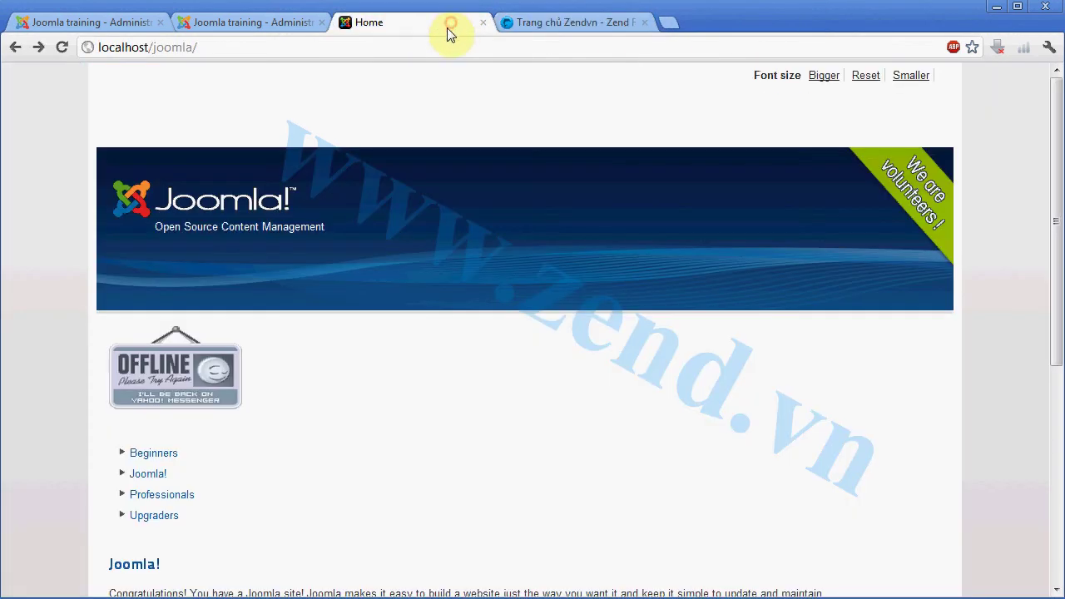
key("F5")
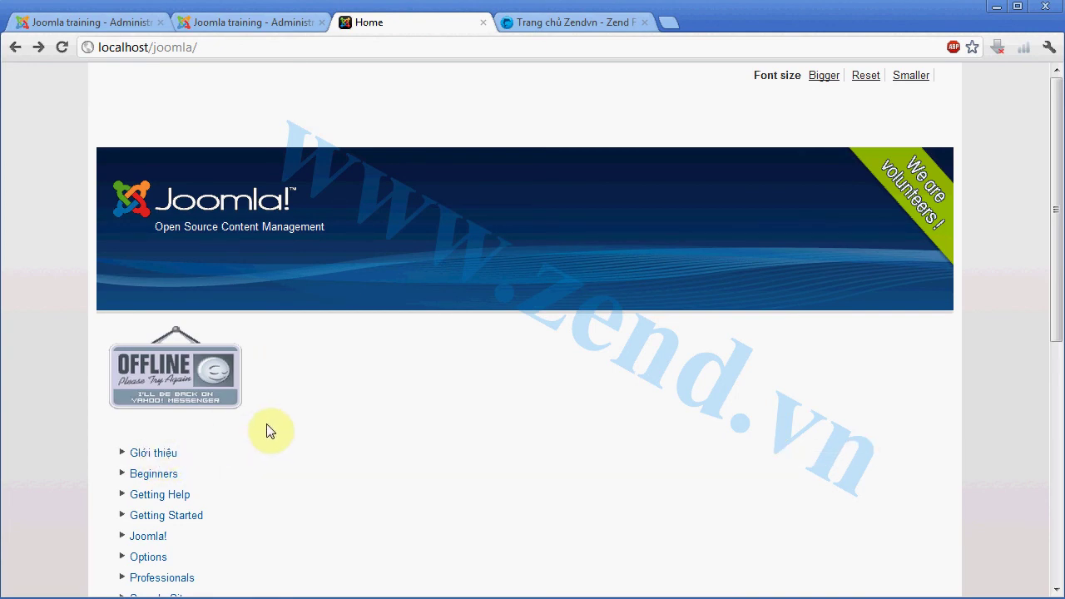
left_click(112, 23)
left_click(874, 490)
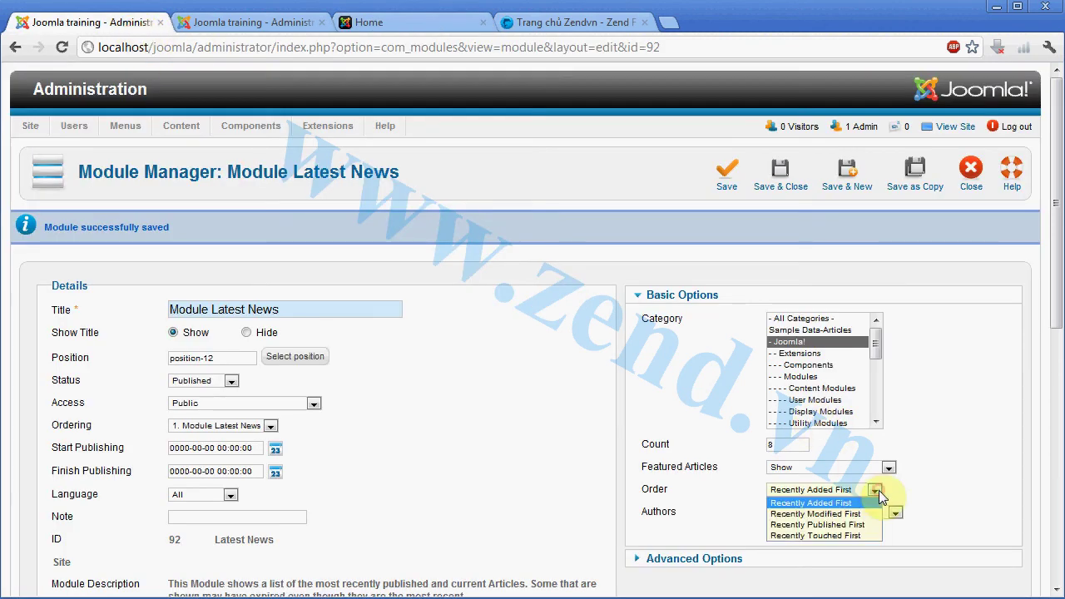
left_click(821, 514)
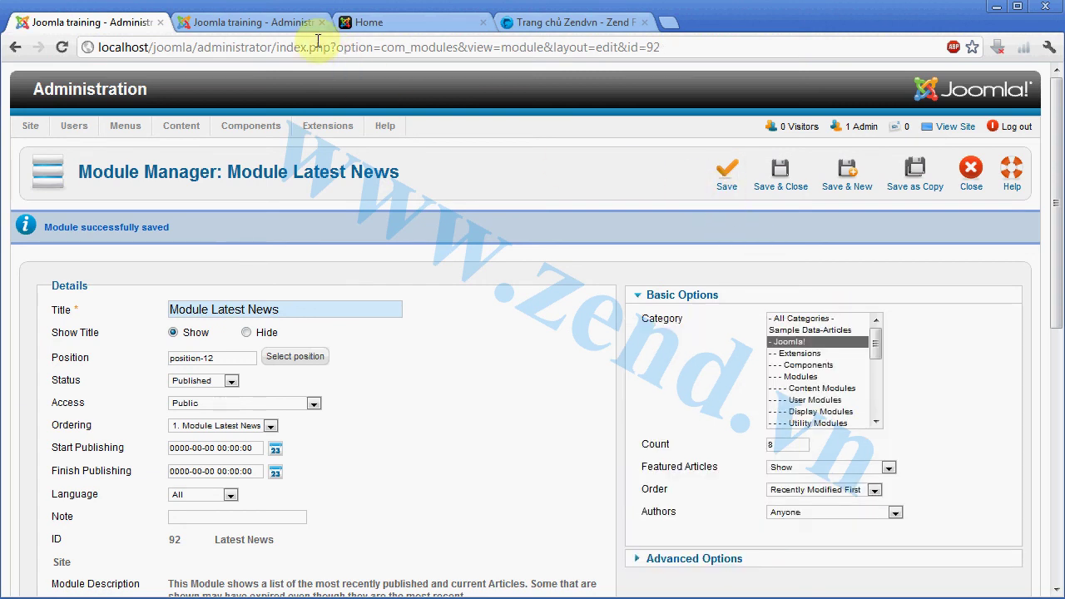
- Add a 'Zendvn' line at the end of the Editors article text and save it
left_click(278, 23)
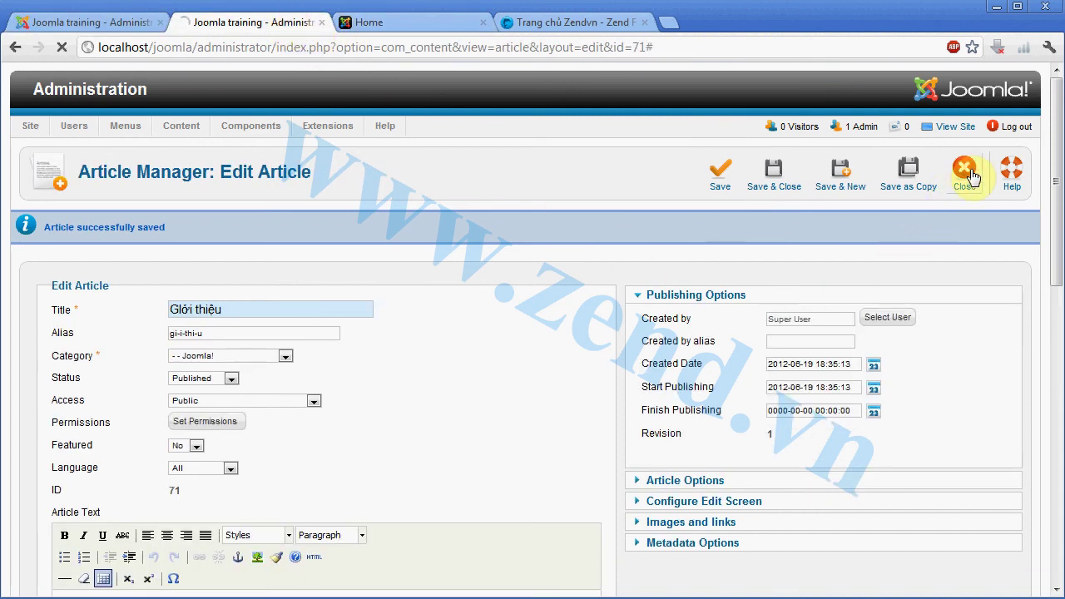
scroll(452, 325, "down", 3)
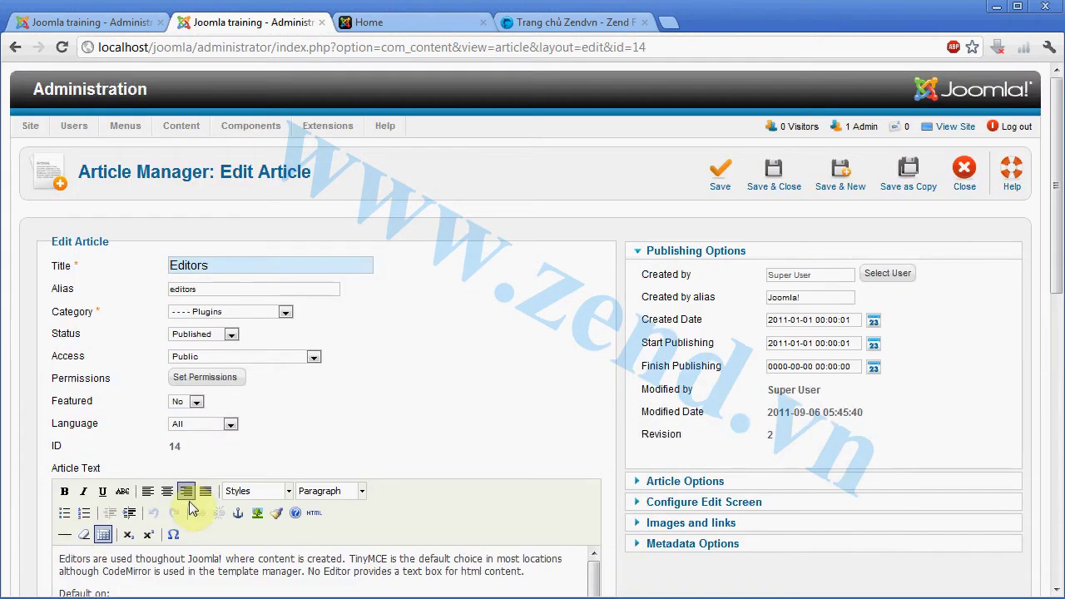
scroll(202, 499, "down", 5)
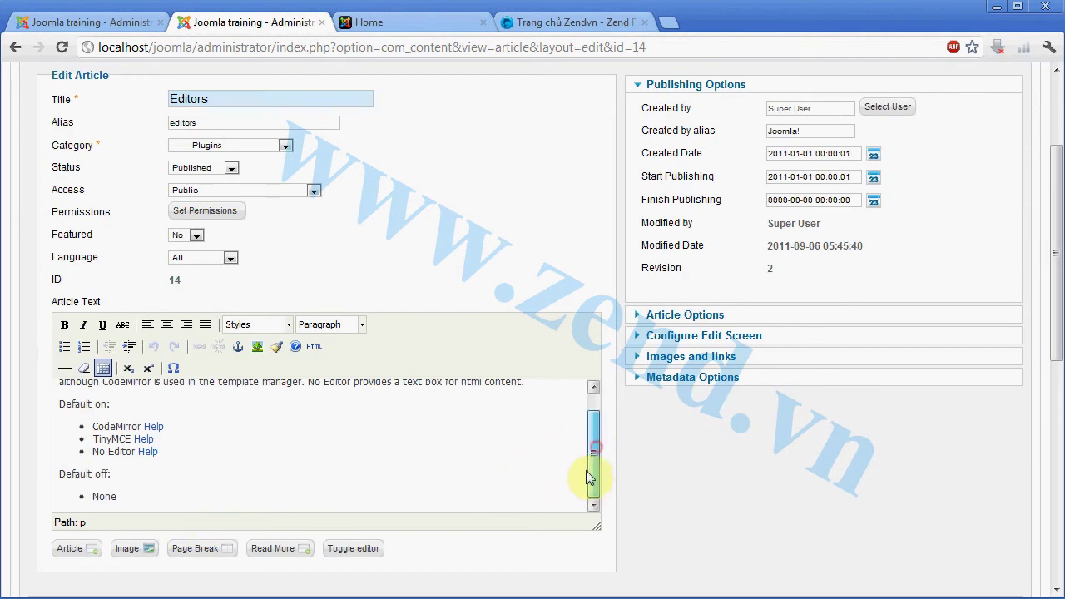
left_click(375, 486)
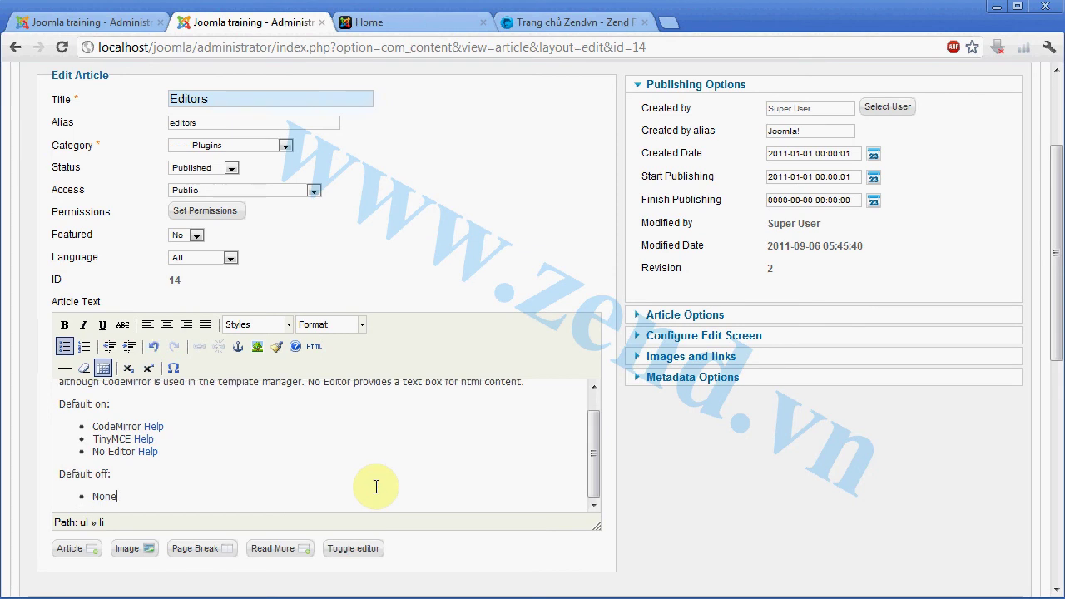
key("Return")
key("Return")
type("Zendvn")
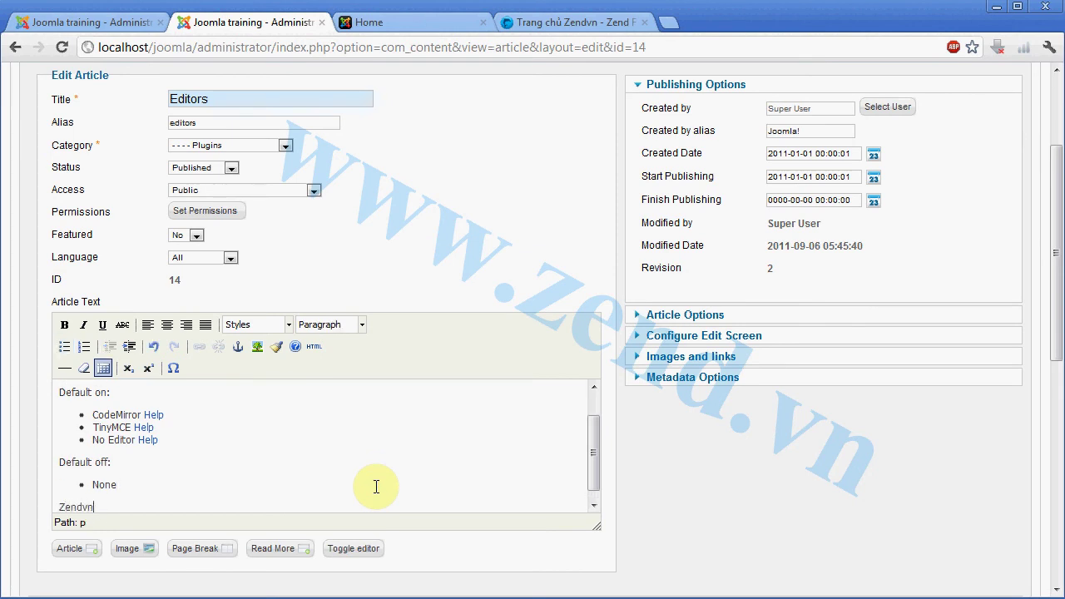
scroll(758, 241, "up", 5)
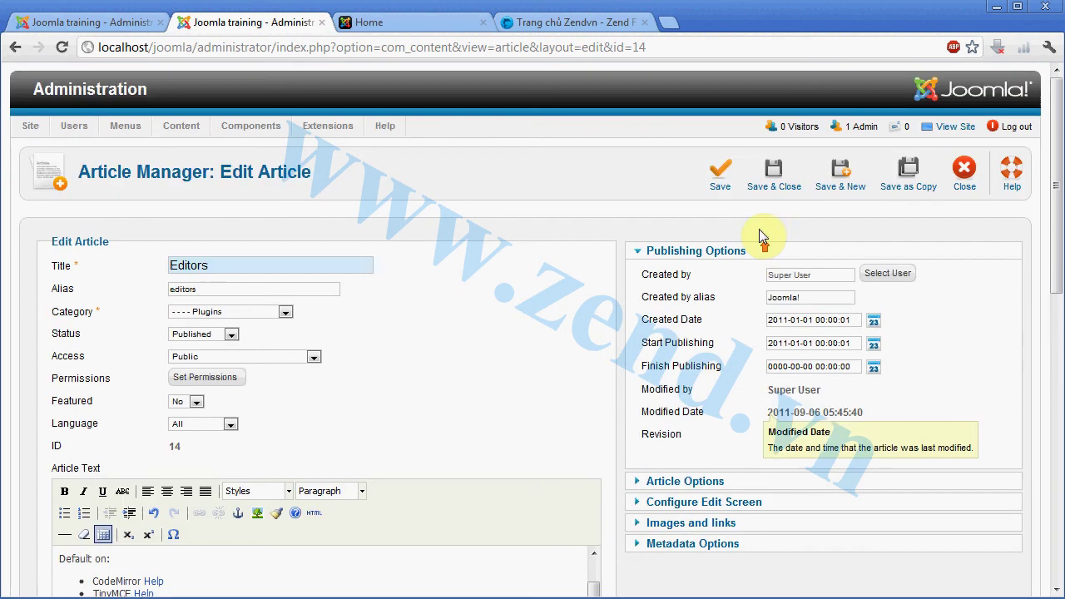
left_click(711, 187)
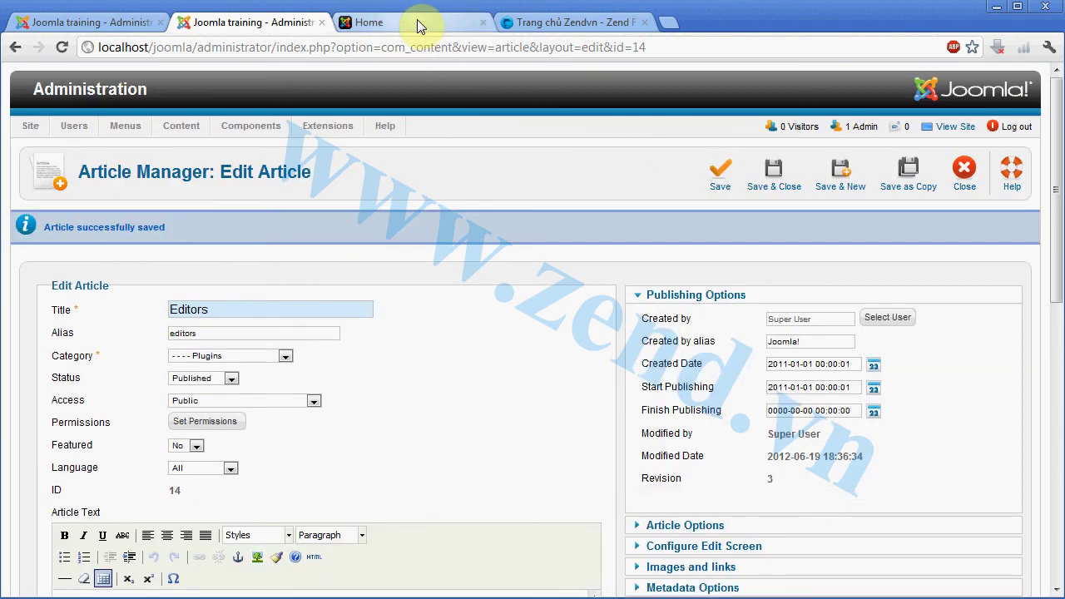
- Reload the front-end home page and scroll down to review it
left_click(420, 23)
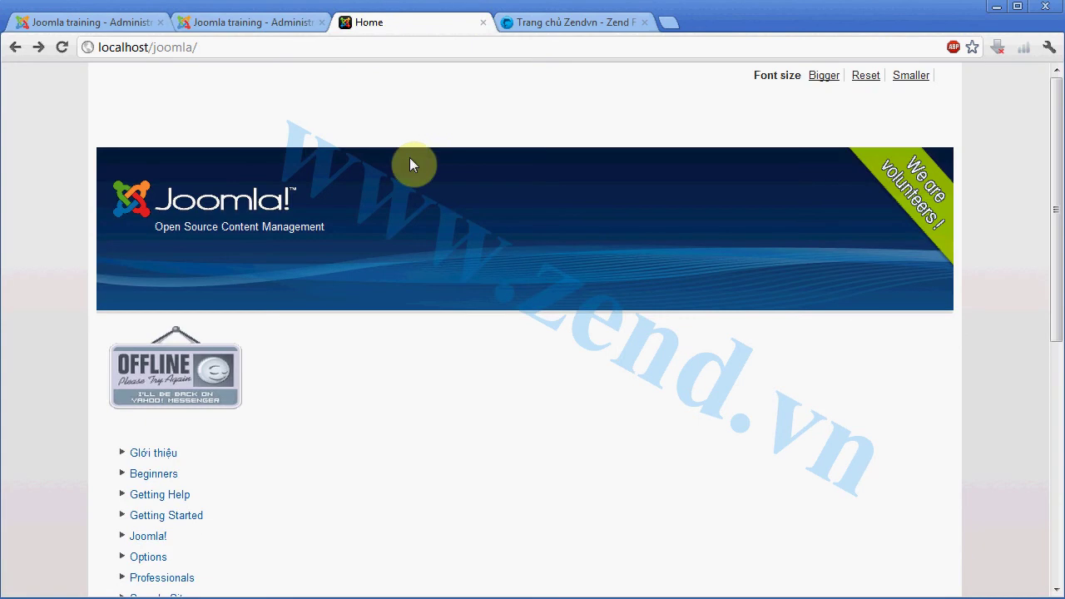
key("F5")
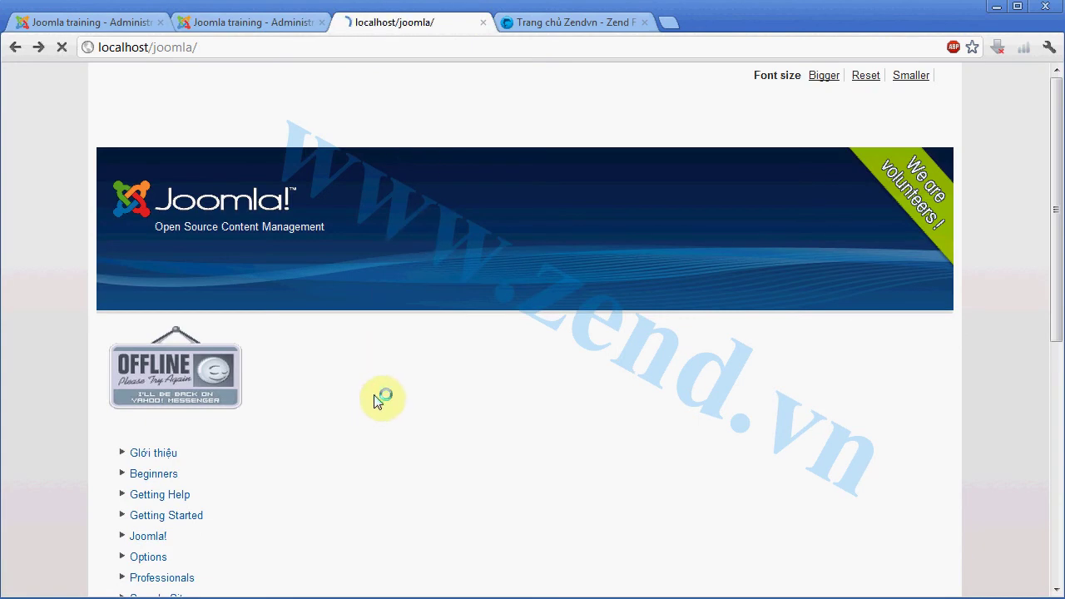
scroll(273, 443, "down", 1)
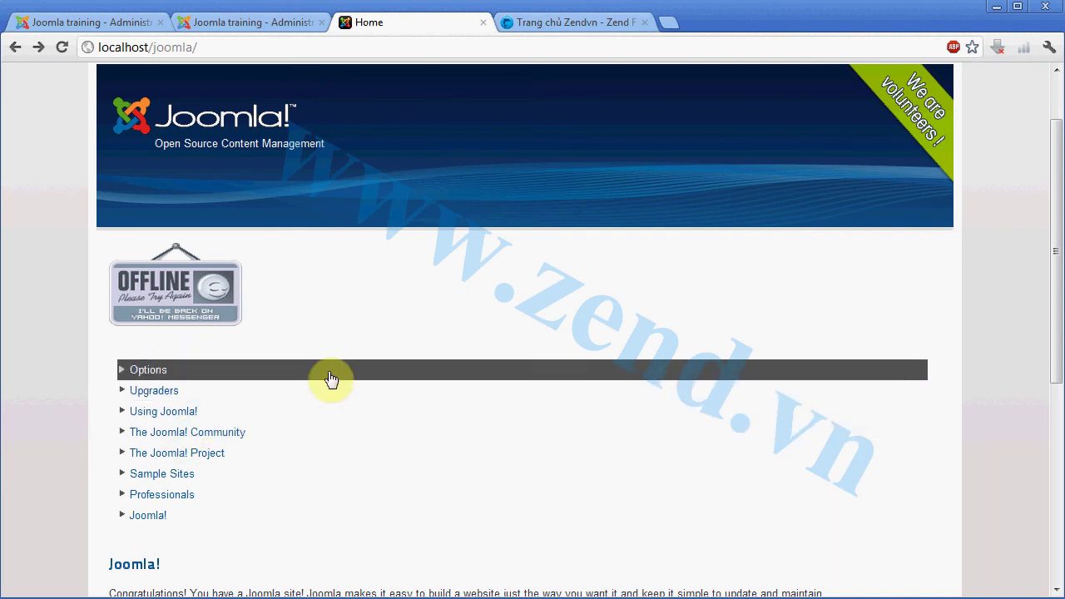
- Re-save the Editors article as revision 4 and reload the front-end home page to check it
left_click(74, 22)
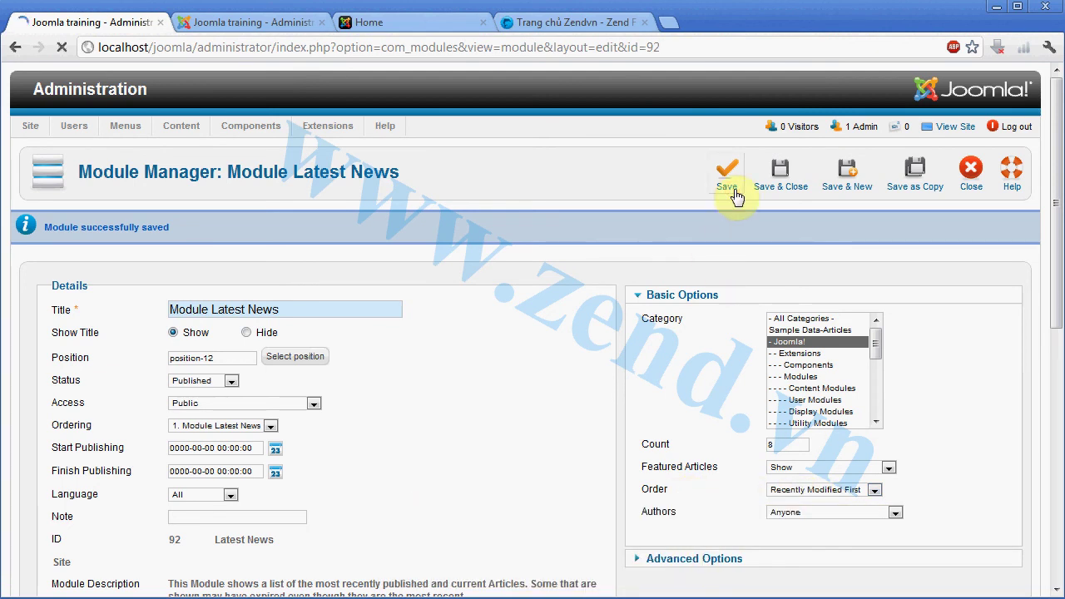
left_click(249, 27)
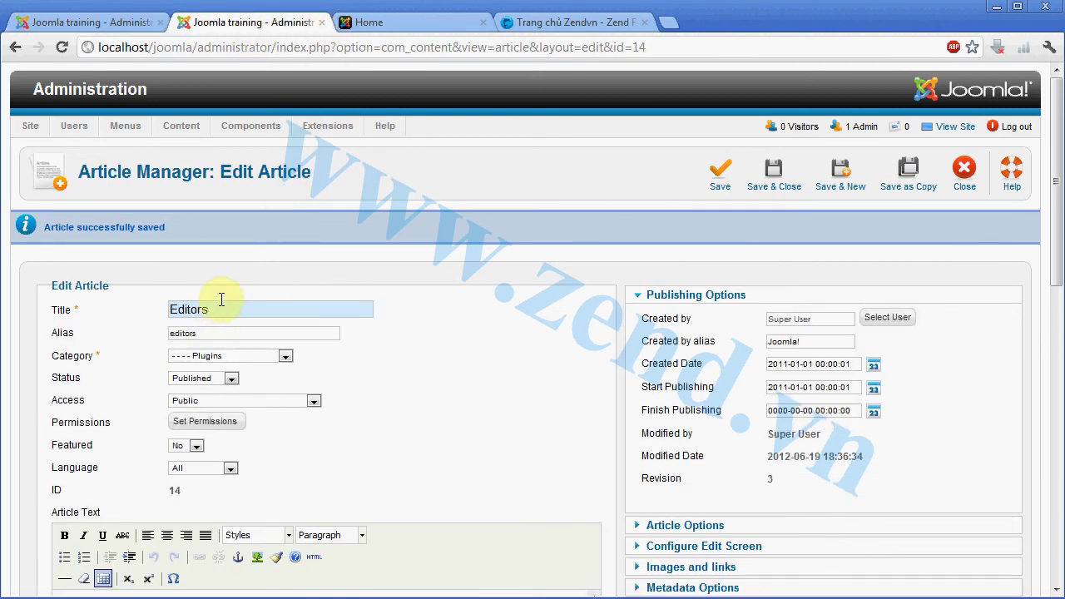
left_click(723, 179)
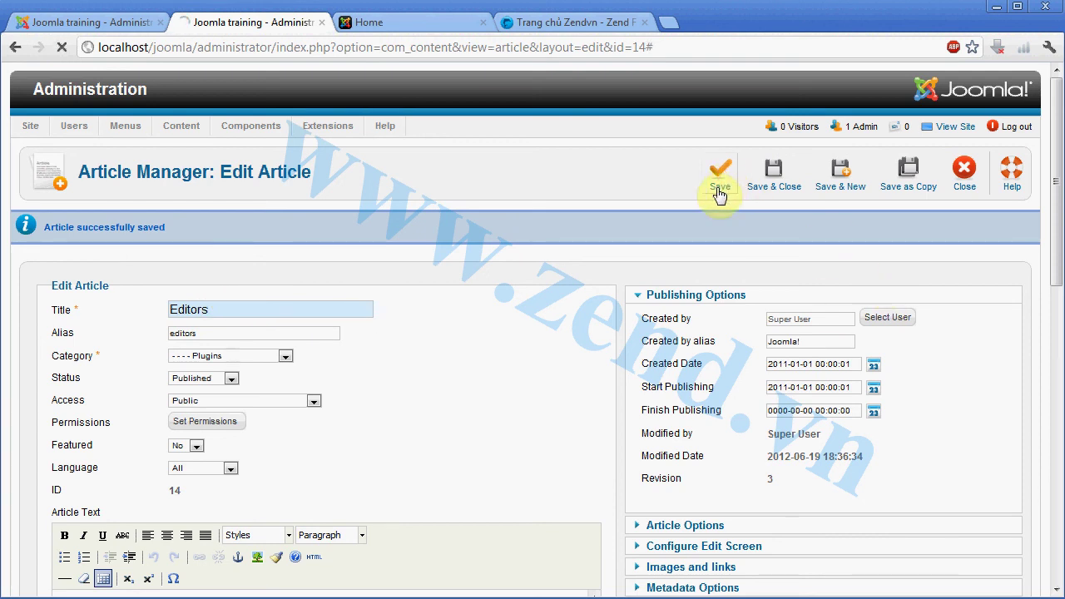
left_click(440, 22)
key("F5")
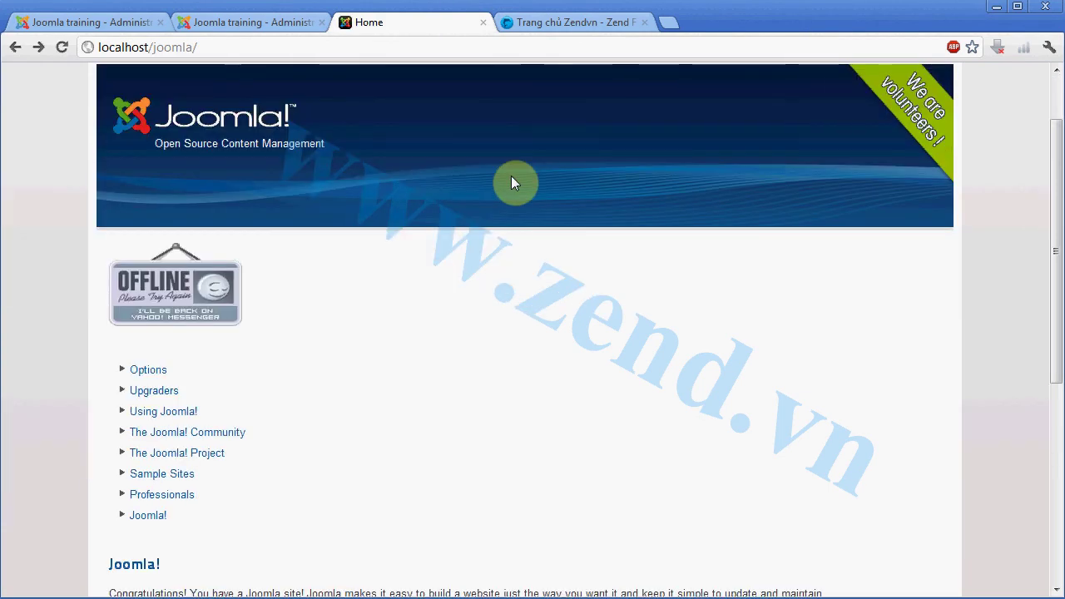
scroll(513, 178, "down", 2)
scroll(514, 181, "down", 3)
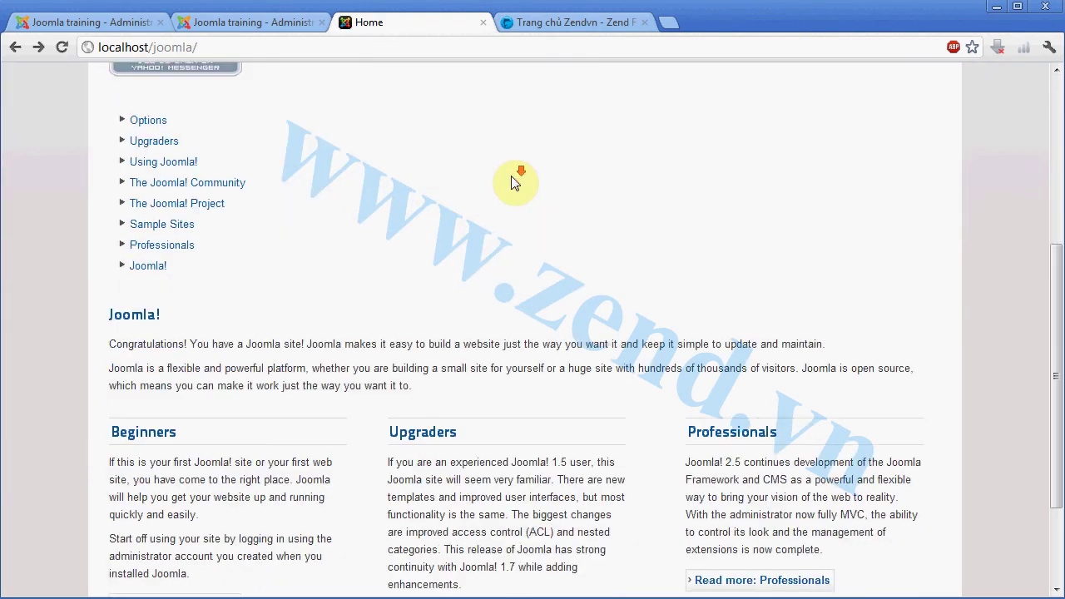
scroll(519, 183, "up", 1)
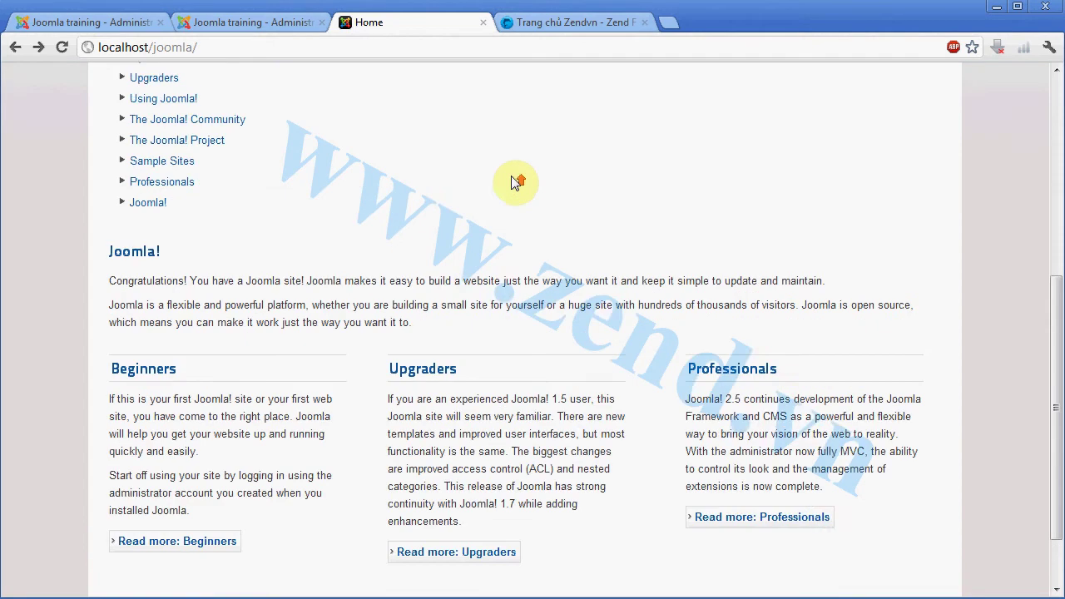
key("ctrl+shift+Tab")
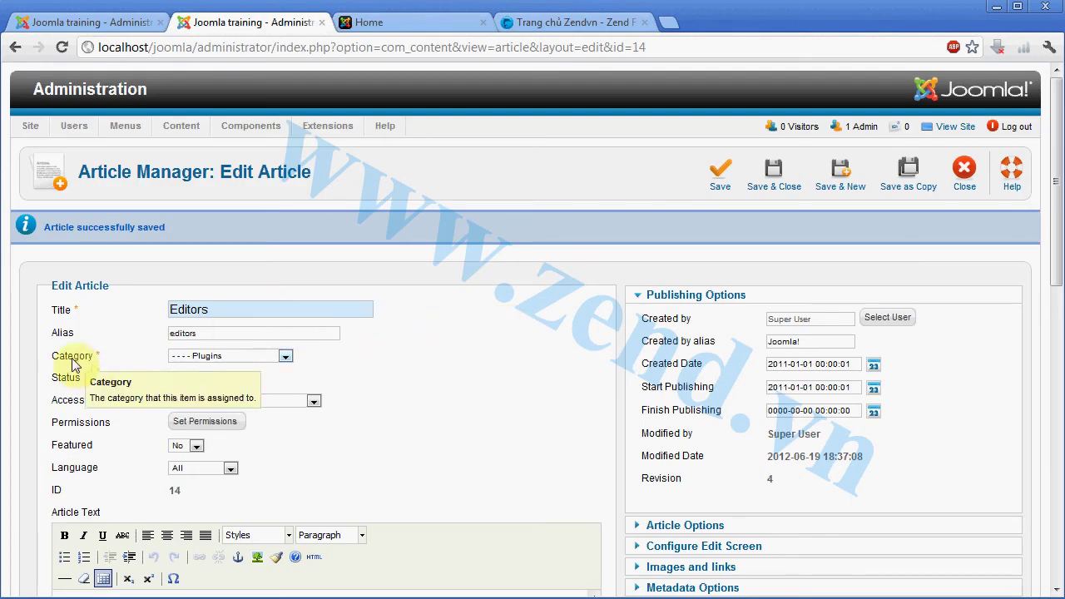
- Put the Editors article in the '- - Joomla!' category and reload the front-end home page
left_click(285, 356)
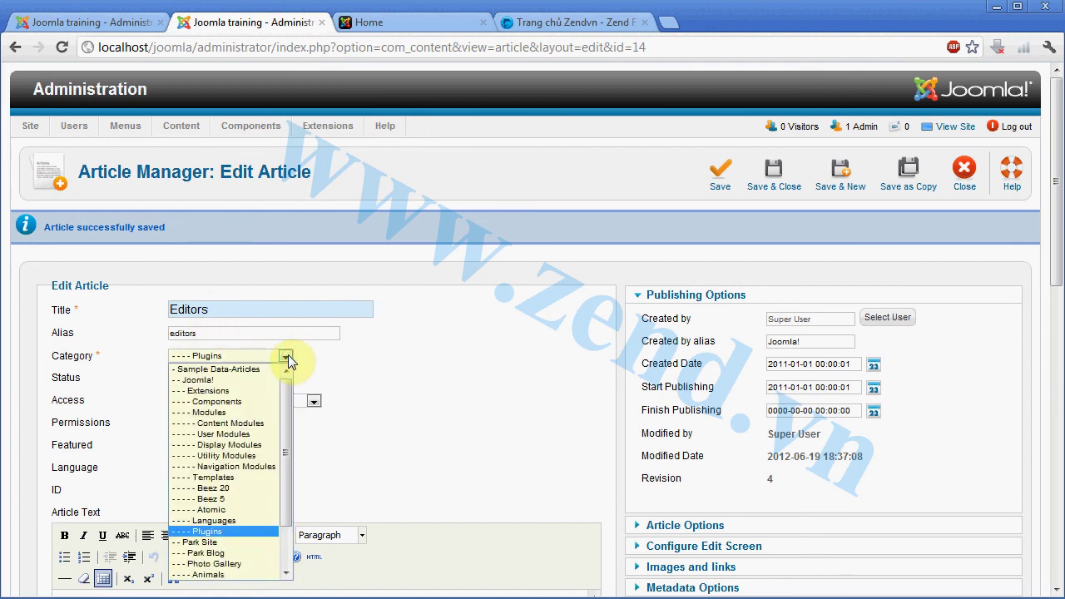
left_click(209, 382)
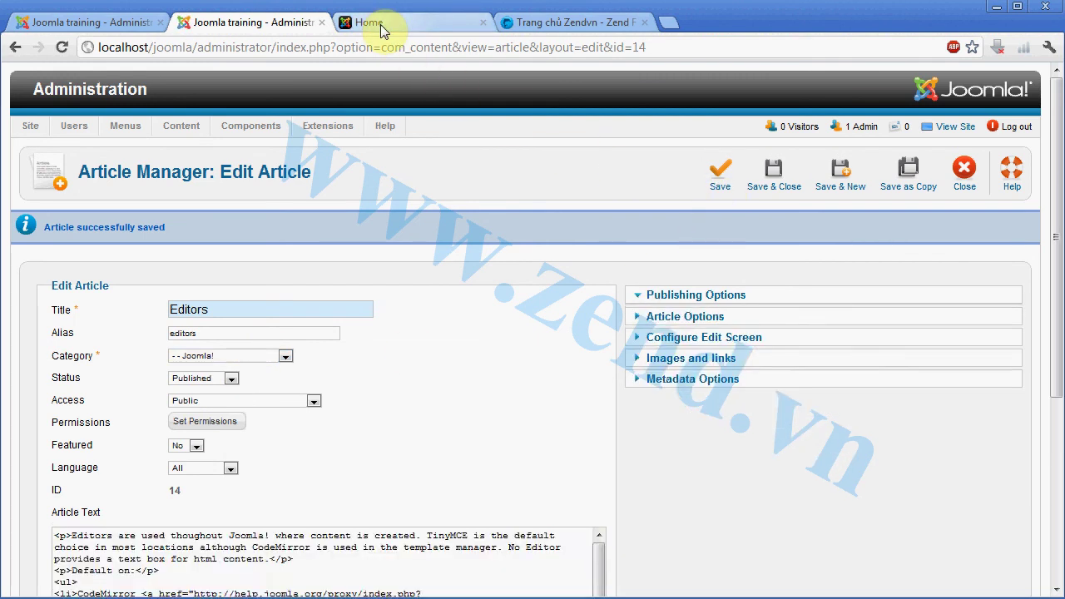
left_click(380, 24)
key("F5")
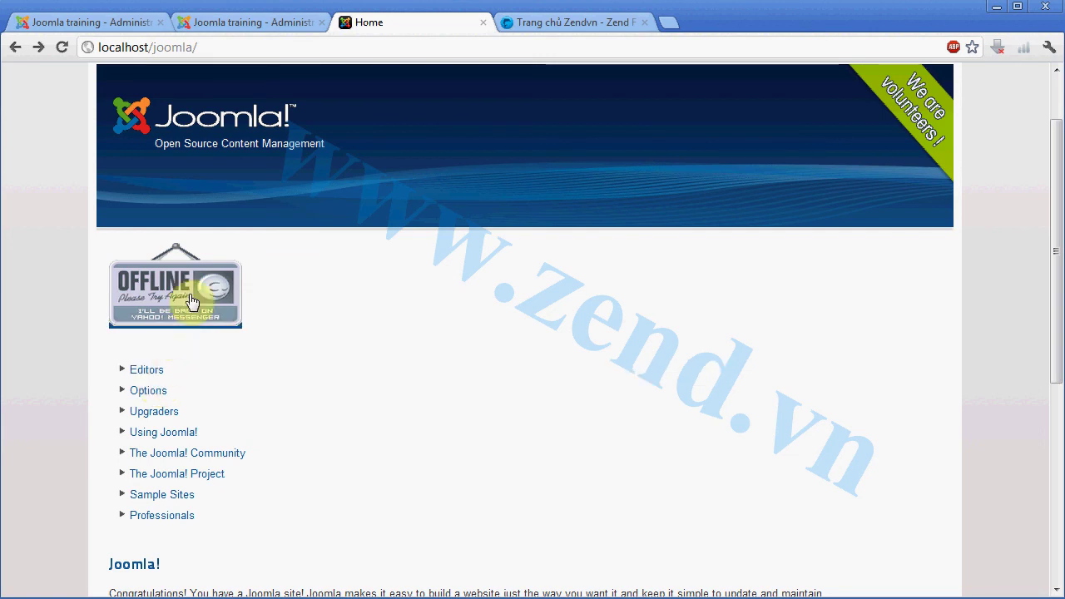
- In Latest News Basic Options, set Order to Recently Published First and keep Authors as Anyone
left_click(92, 23)
mouse_move(703, 496)
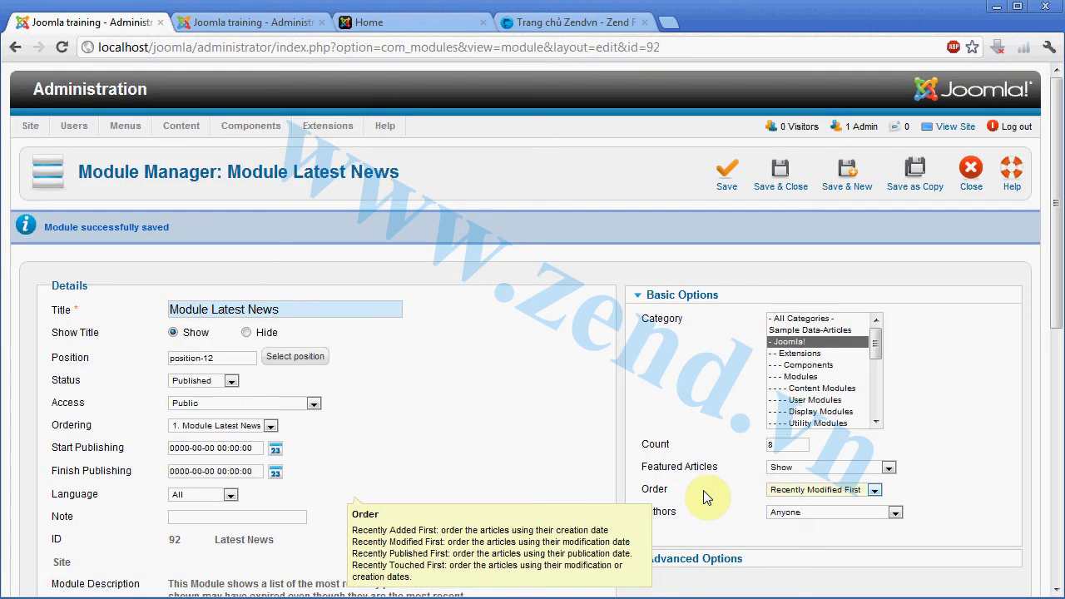
left_click(804, 491)
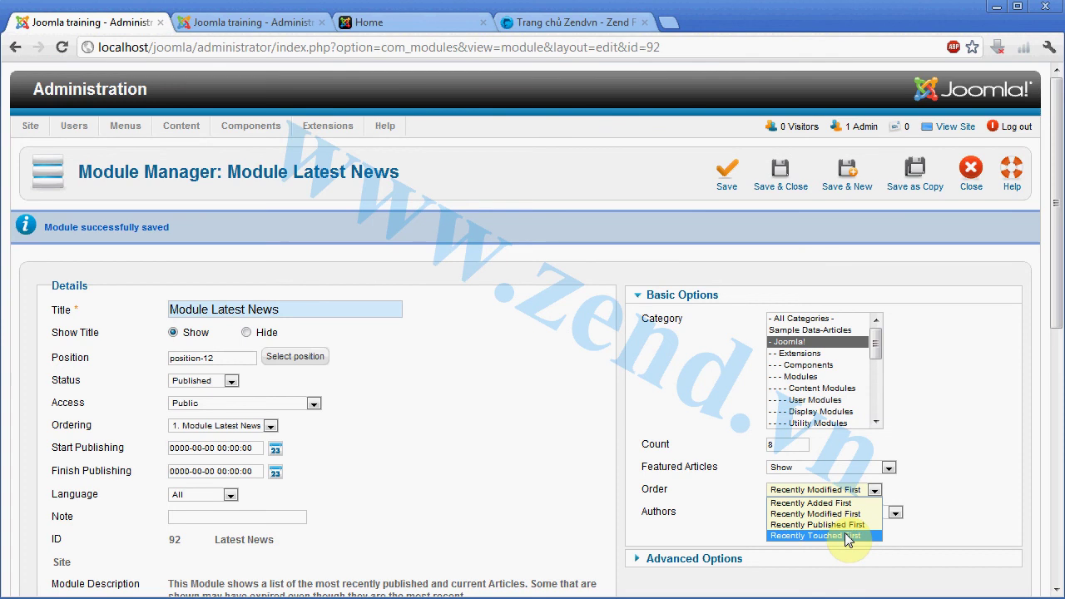
left_click(805, 515)
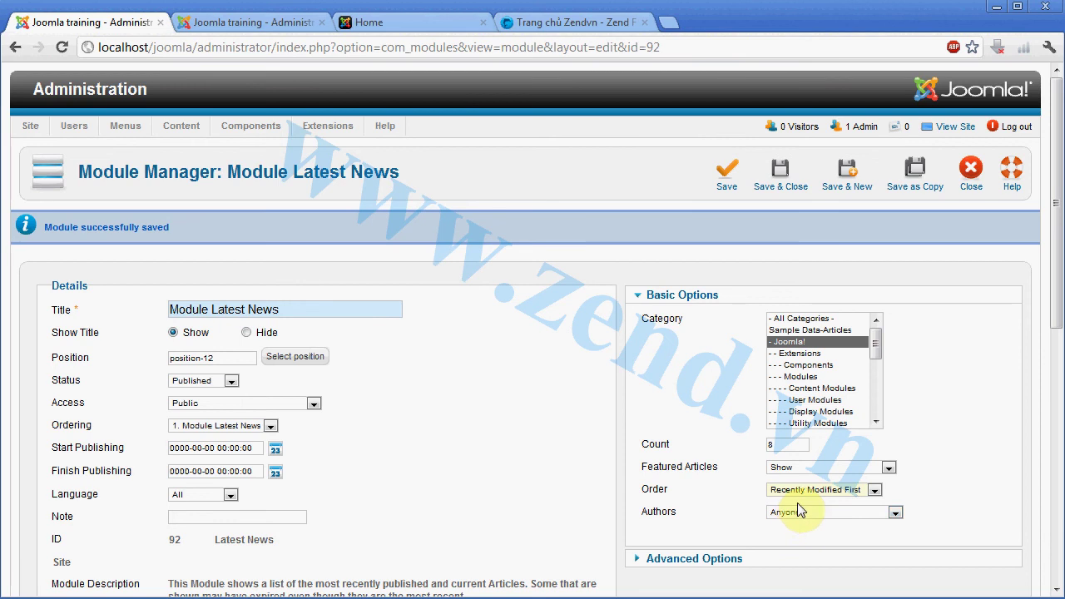
left_click(798, 493)
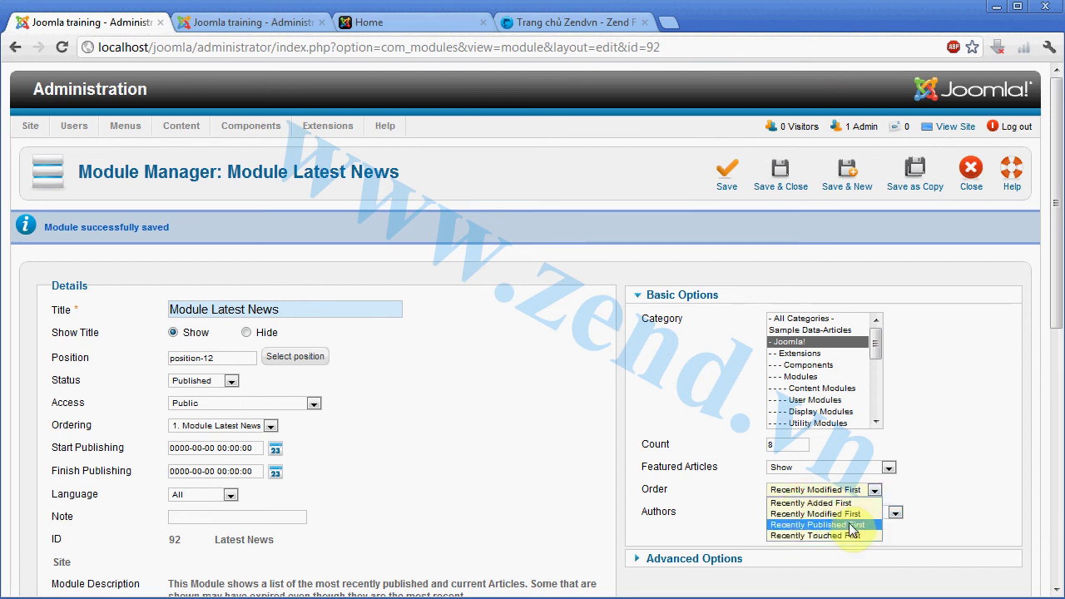
left_click(806, 525)
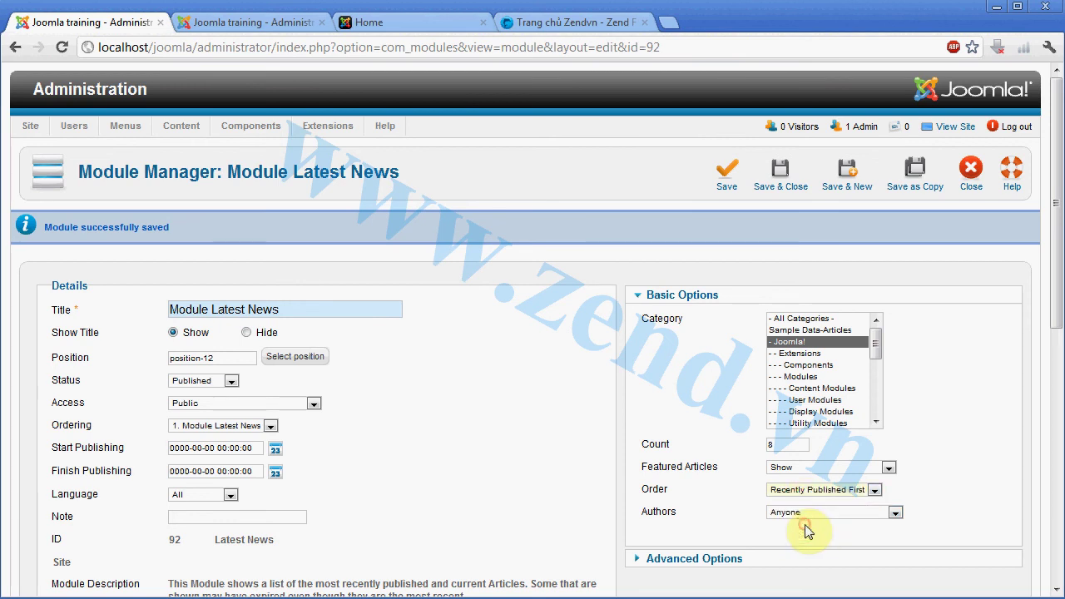
left_click(843, 493)
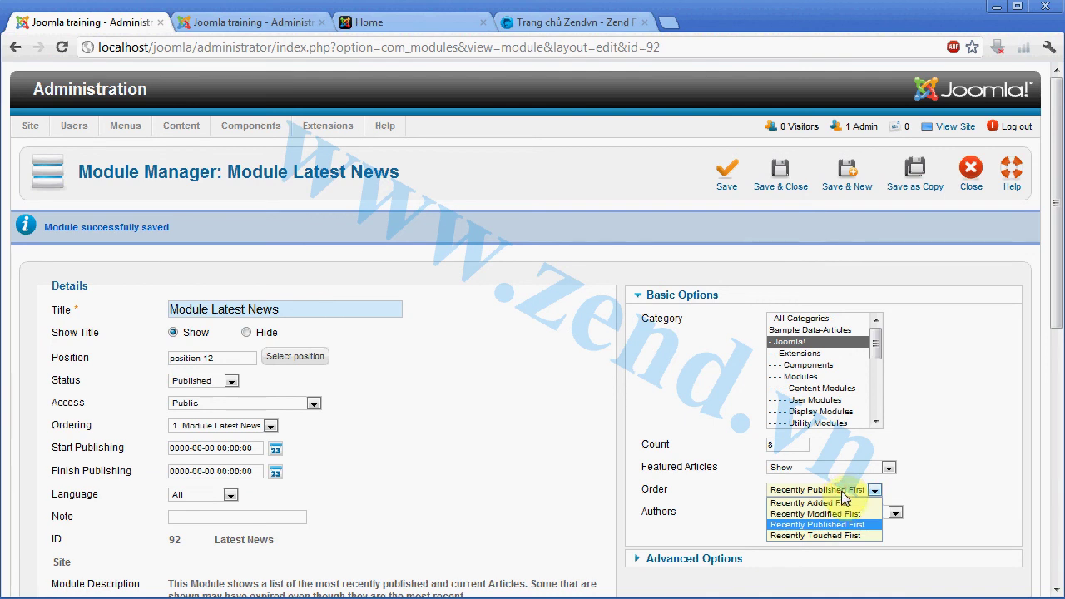
left_click(943, 490)
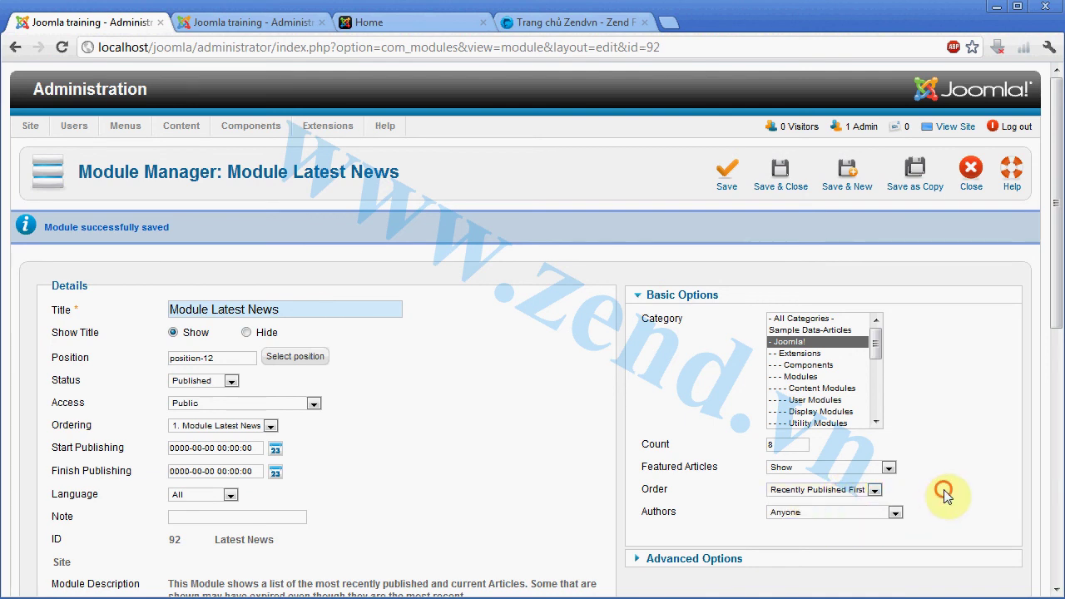
left_click(823, 518)
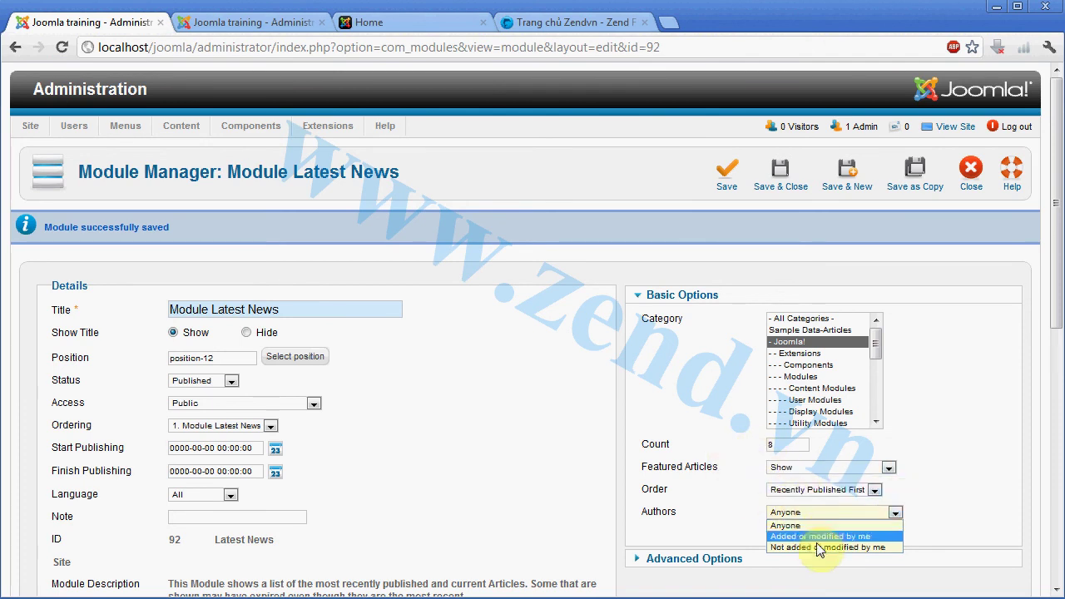
left_click(699, 529)
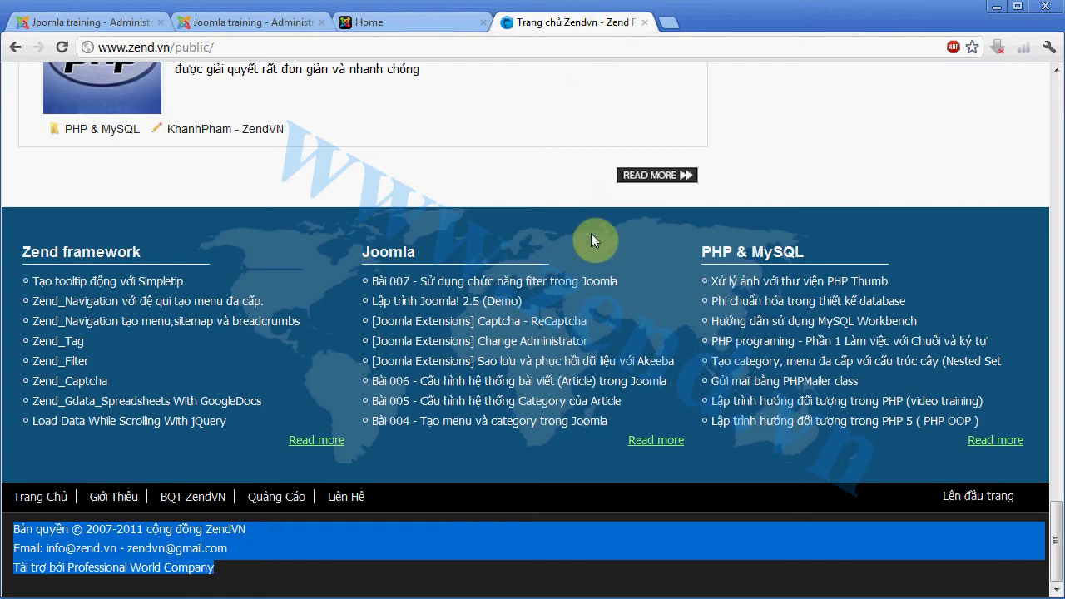
- Open the zend.vn Diễn Đàn forum in a new tab and scroll to its statistics
scroll(594, 241, "up", 15)
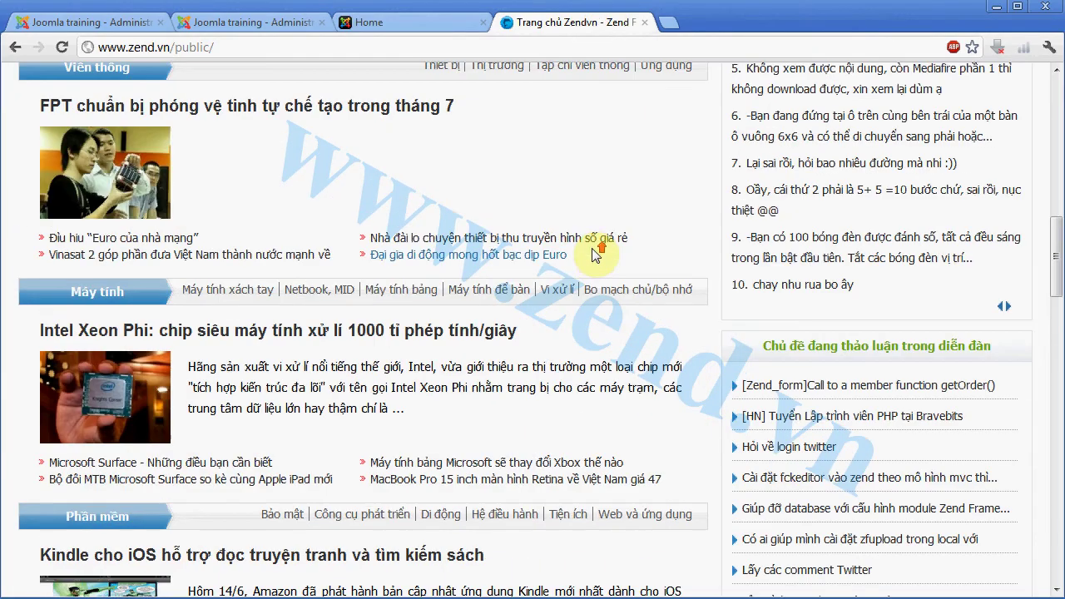
scroll(595, 254, "up", 10)
left_click(420, 260)
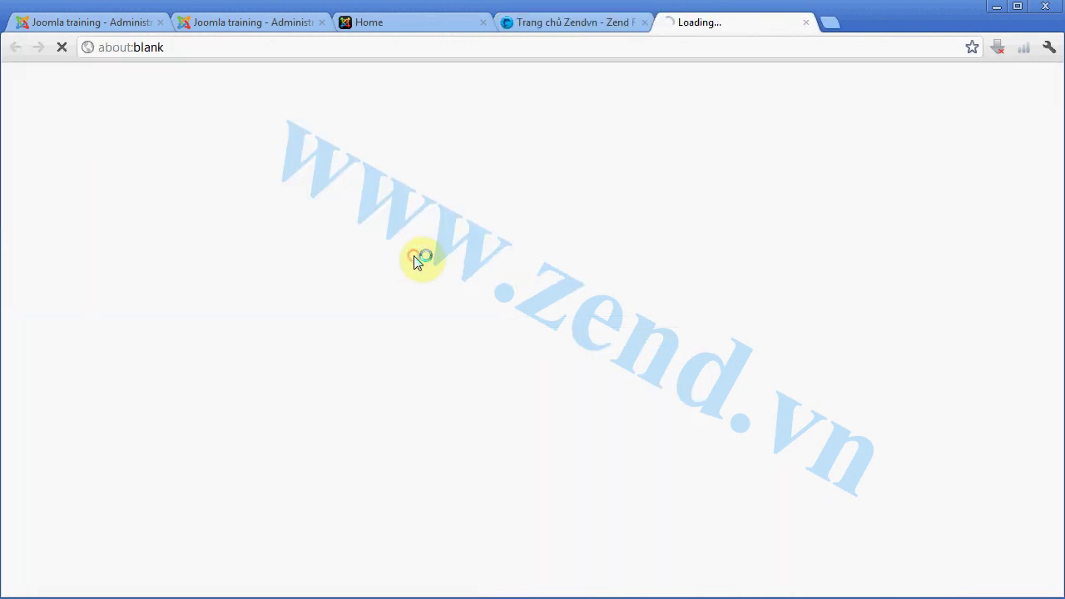
scroll(417, 263, "down", 2)
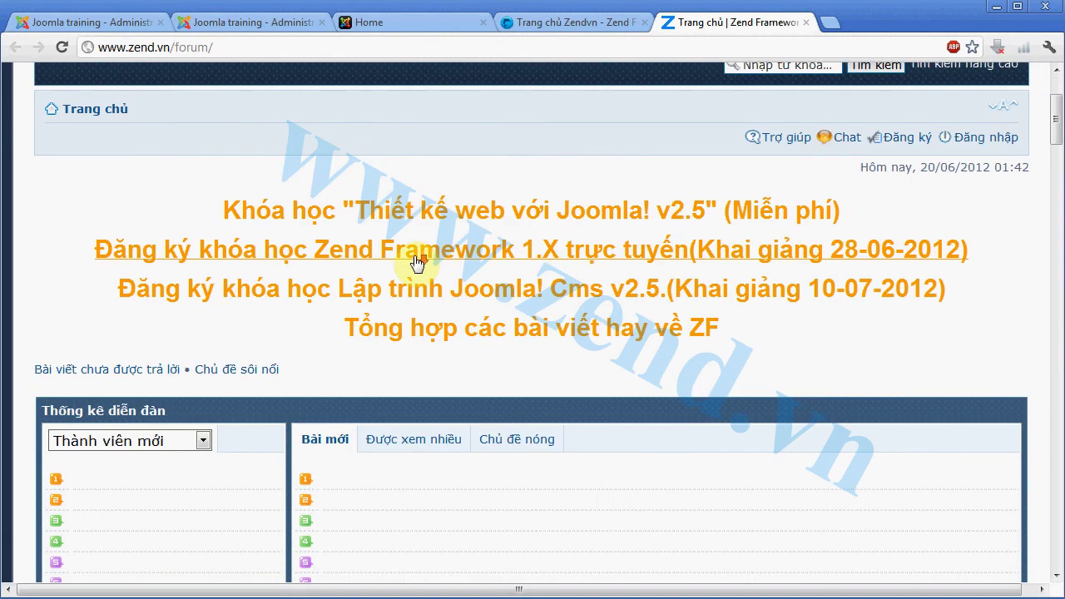
scroll(418, 262, "down", 1)
scroll(418, 262, "down", 1)
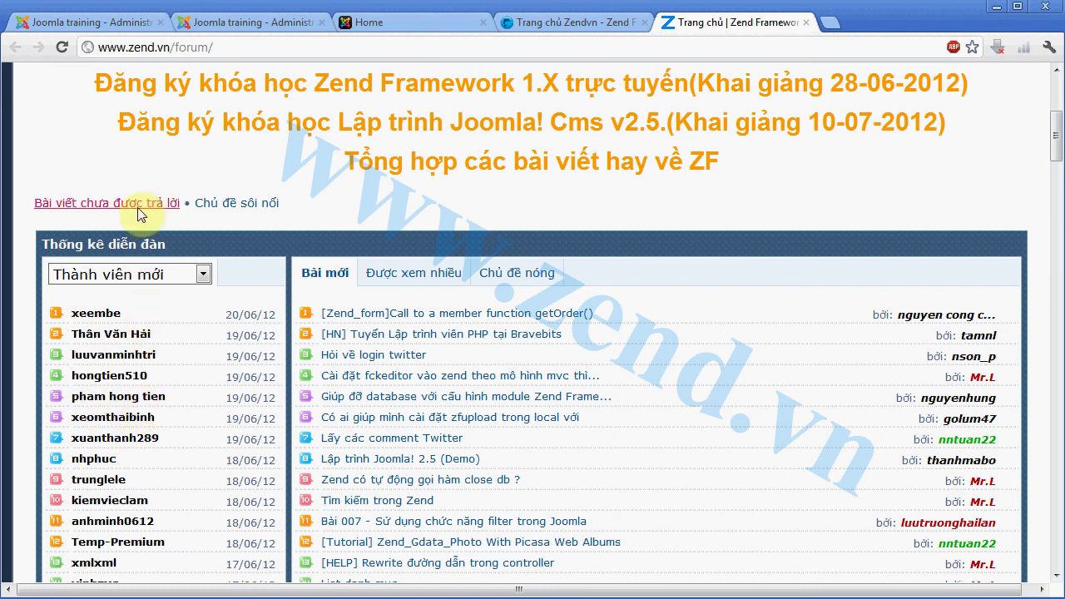
left_click(66, 22)
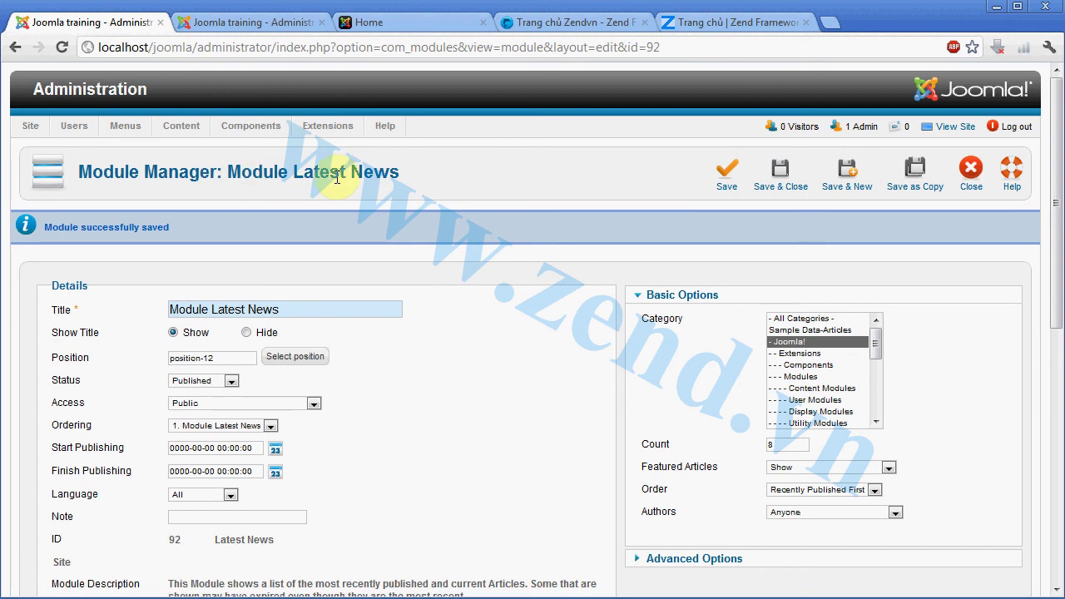
- Create a new Latest Users module titled "Module Latest Users" by pasting the heading name
left_click(970, 173)
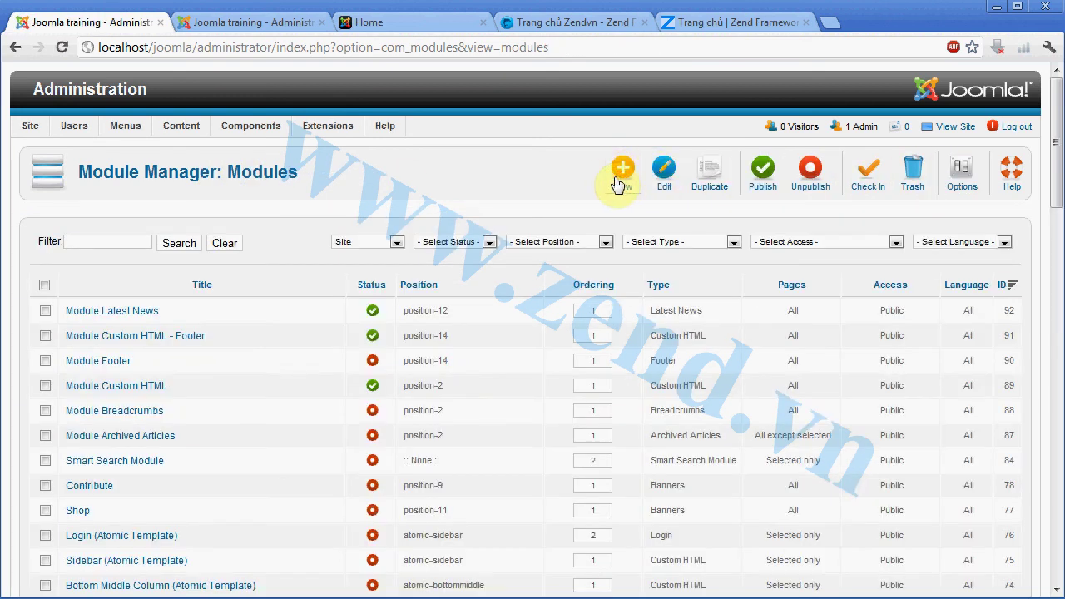
left_click(620, 177)
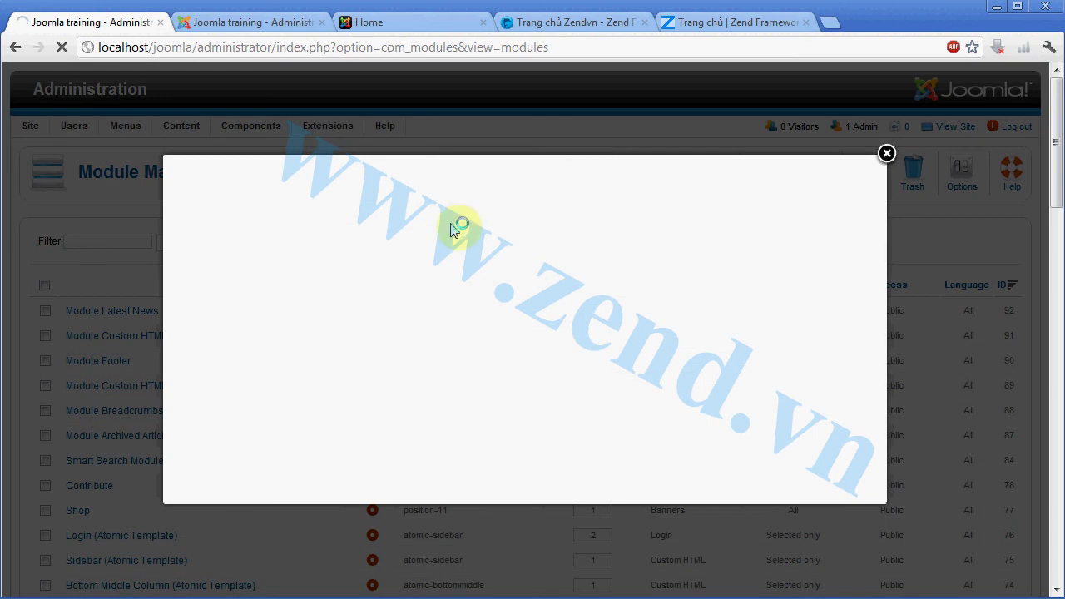
left_click(210, 309)
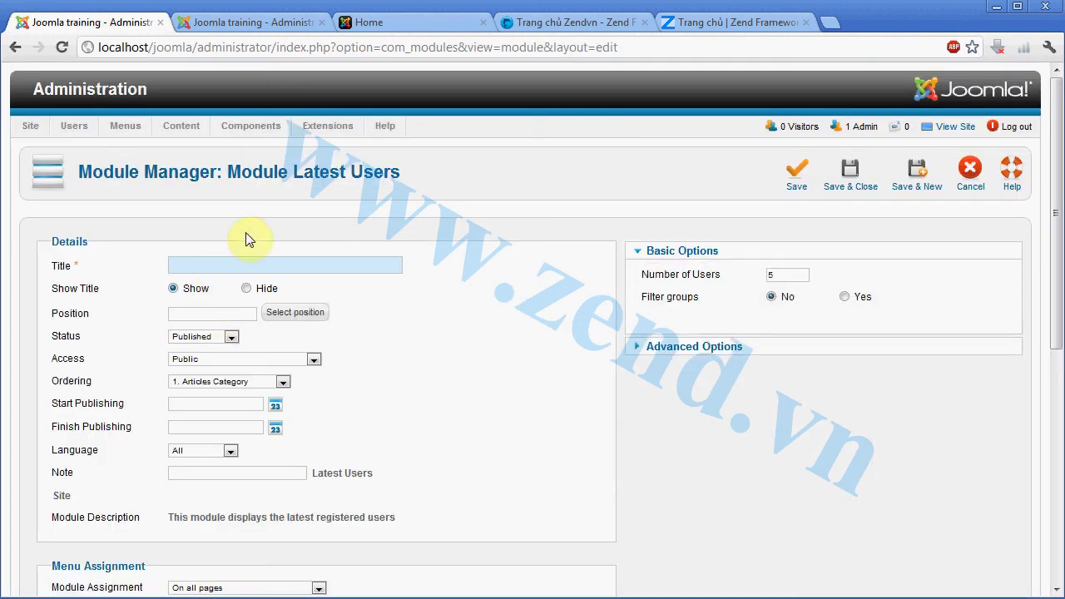
left_click_drag(229, 171, 397, 170)
key("ctrl+c")
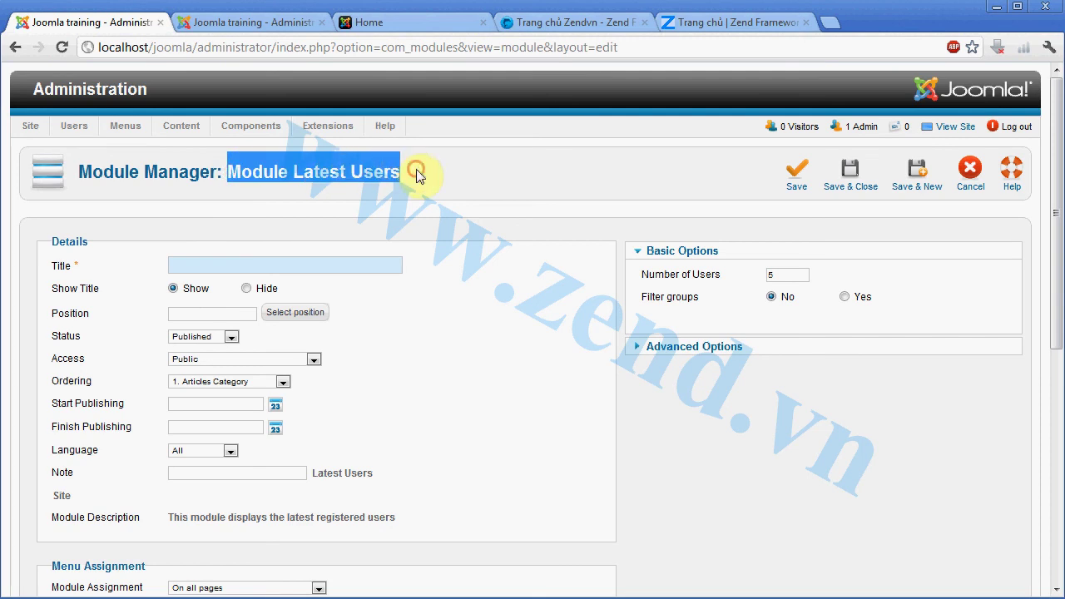
left_click(320, 265)
key("ctrl+v")
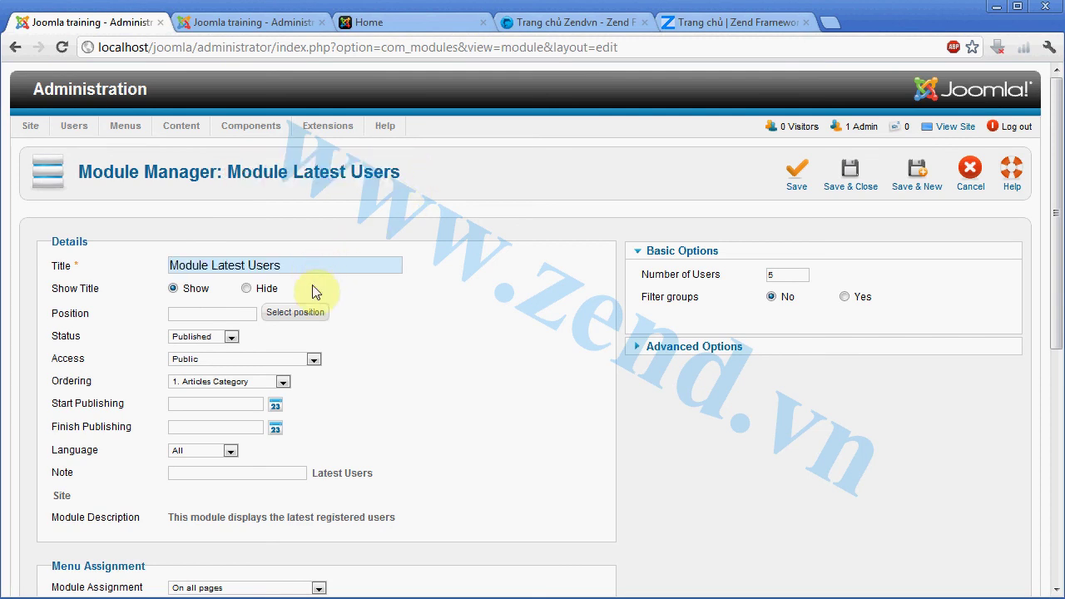
left_click(427, 326)
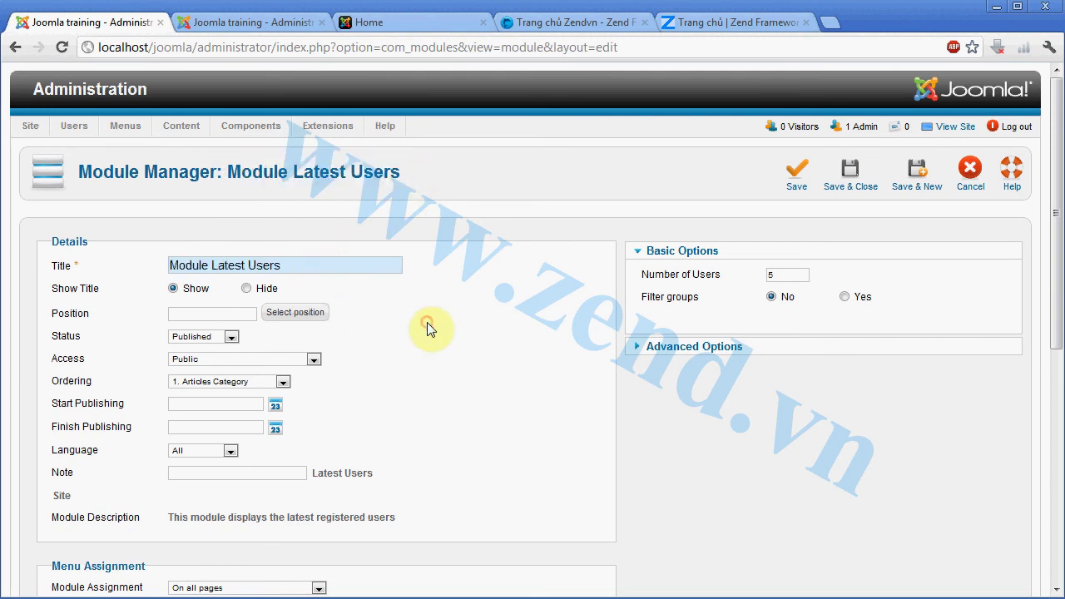
- Assign the module to position-12 and view the site home page
left_click(308, 313)
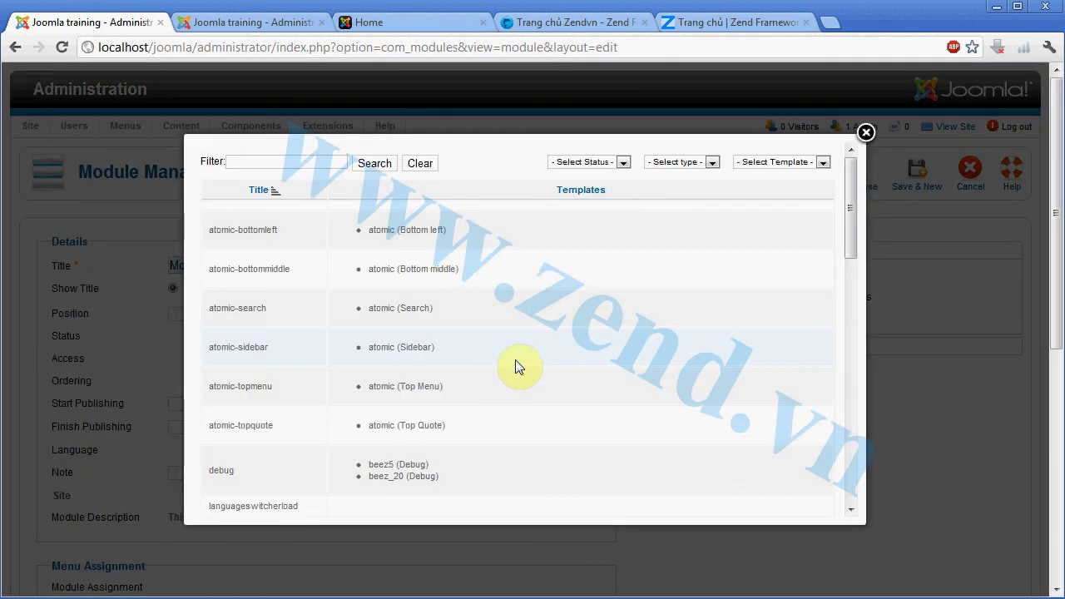
scroll(499, 375, "down", 2)
scroll(449, 458, "down", 1)
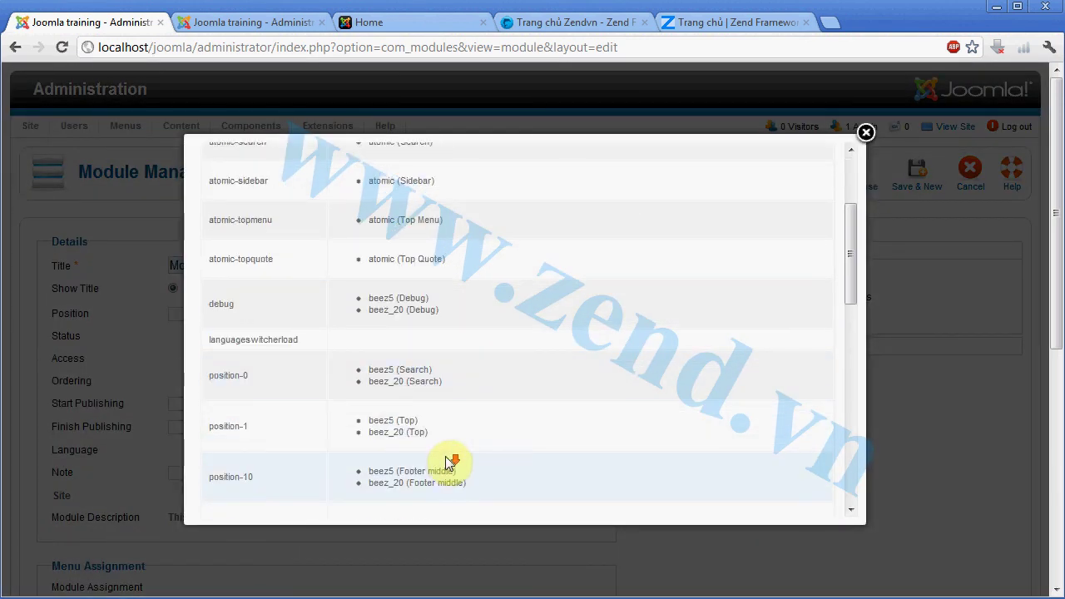
scroll(473, 496, "down", 1)
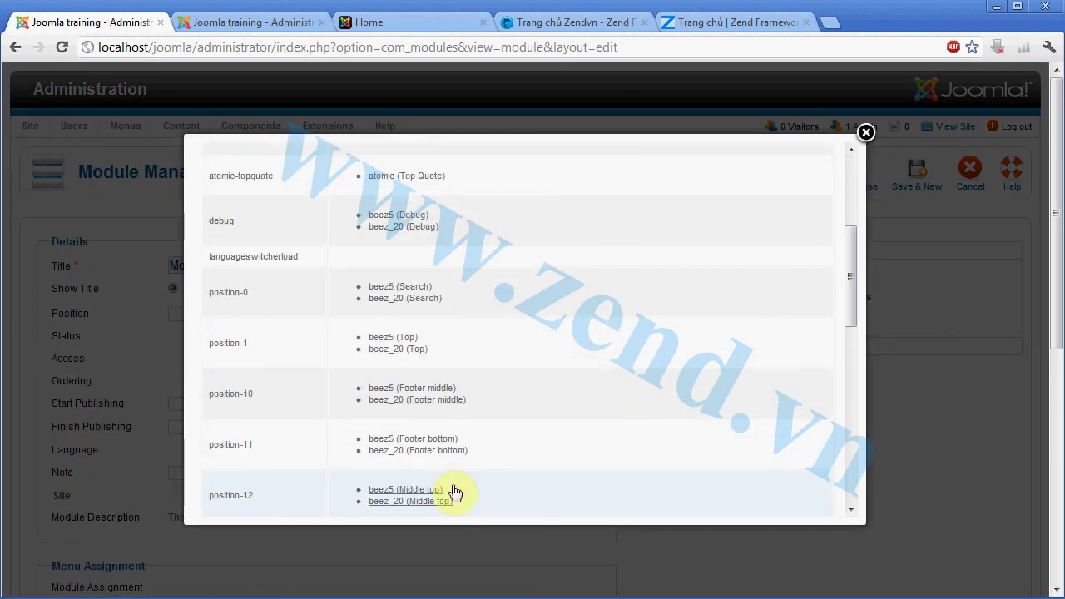
left_click(428, 495)
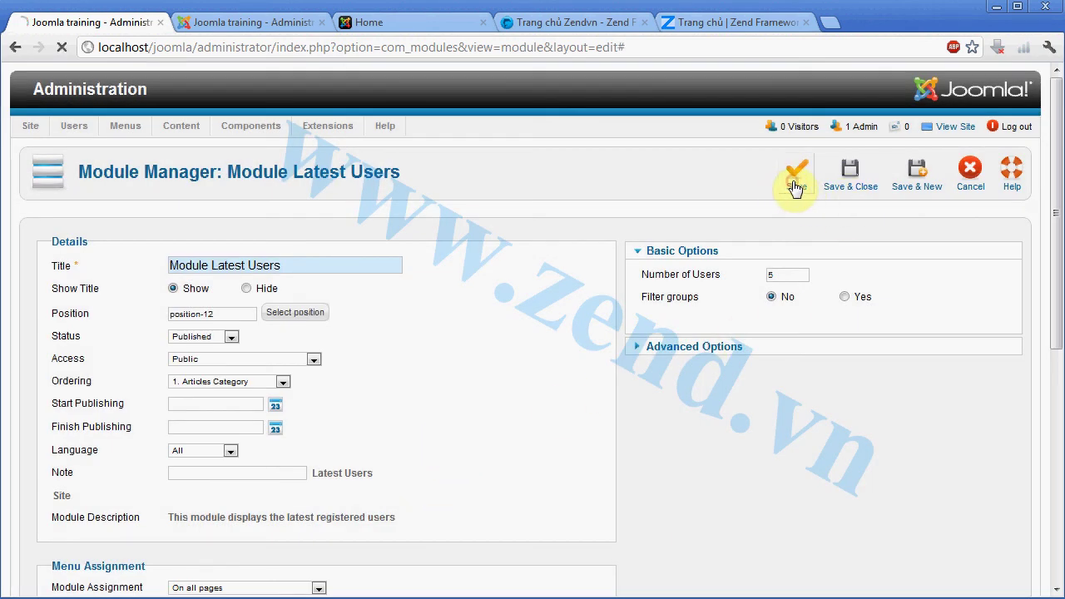
left_click(402, 23)
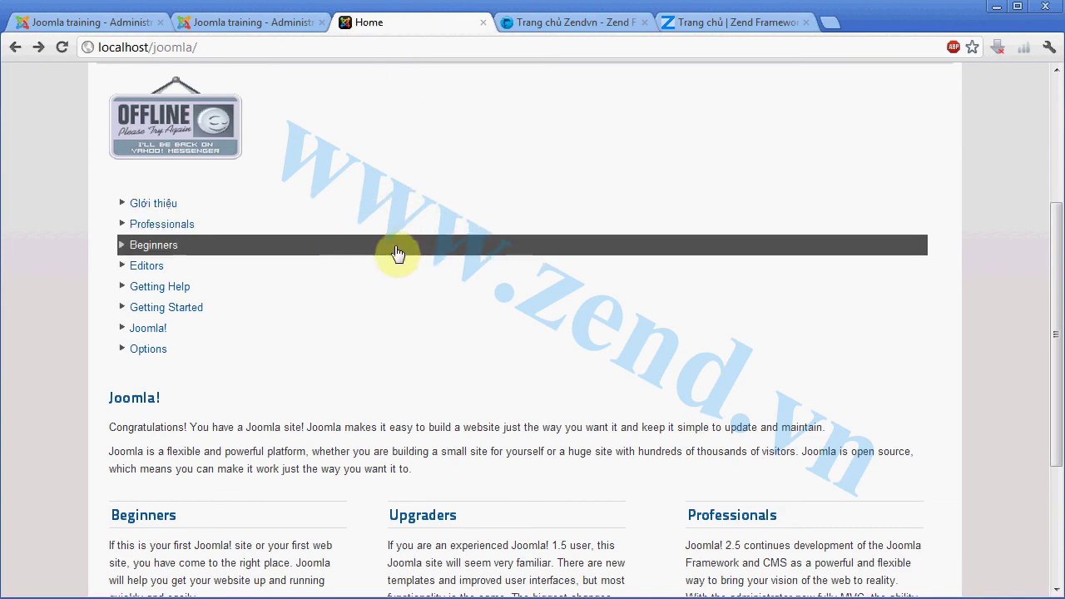
- Unpublish Module Latest News and Module Custom HTML, then check the home page's user list
left_click(397, 254)
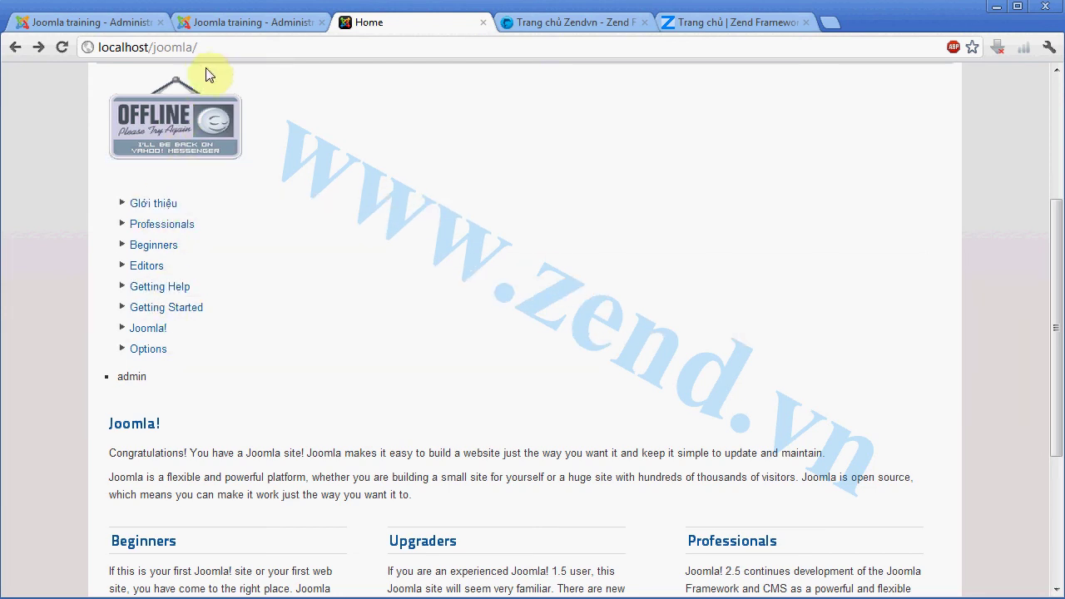
left_click(95, 25)
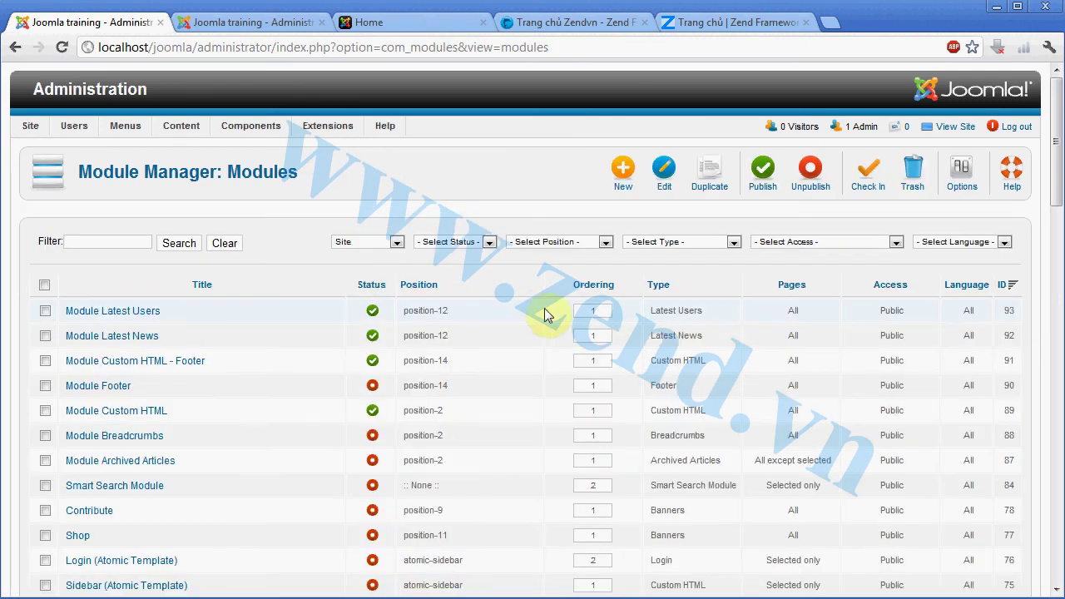
left_click(371, 336)
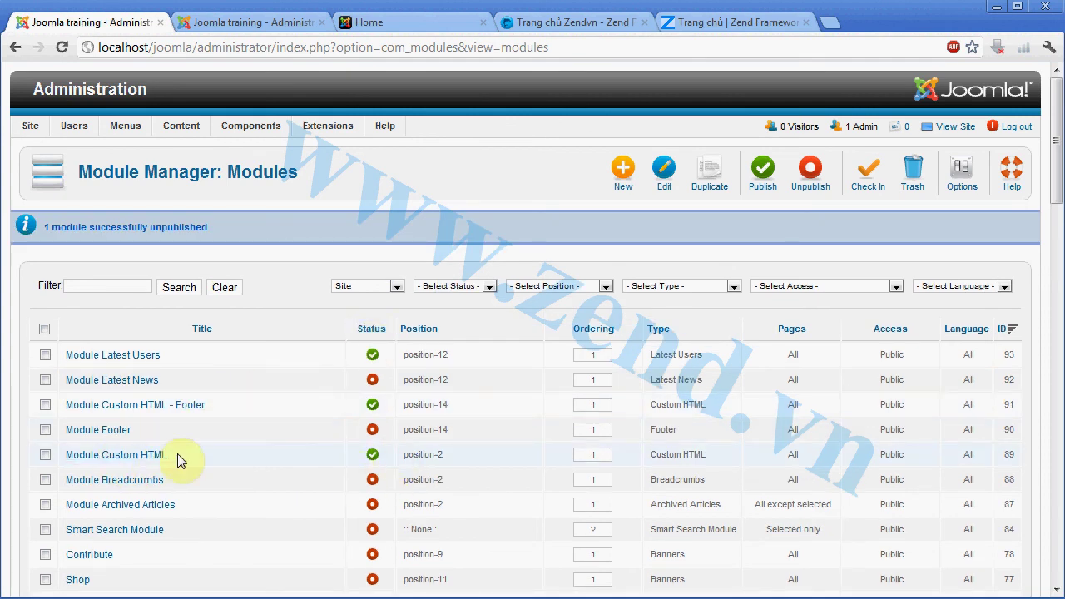
left_click(371, 455)
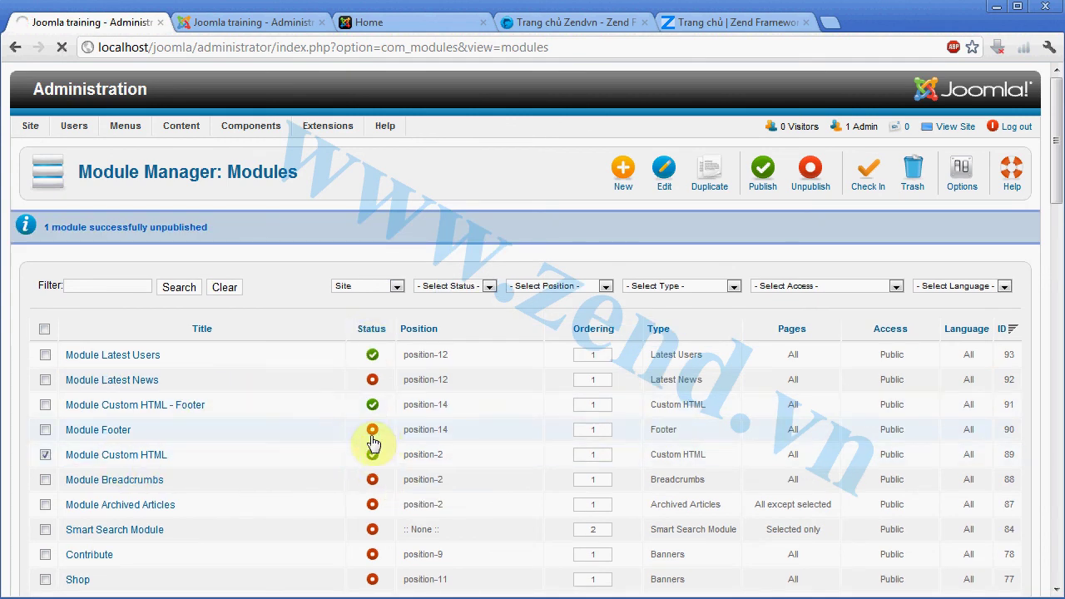
left_click(392, 24)
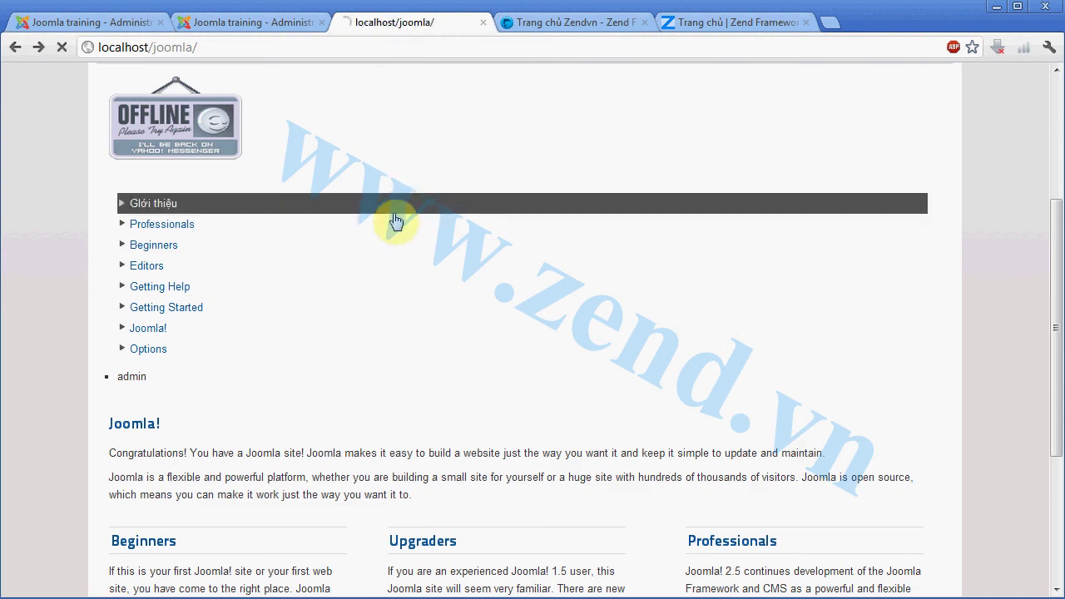
scroll(397, 222, "down", 3)
scroll(358, 275, "up", 2)
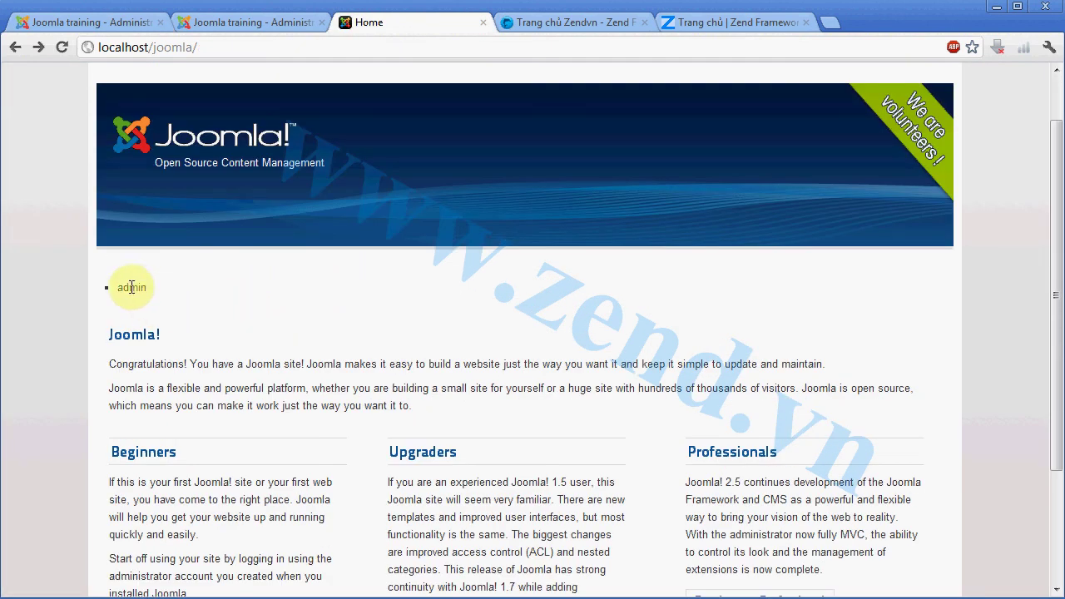
left_click_drag(118, 288, 150, 290)
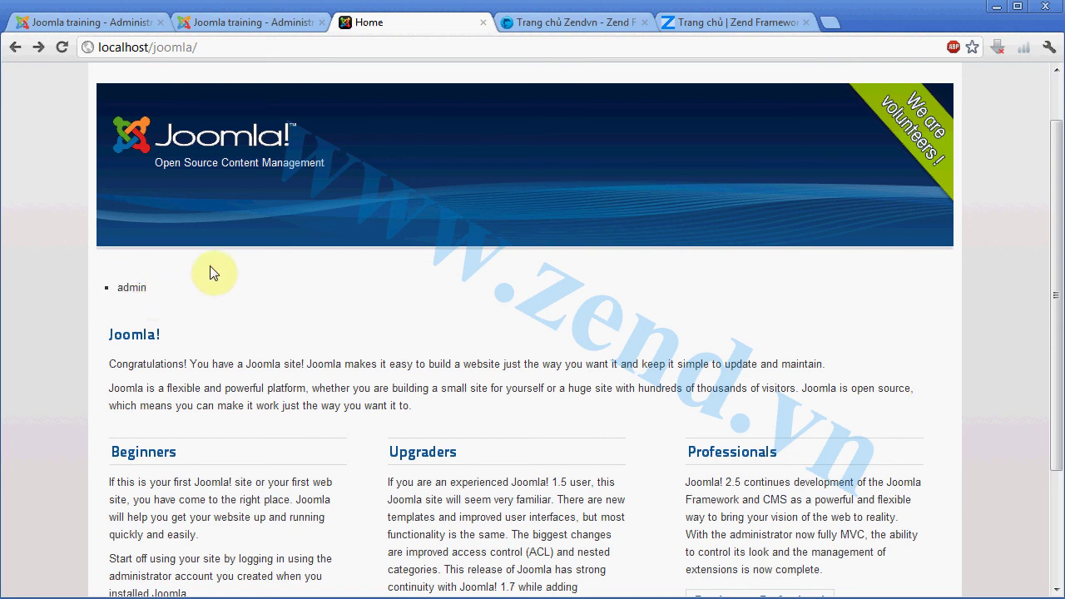
- Add a new test user, reusing its name as the Login Name, and view the front page
left_click(79, 22)
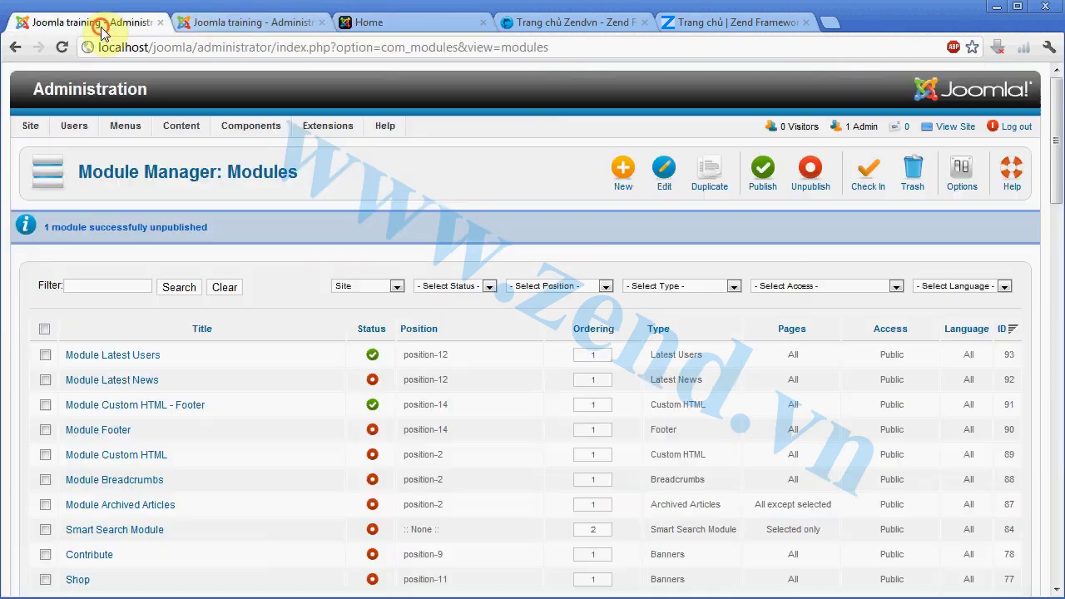
mouse_move(73, 127)
mouse_move(75, 147)
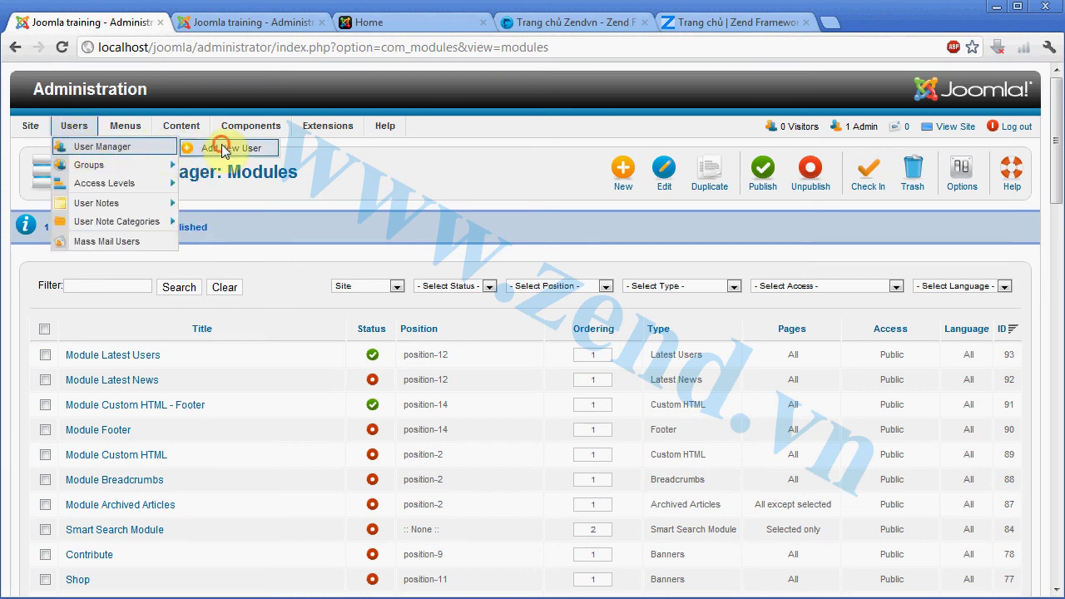
left_click(200, 268)
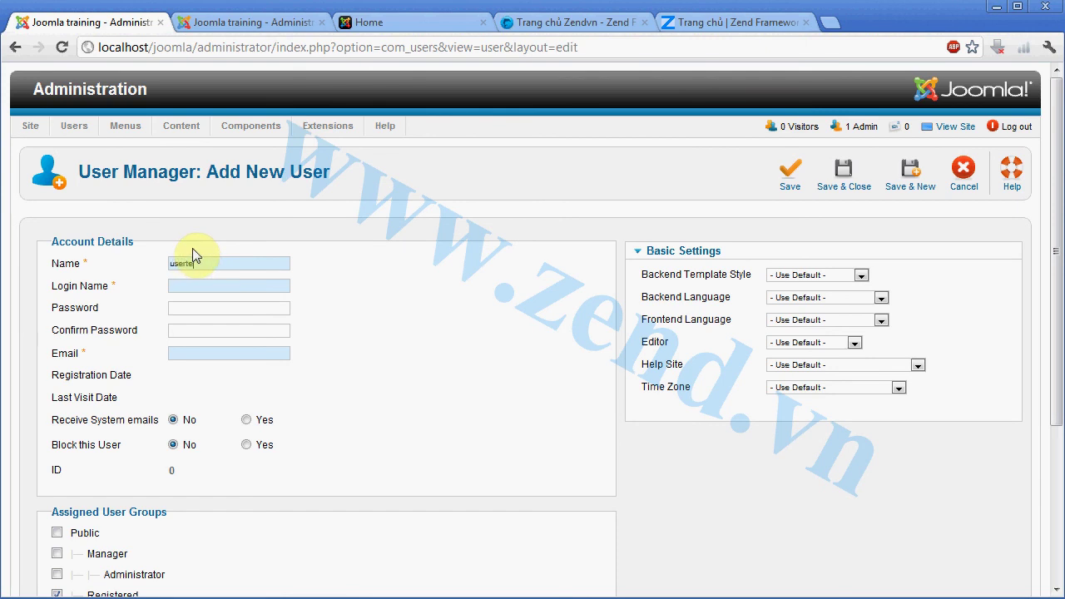
type("usertest")
left_click_drag(208, 265, 168, 262)
type("usertest")
key("ctrl+v")
left_click(248, 355)
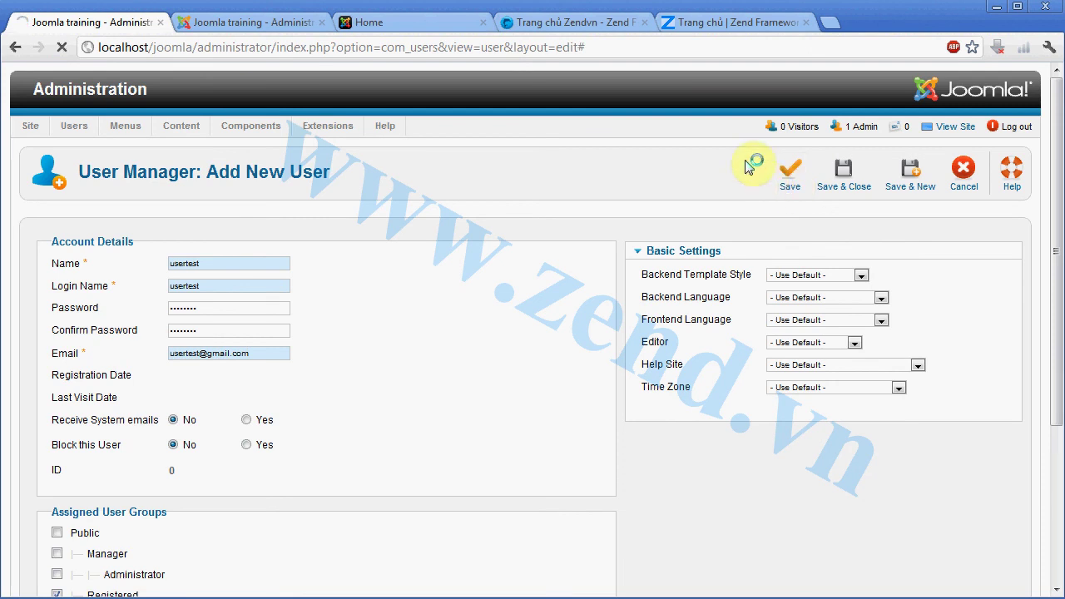
left_click(412, 25)
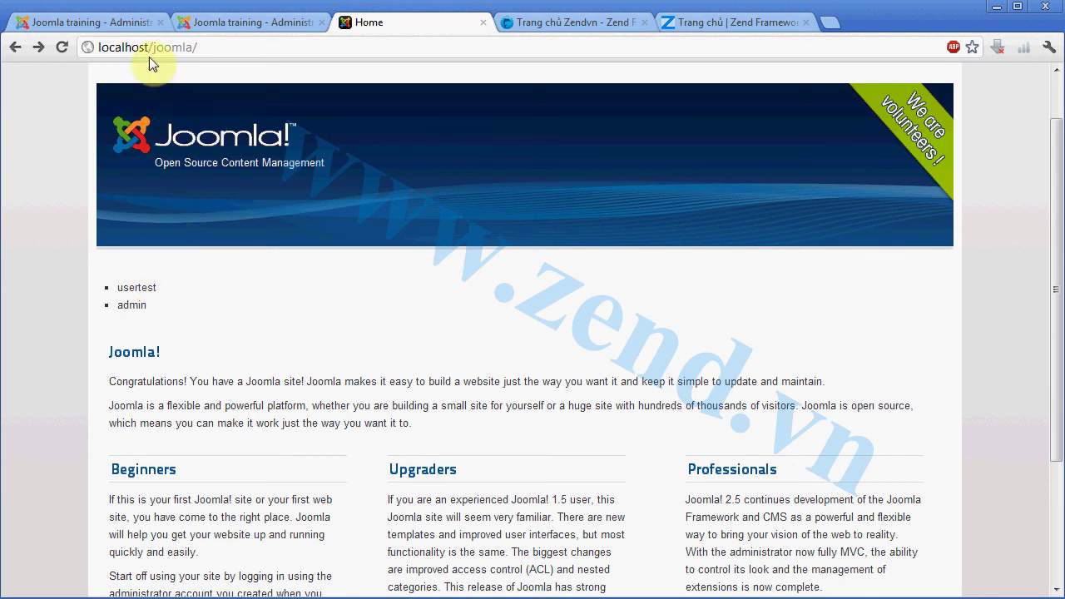
- Close the user, open Module Latest Users and change Number of Users from 5 to 1
left_click(106, 22)
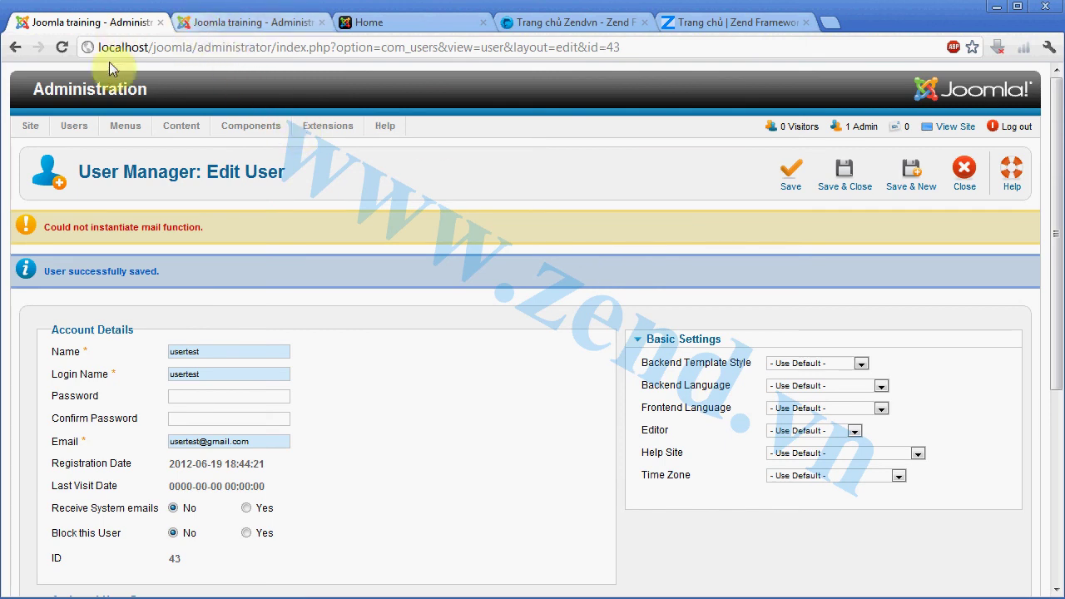
left_click(960, 184)
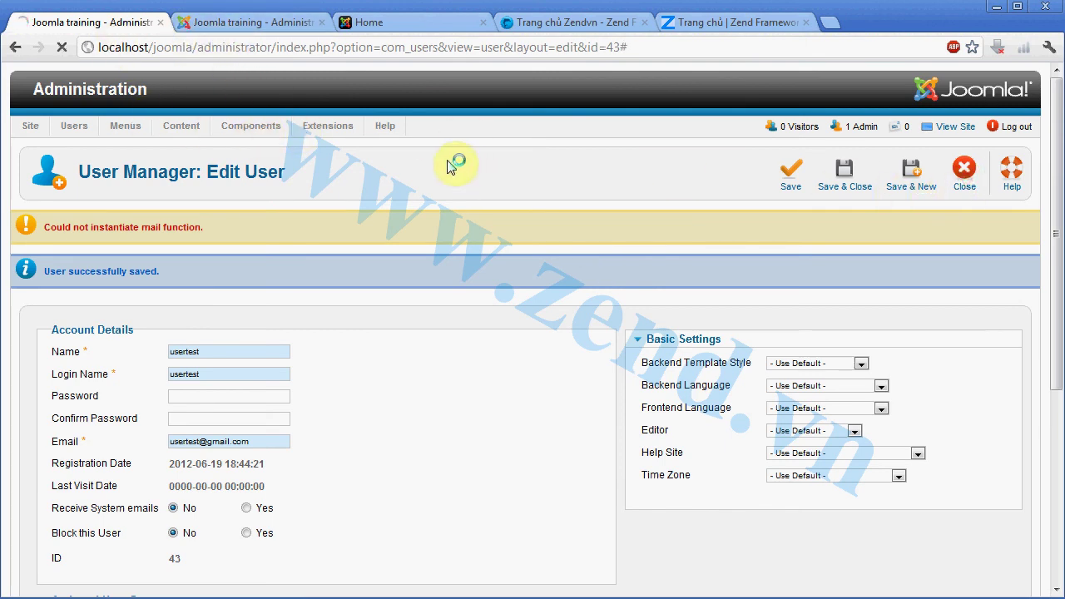
mouse_move(315, 135)
left_click(322, 167)
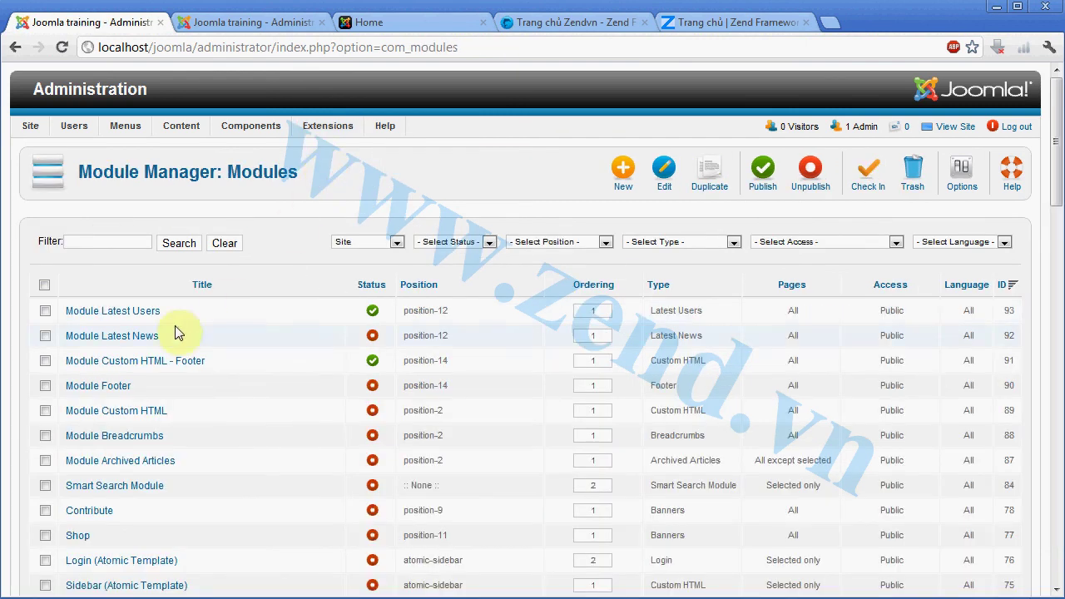
left_click(118, 319)
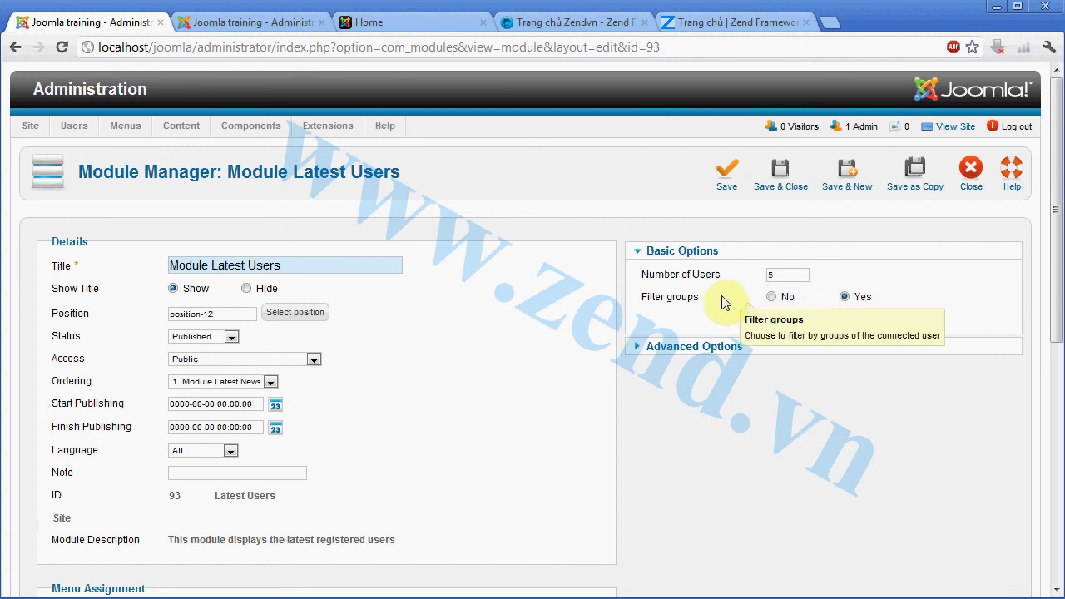
double_click(782, 275)
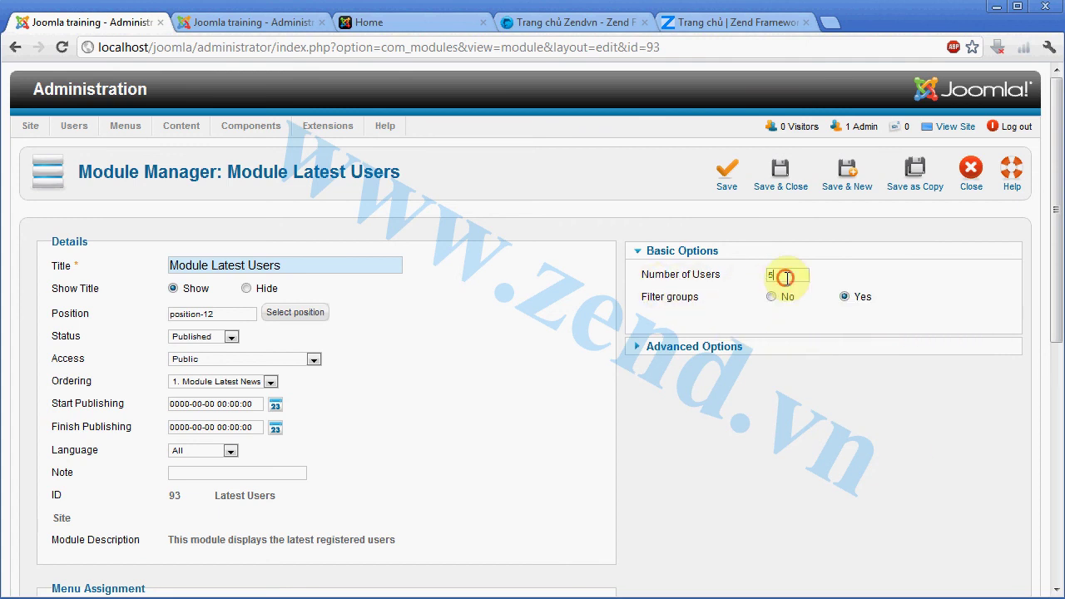
type("1")
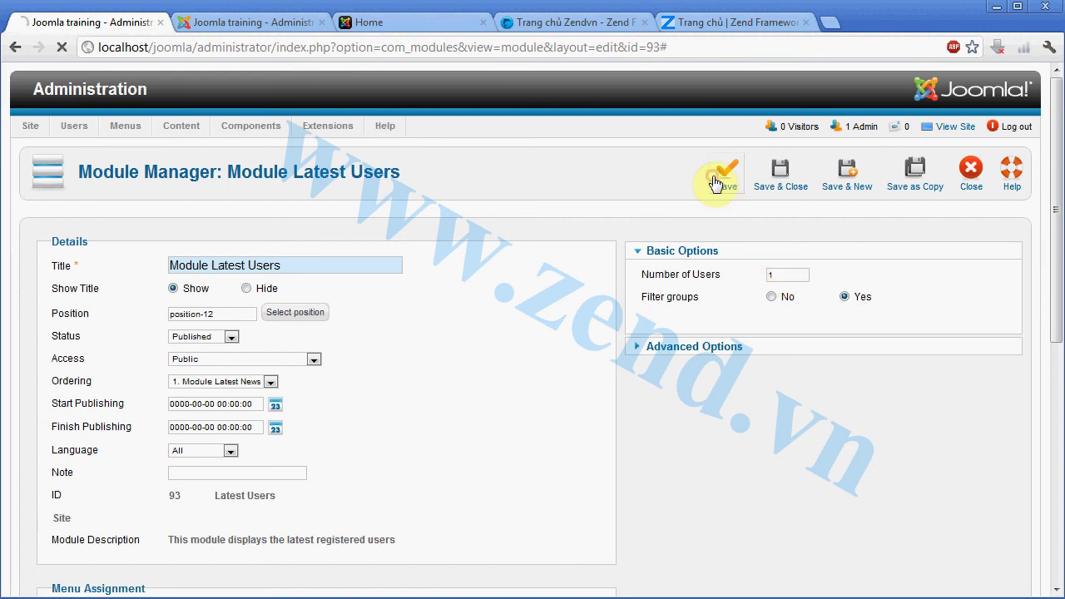
left_click(356, 25)
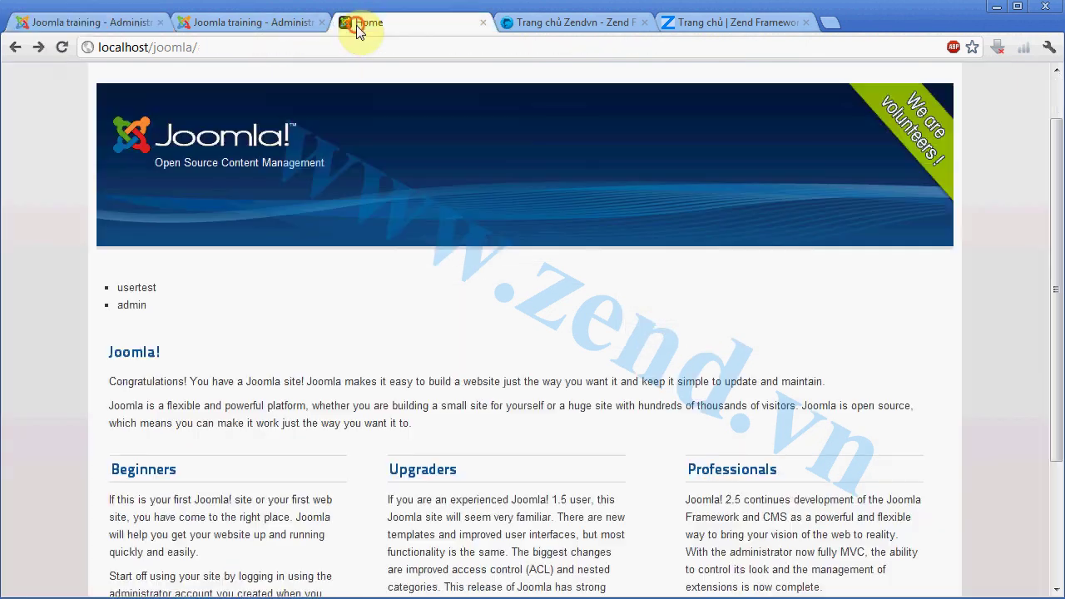
- Set the Latest Users module's Filter groups to No and reload the home page
key("F5")
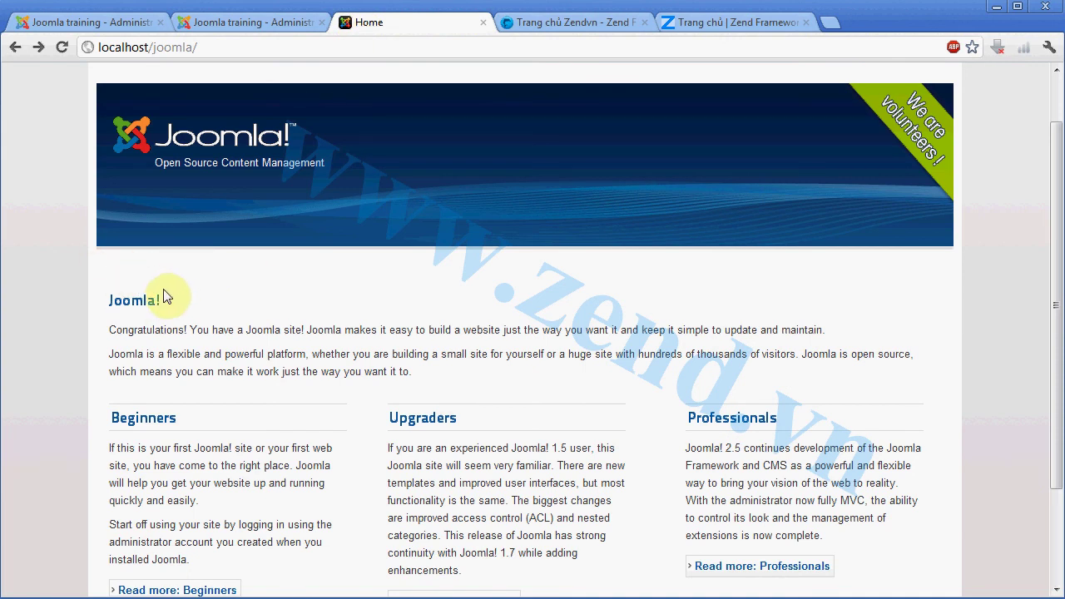
left_click(84, 26)
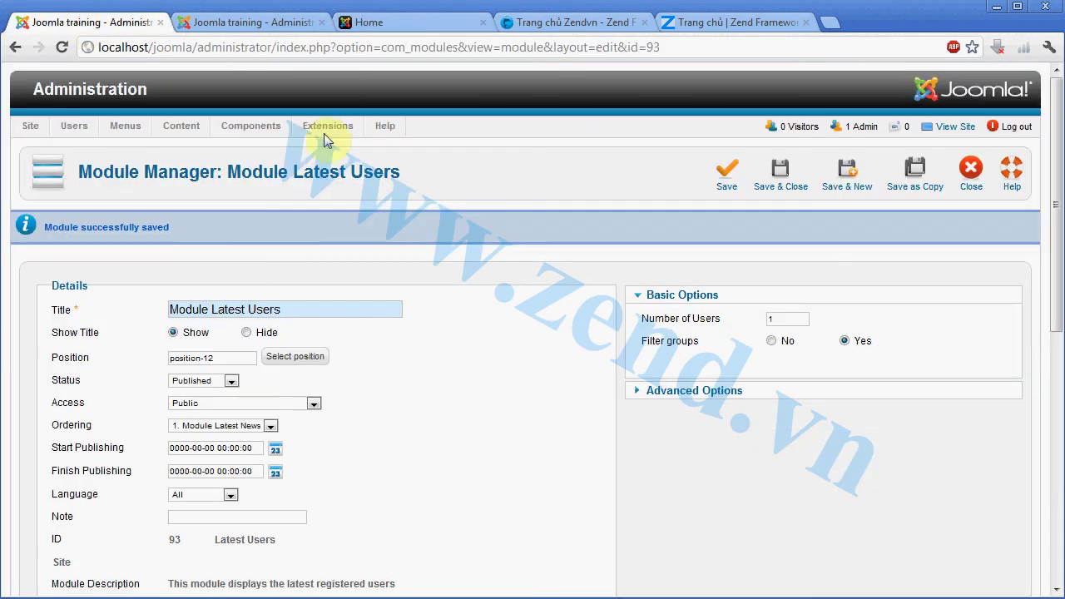
left_click(771, 343)
left_click(371, 23)
key("F5")
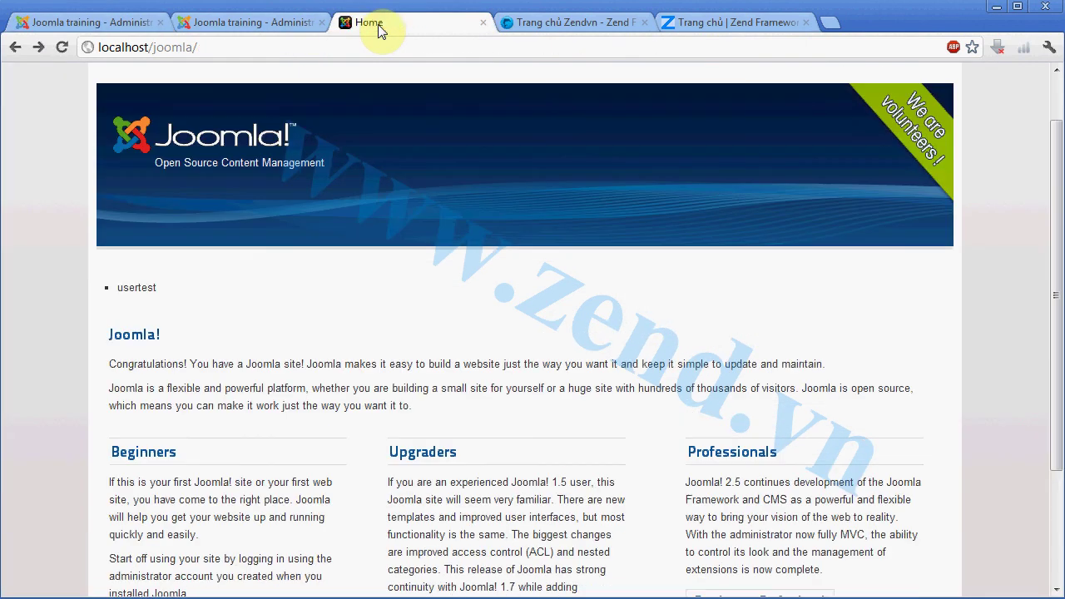